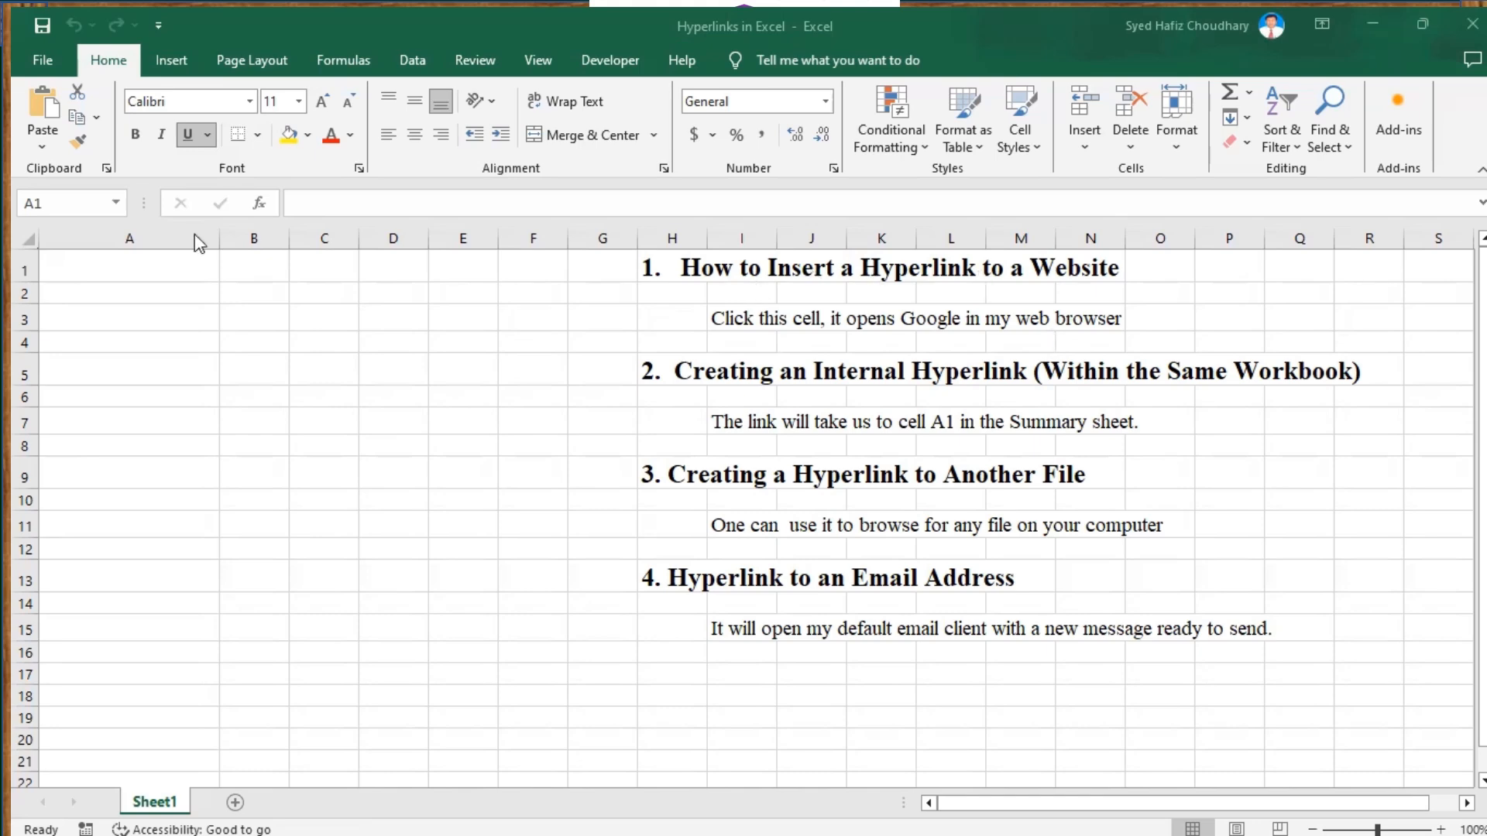
pyautogui.click(90, 266)
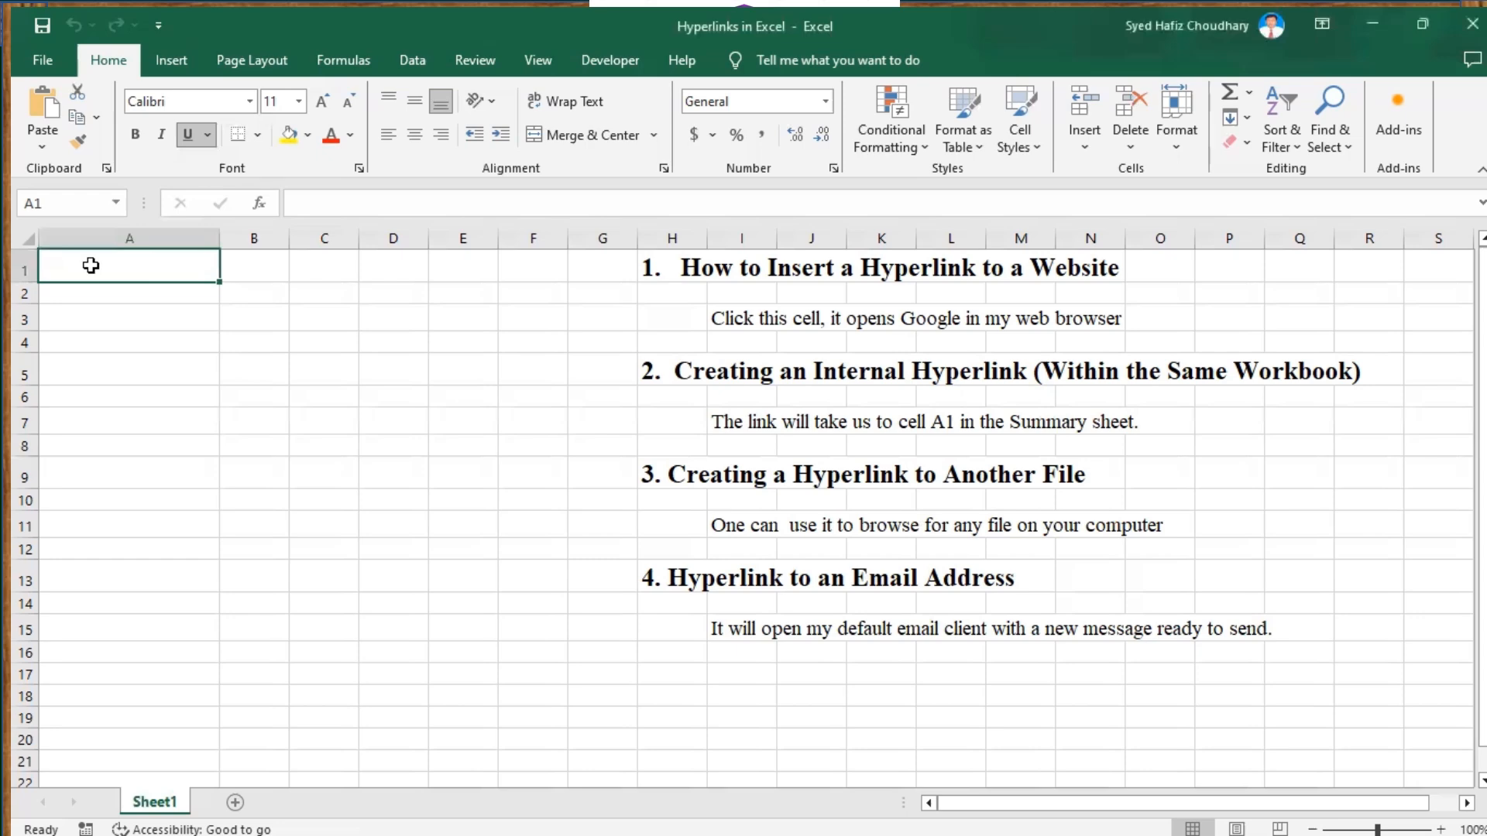
pyautogui.rightClick(91, 266)
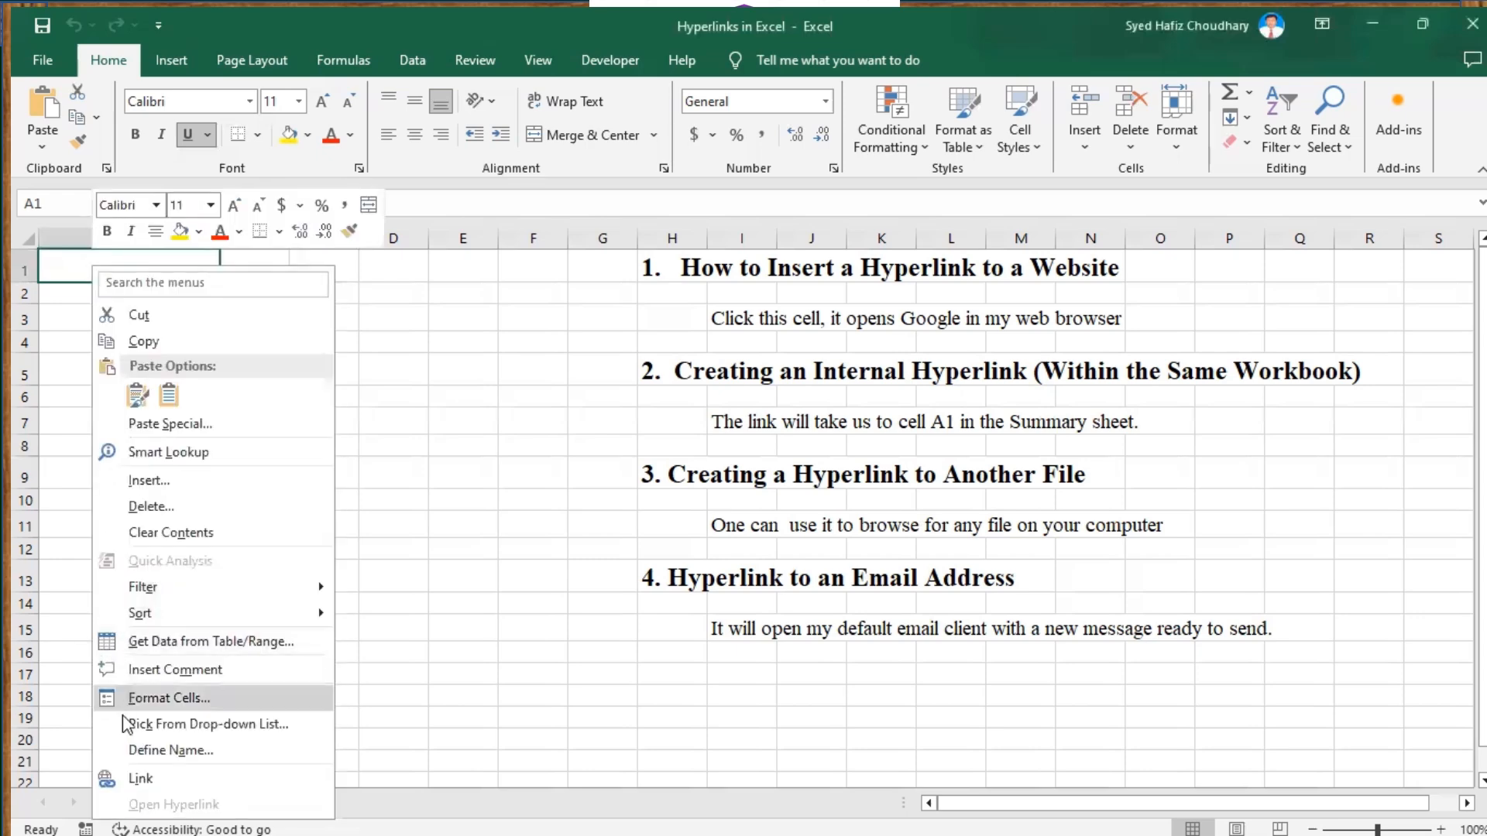
pyautogui.click(146, 781)
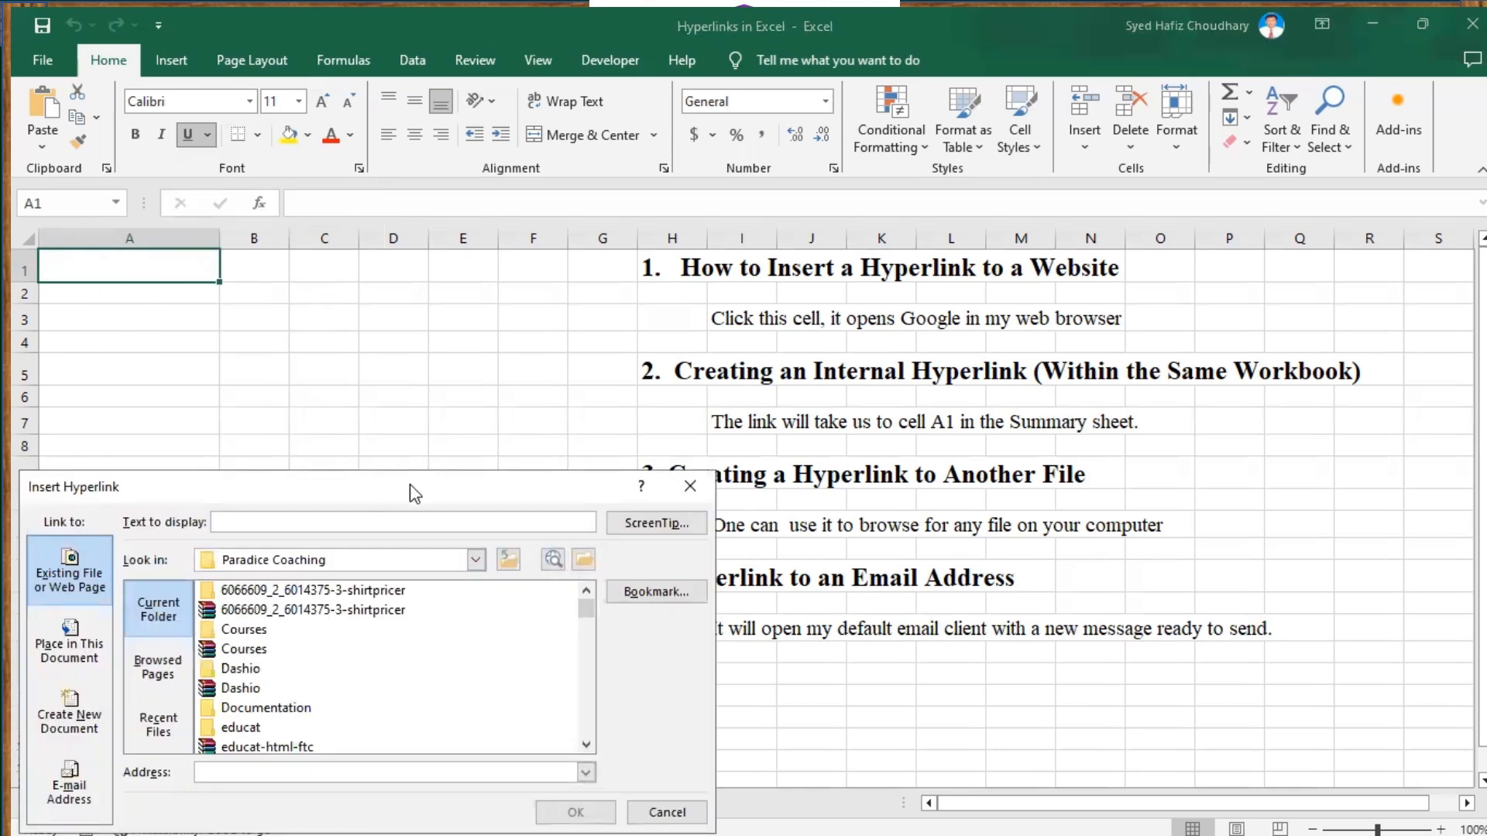
pyautogui.moveTo(415, 493); pyautogui.dragTo(549, 308)
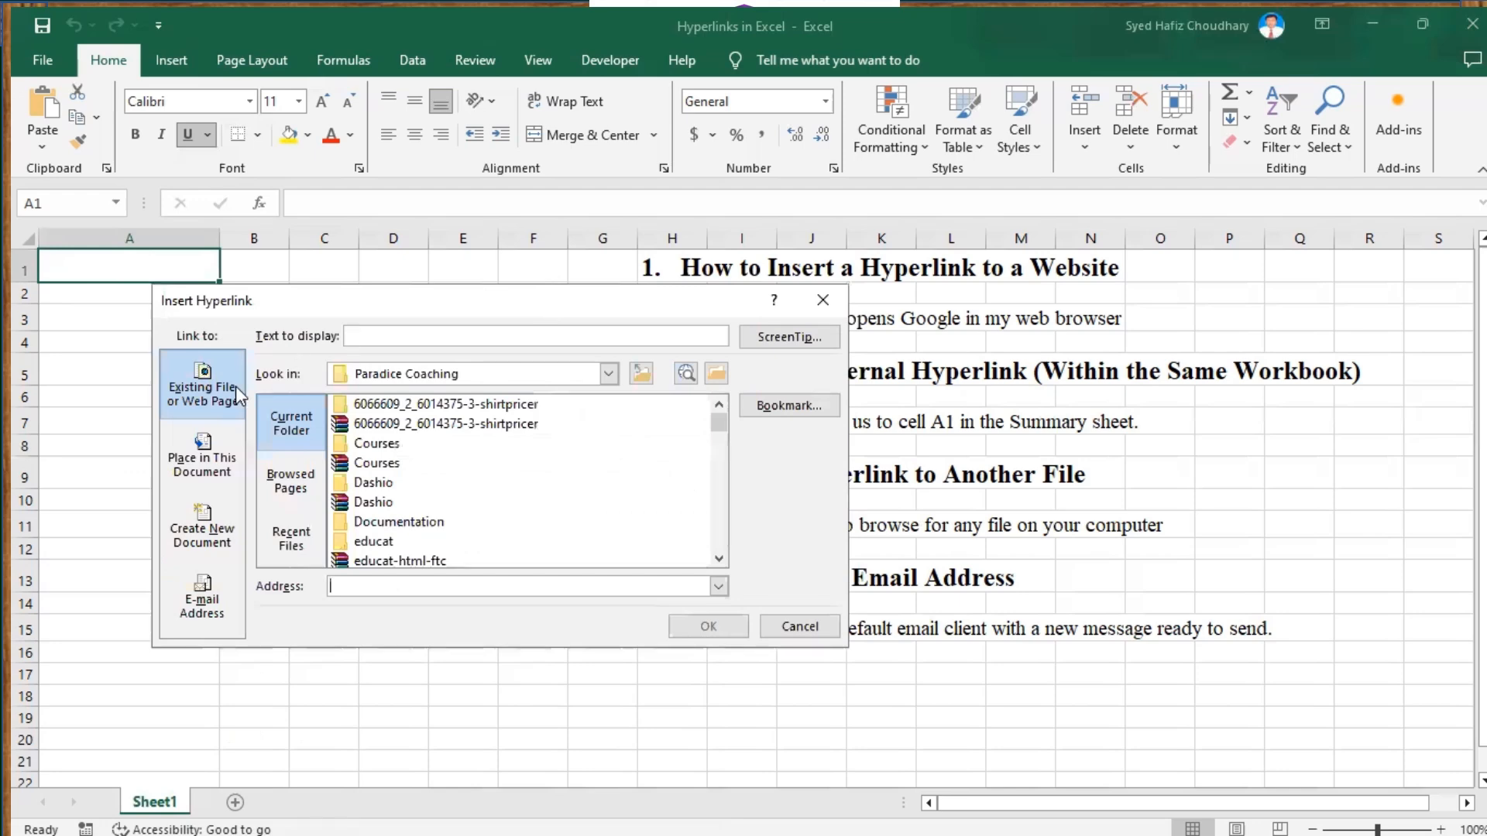
pyautogui.click(352, 337)
pyautogui.write('Goo')
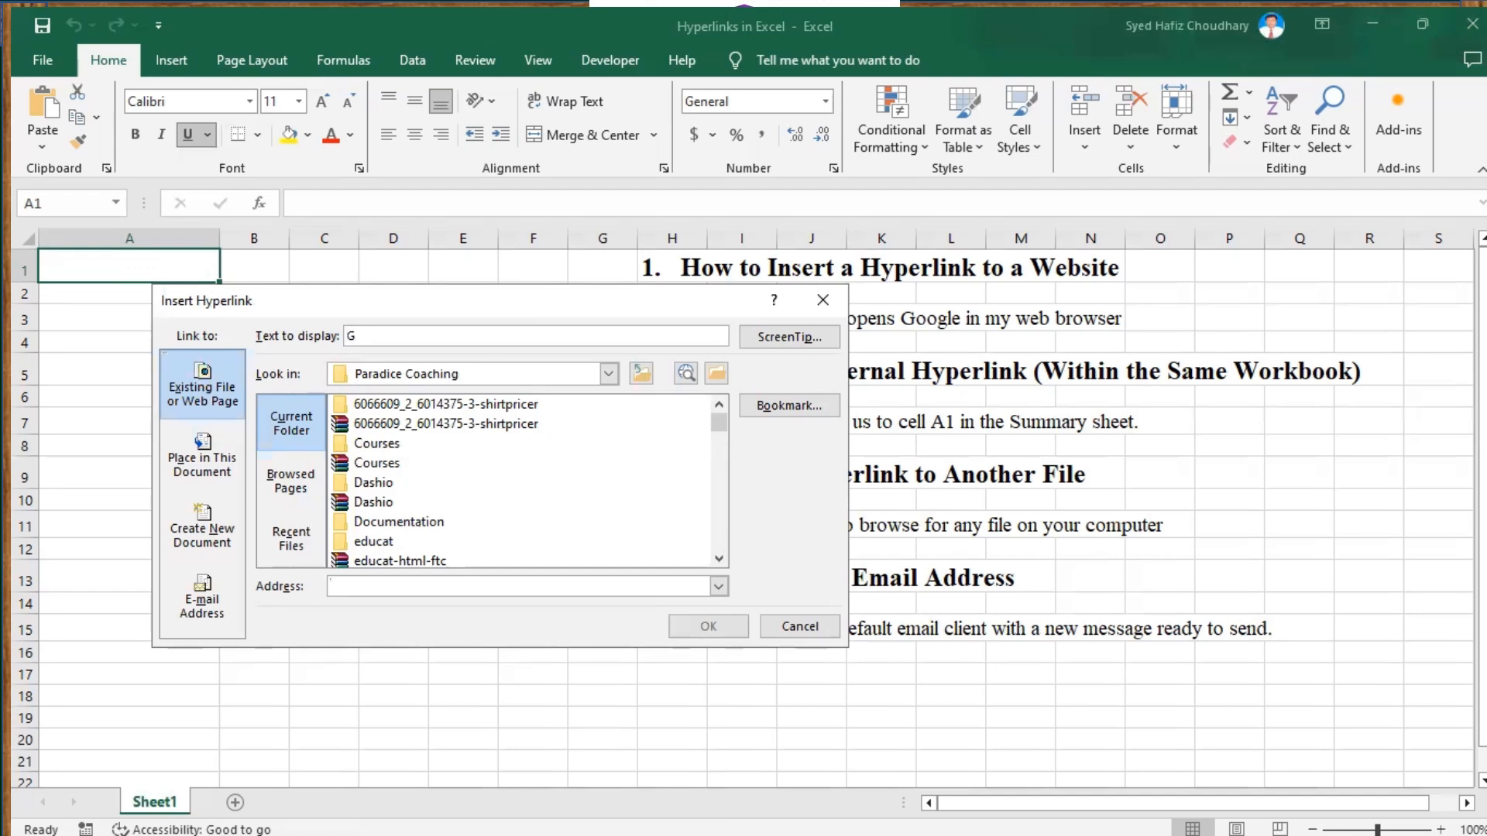
pyautogui.write('gle Search')
pyautogui.click(362, 586)
pyautogui.write('https://www.google.com')
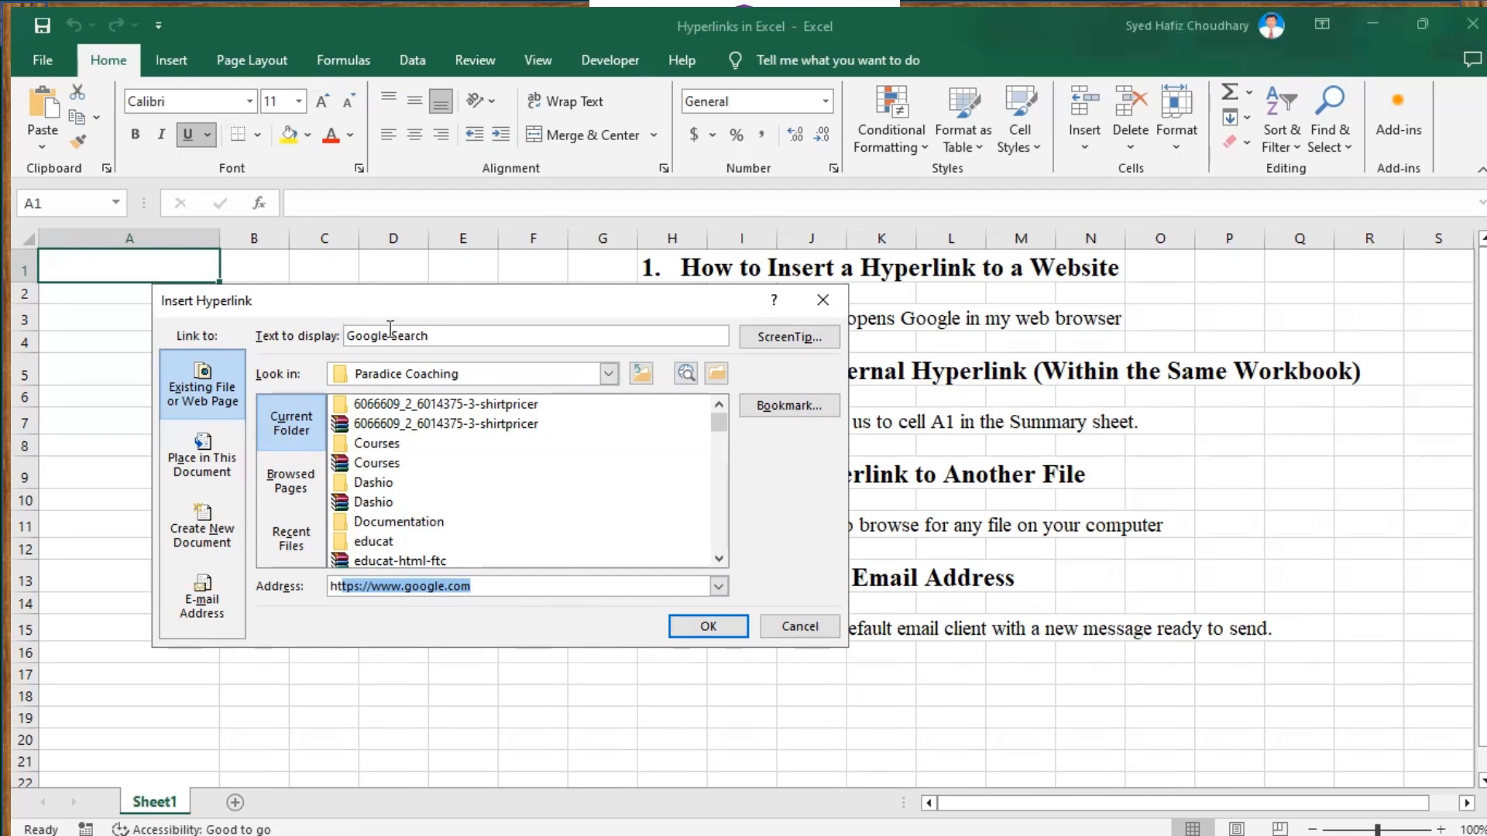
pyautogui.click(702, 624)
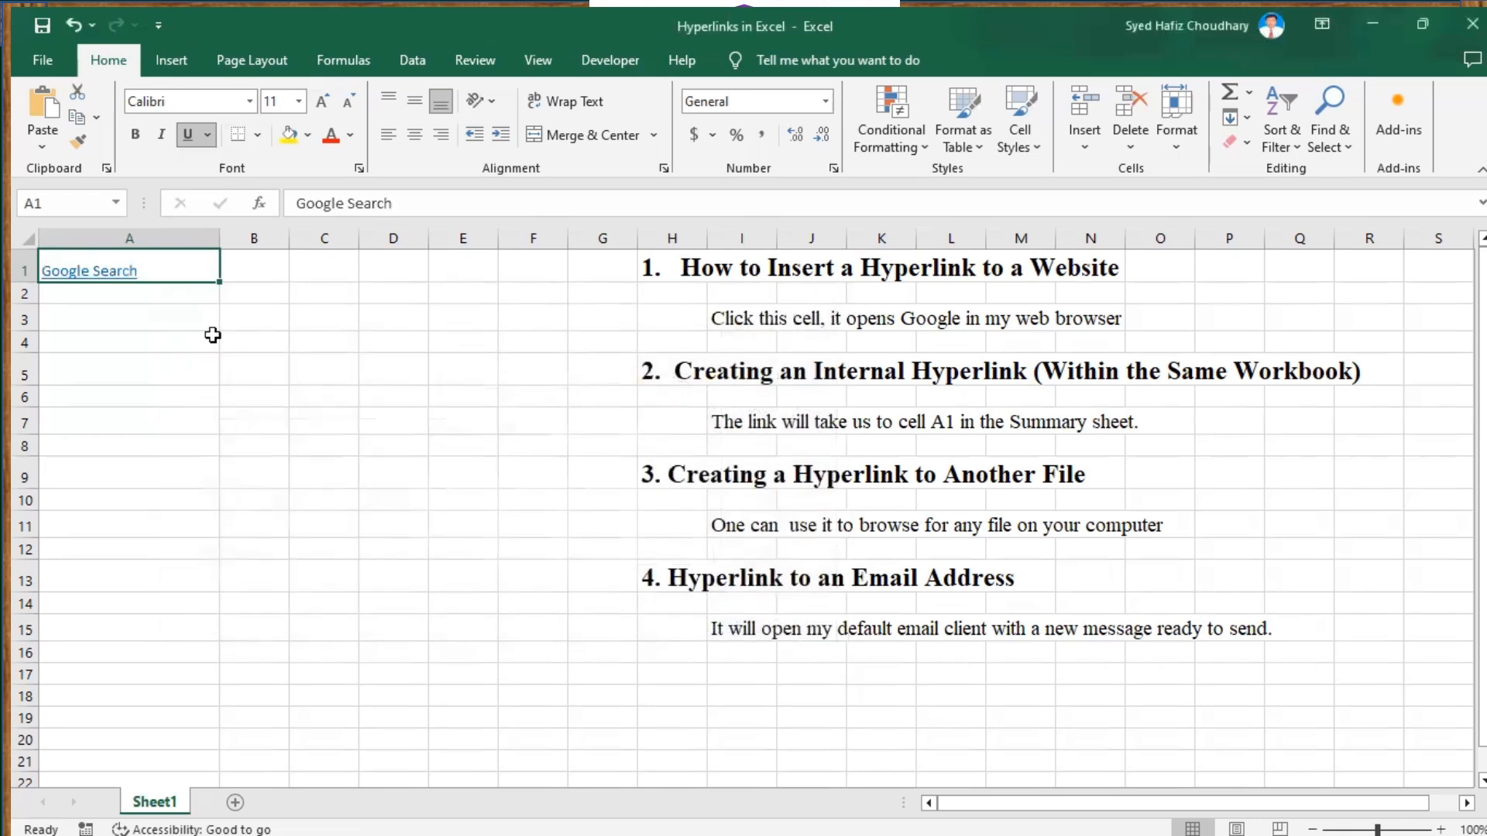
pyautogui.click(103, 271)
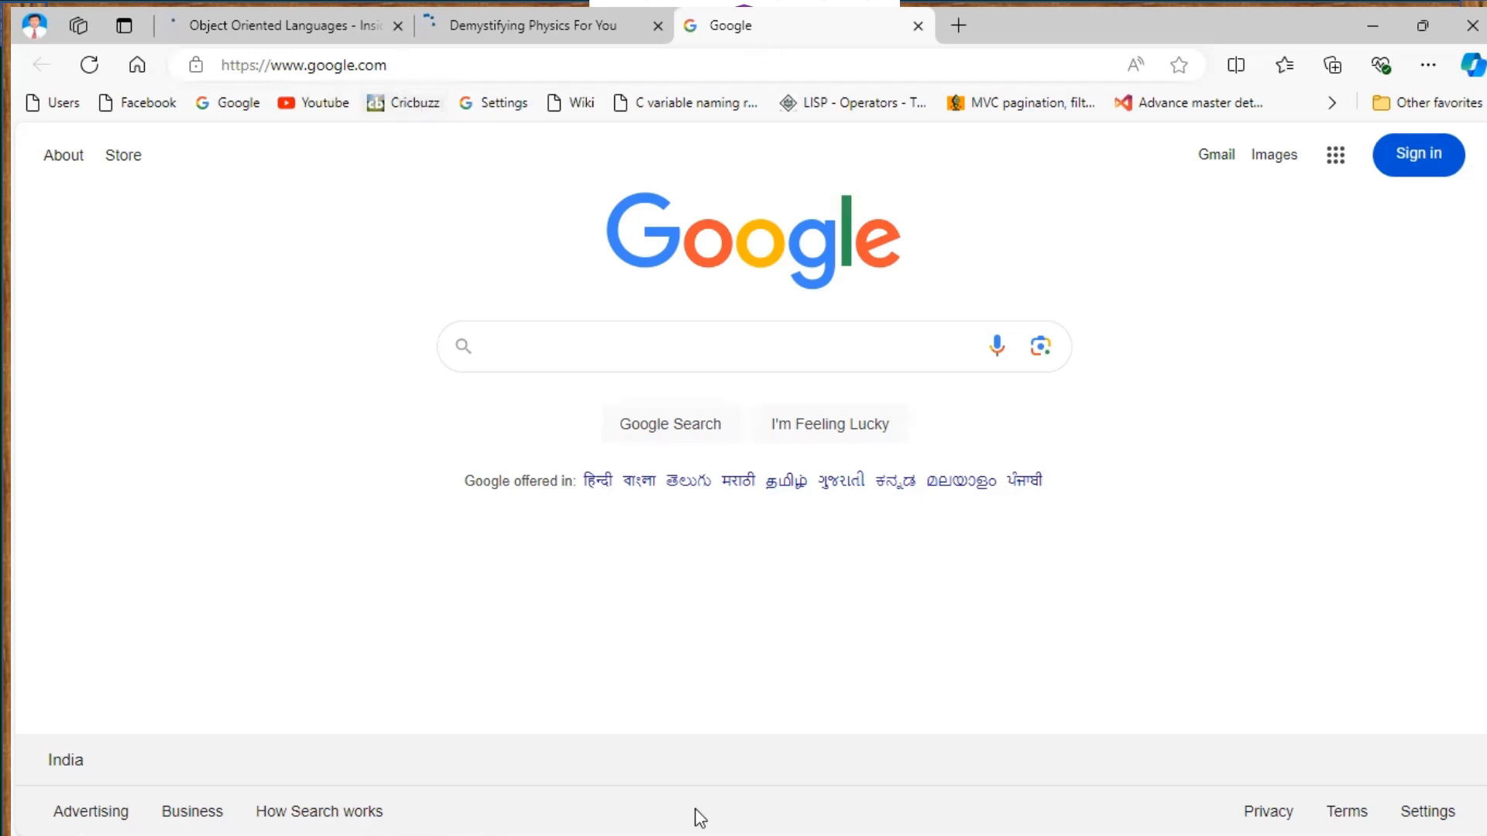
# After confirming Google's home page opened in Edge, switch back to the Excel workbook
pyautogui.click(731, 817)
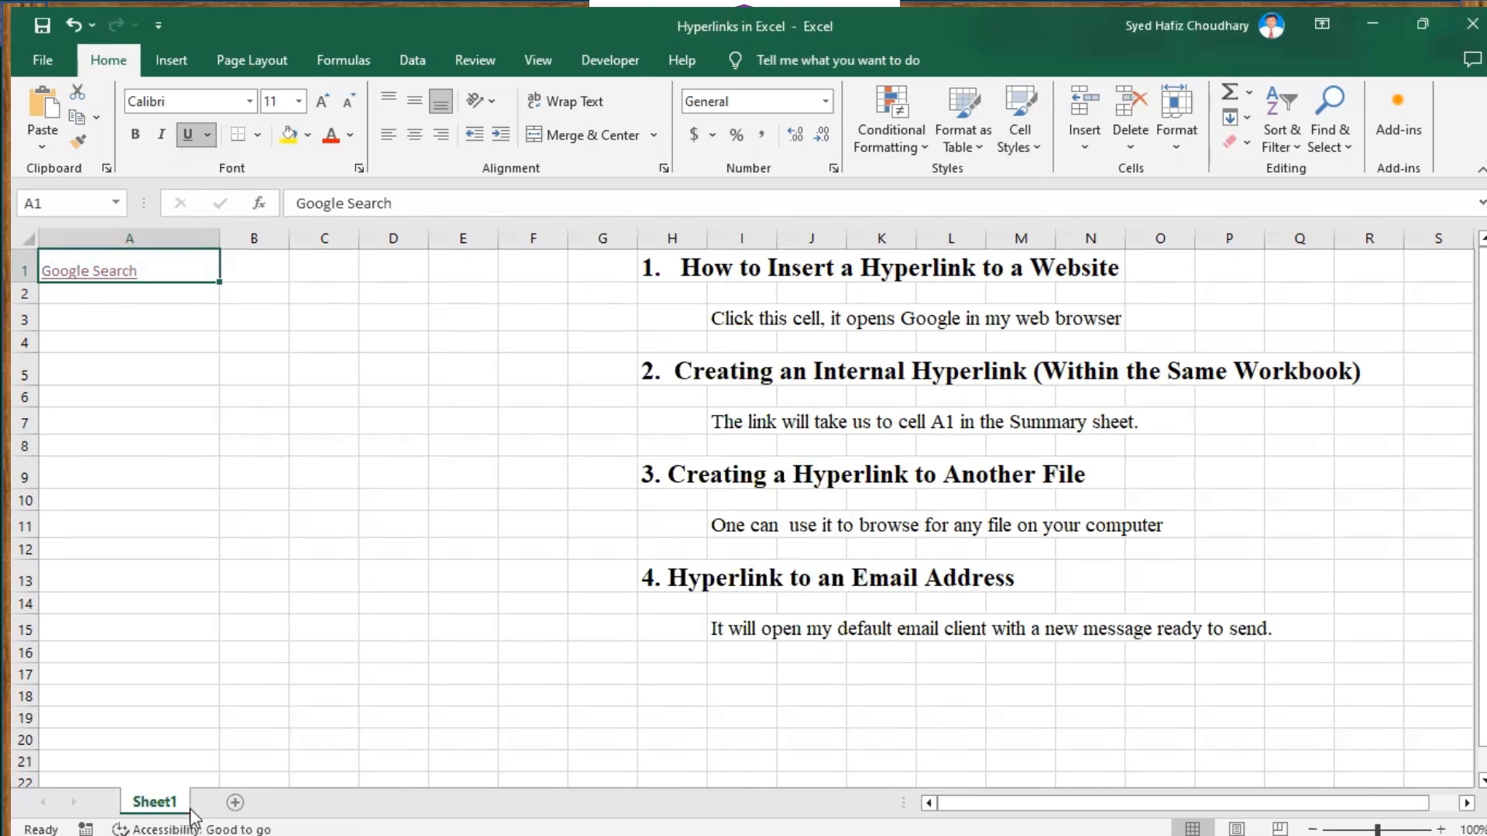
# Add a new sheet renamed 'Summary Sheet' and enter 'Summarized Data Here' in cell A4
pyautogui.click(234, 804)
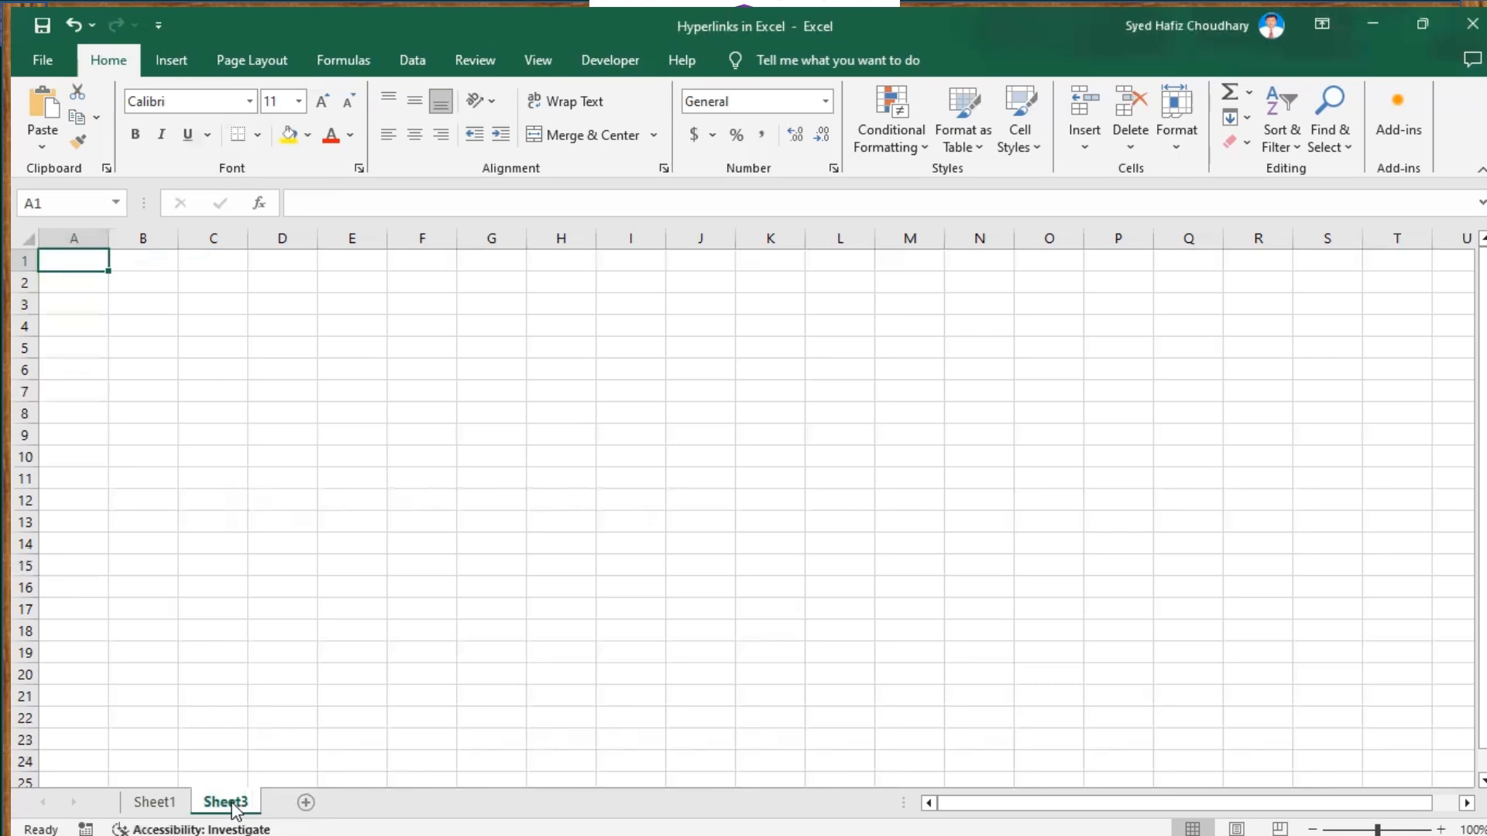
pyautogui.doubleClick(235, 806)
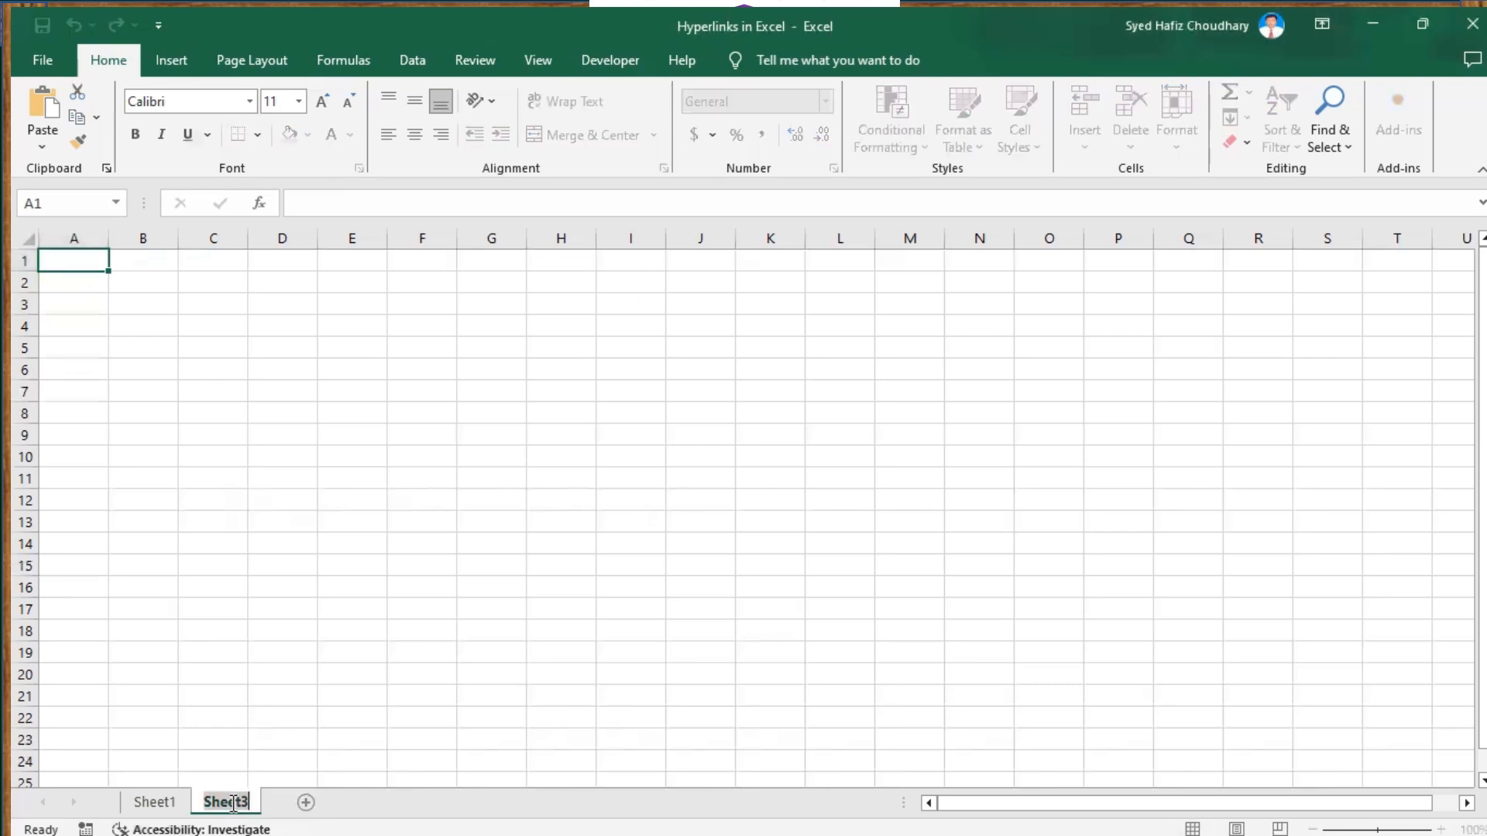
pyautogui.press('BackSpace')
pyautogui.write('Su')
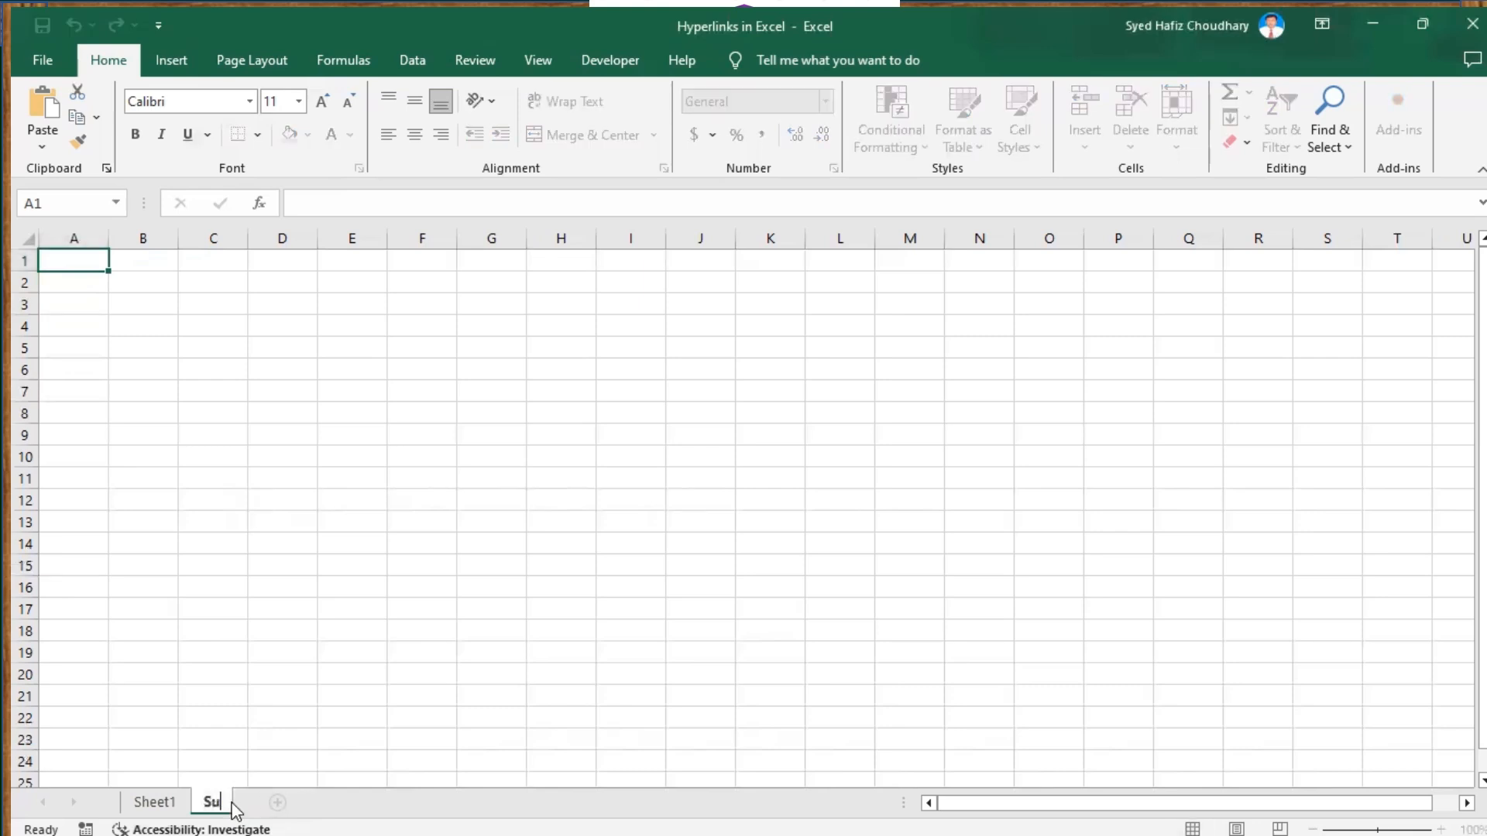
pyautogui.write('mmary')
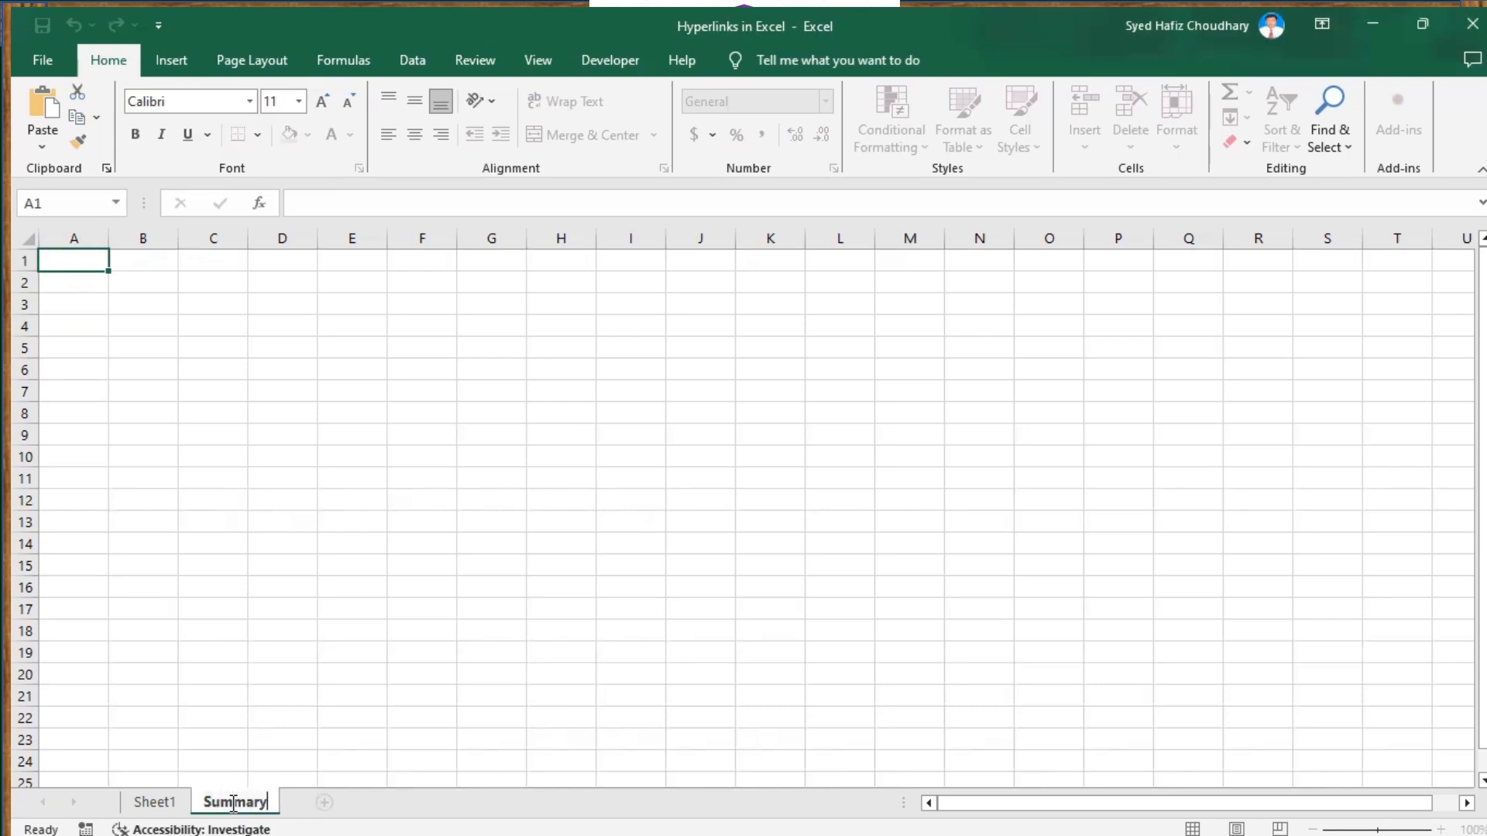
pyautogui.write(' Sheet')
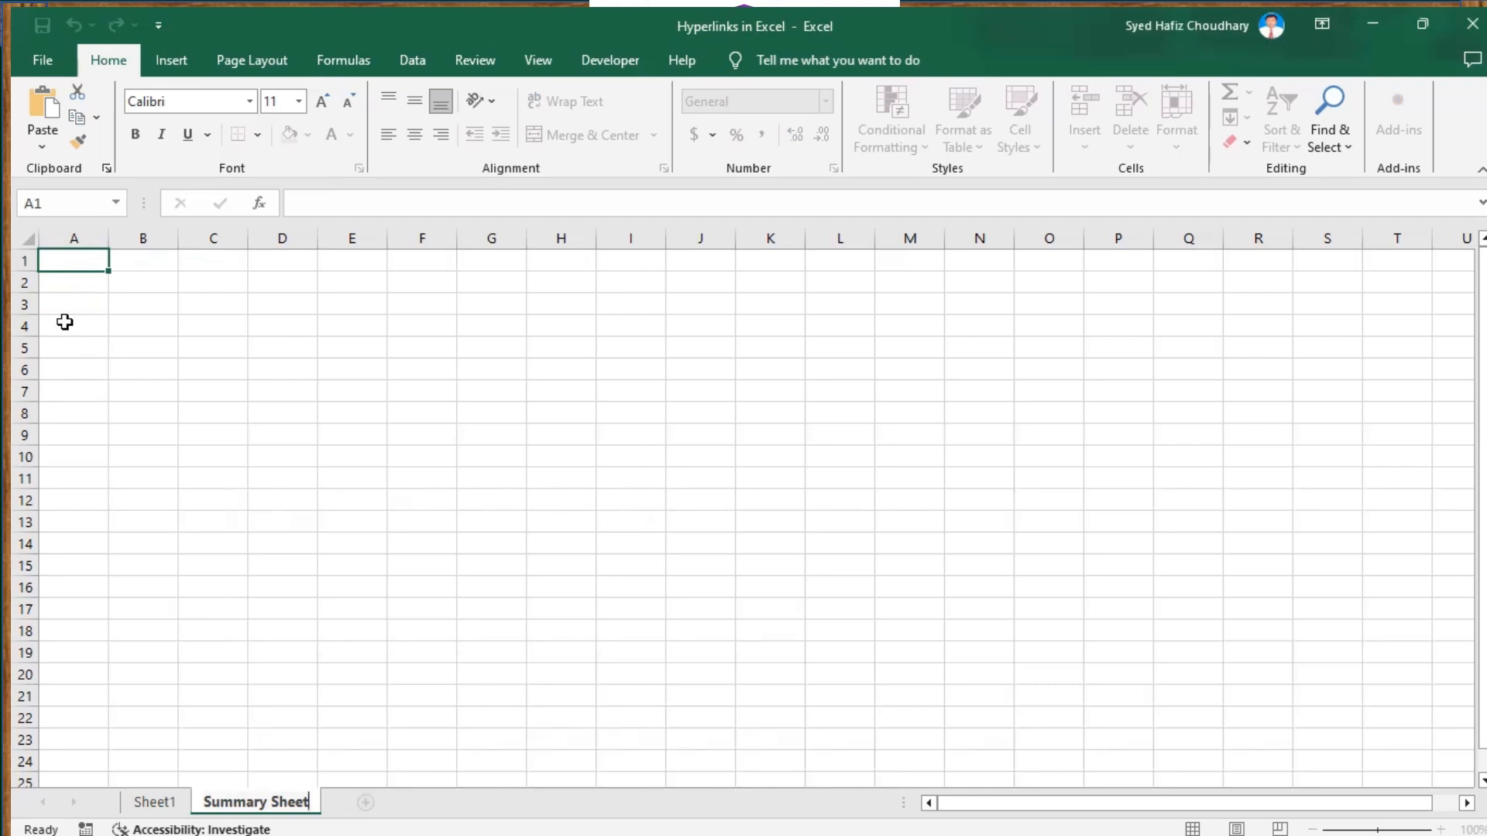
pyautogui.click(64, 322)
pyautogui.write('S')
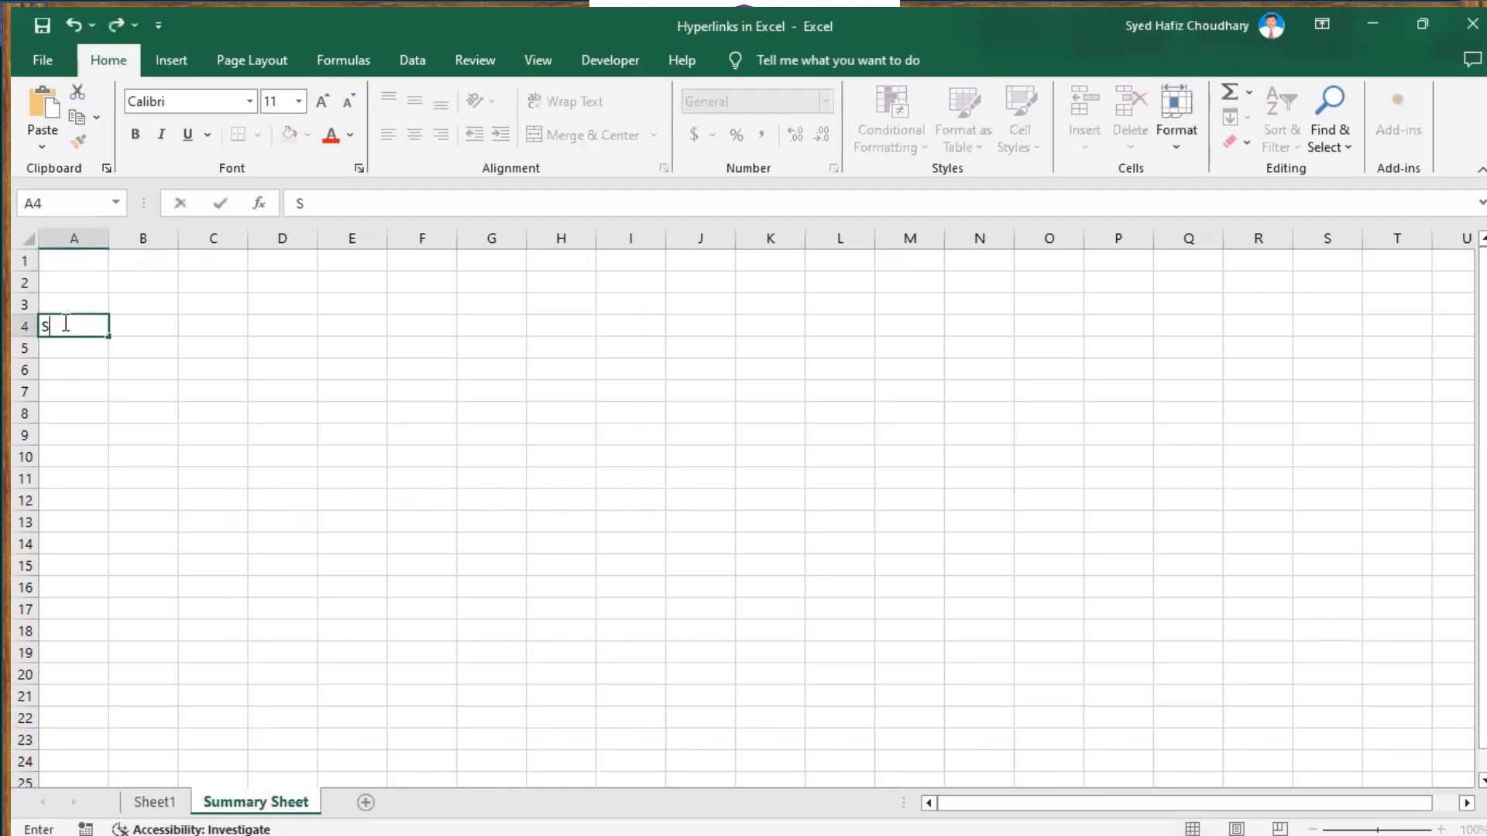
pyautogui.write('ummarized ')
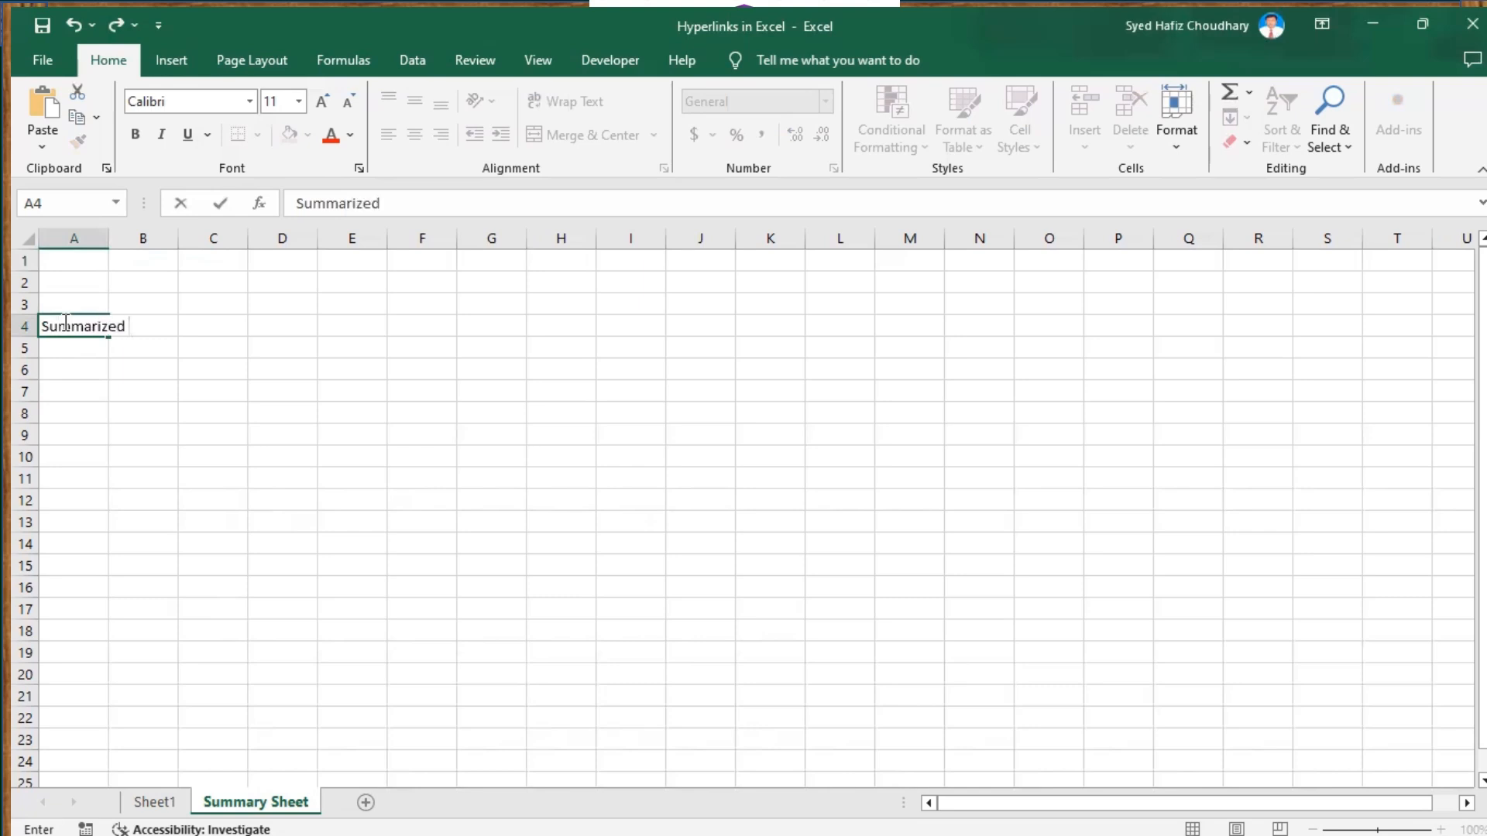
pyautogui.write('Data Here')
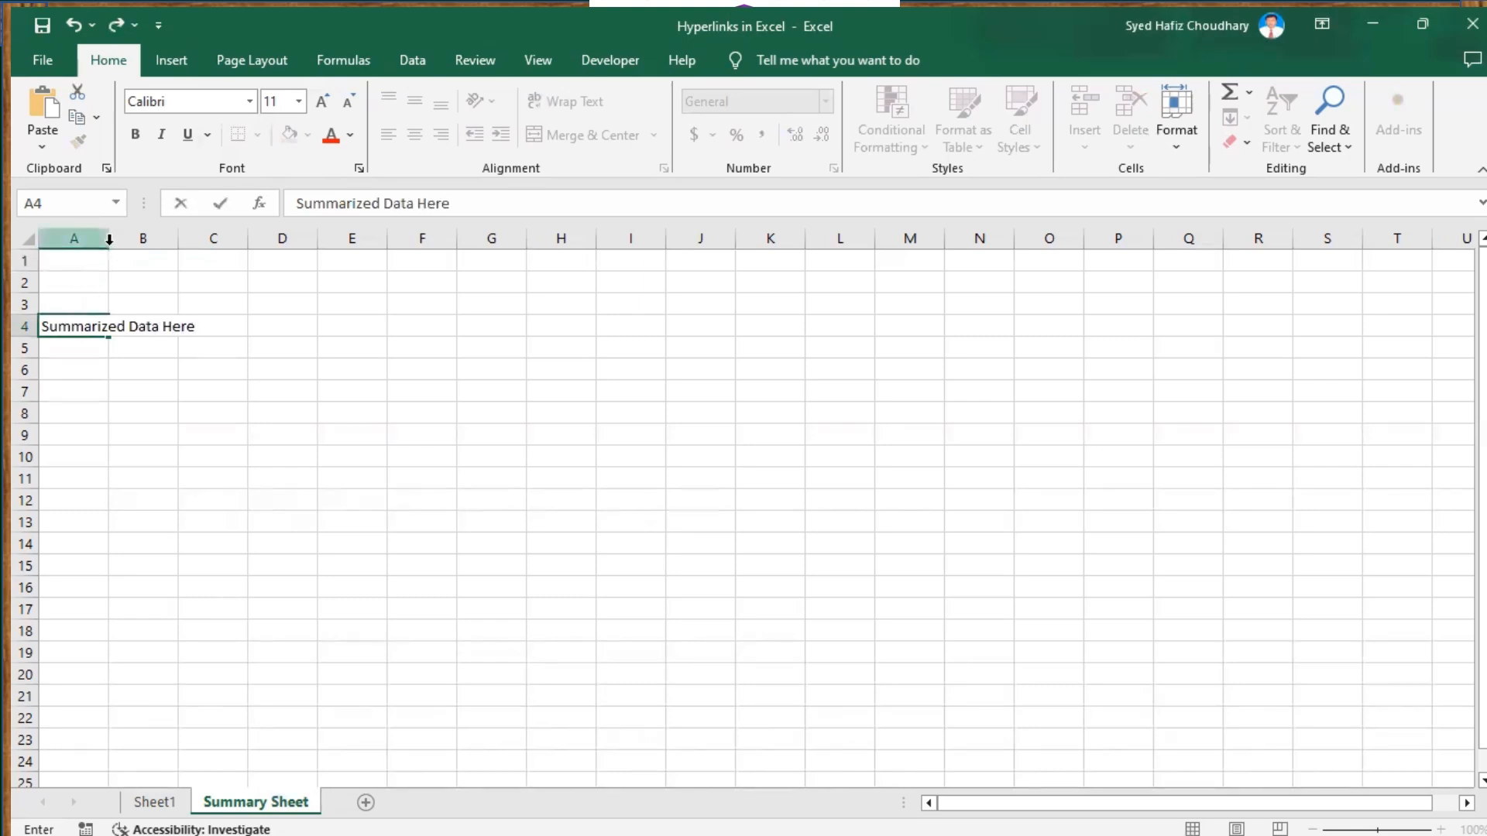
# Widen column A and copy 'Summarized Data Here' from A4 into A1 on Summary Sheet
pyautogui.click(109, 240)
pyautogui.moveTo(110, 240); pyautogui.dragTo(220, 243)
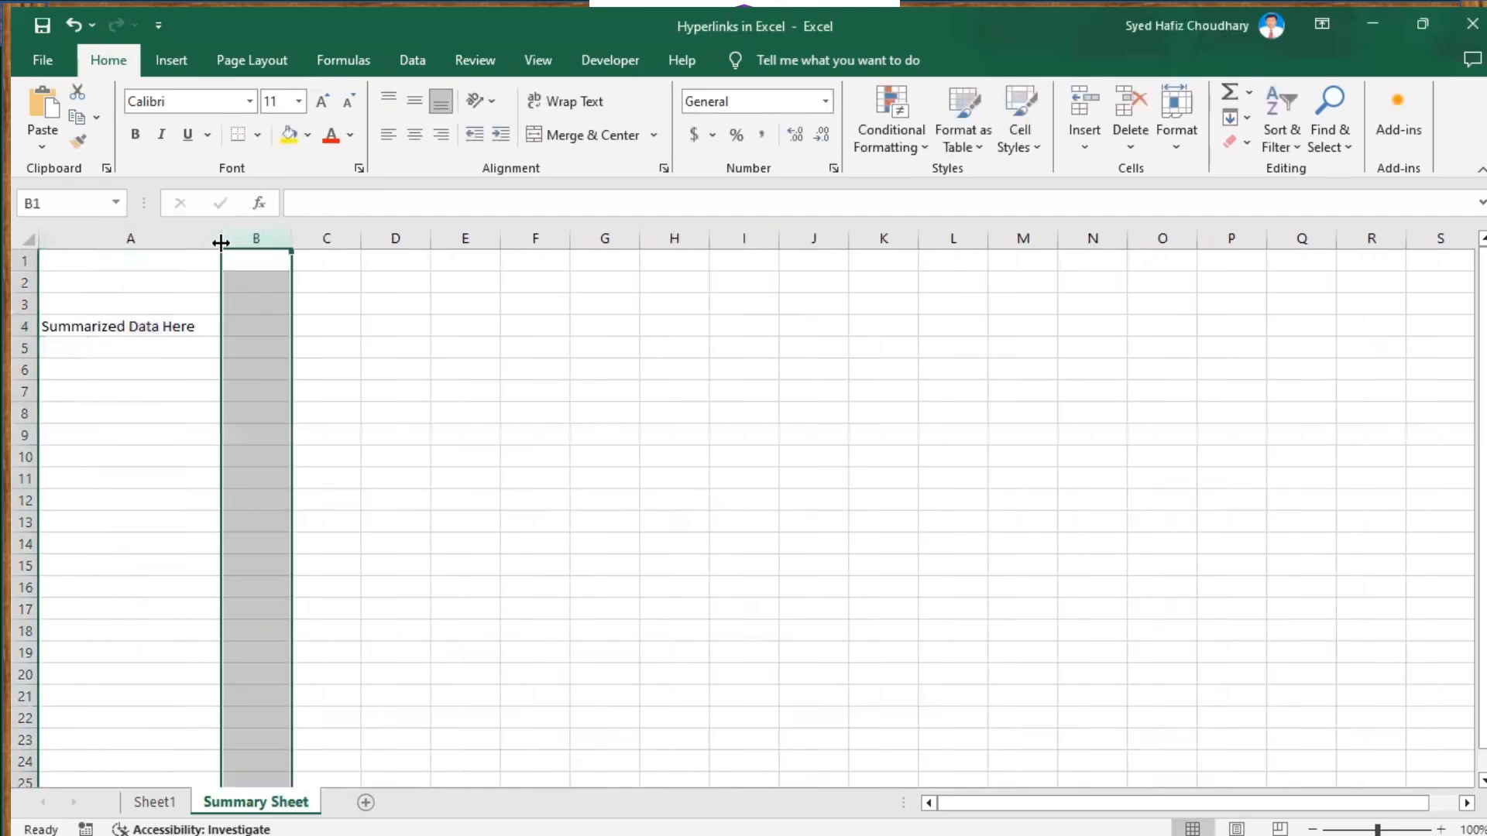
pyautogui.click(100, 326)
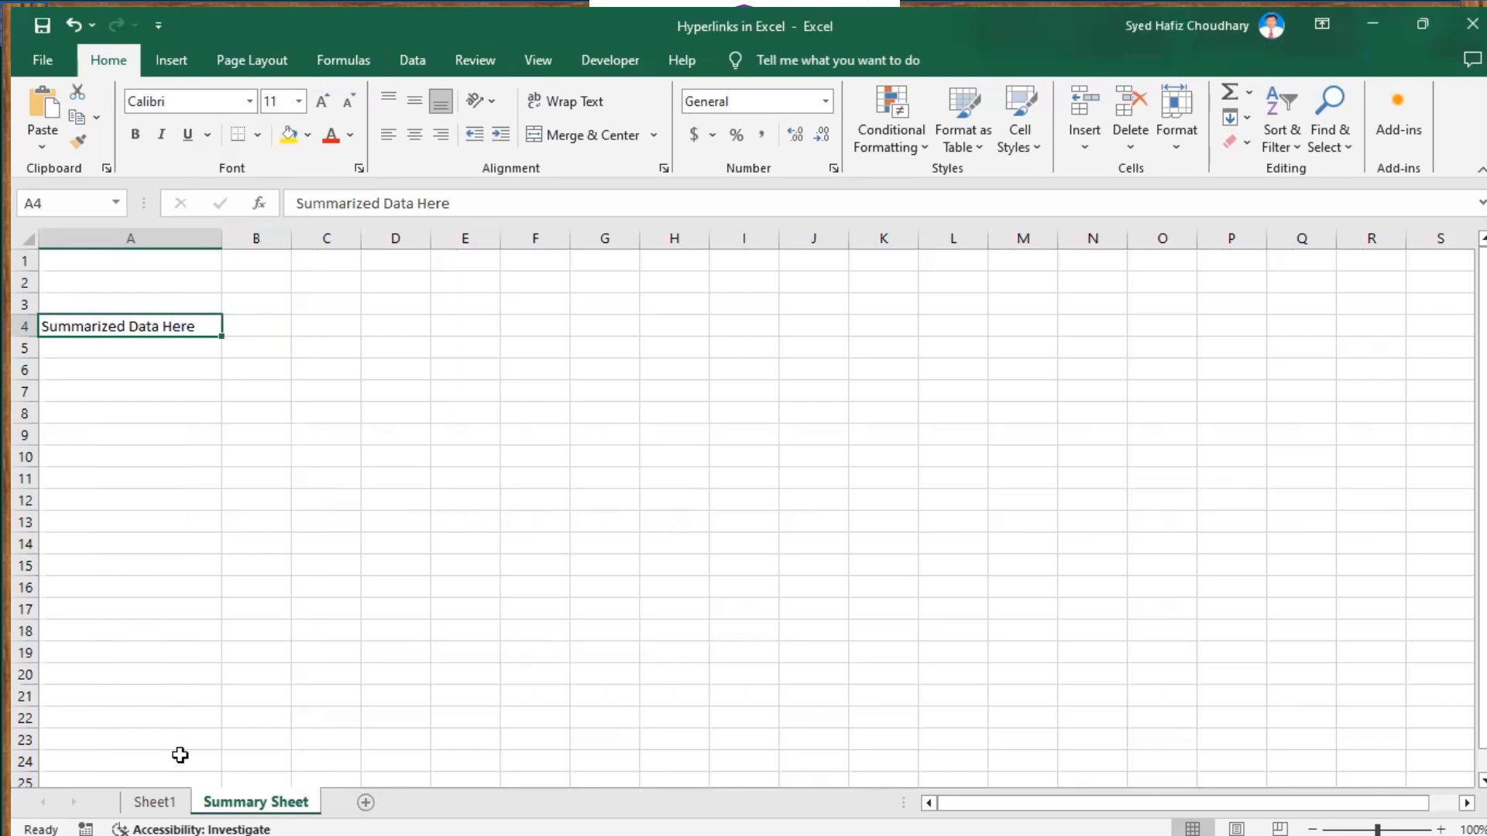
pyautogui.click(168, 809)
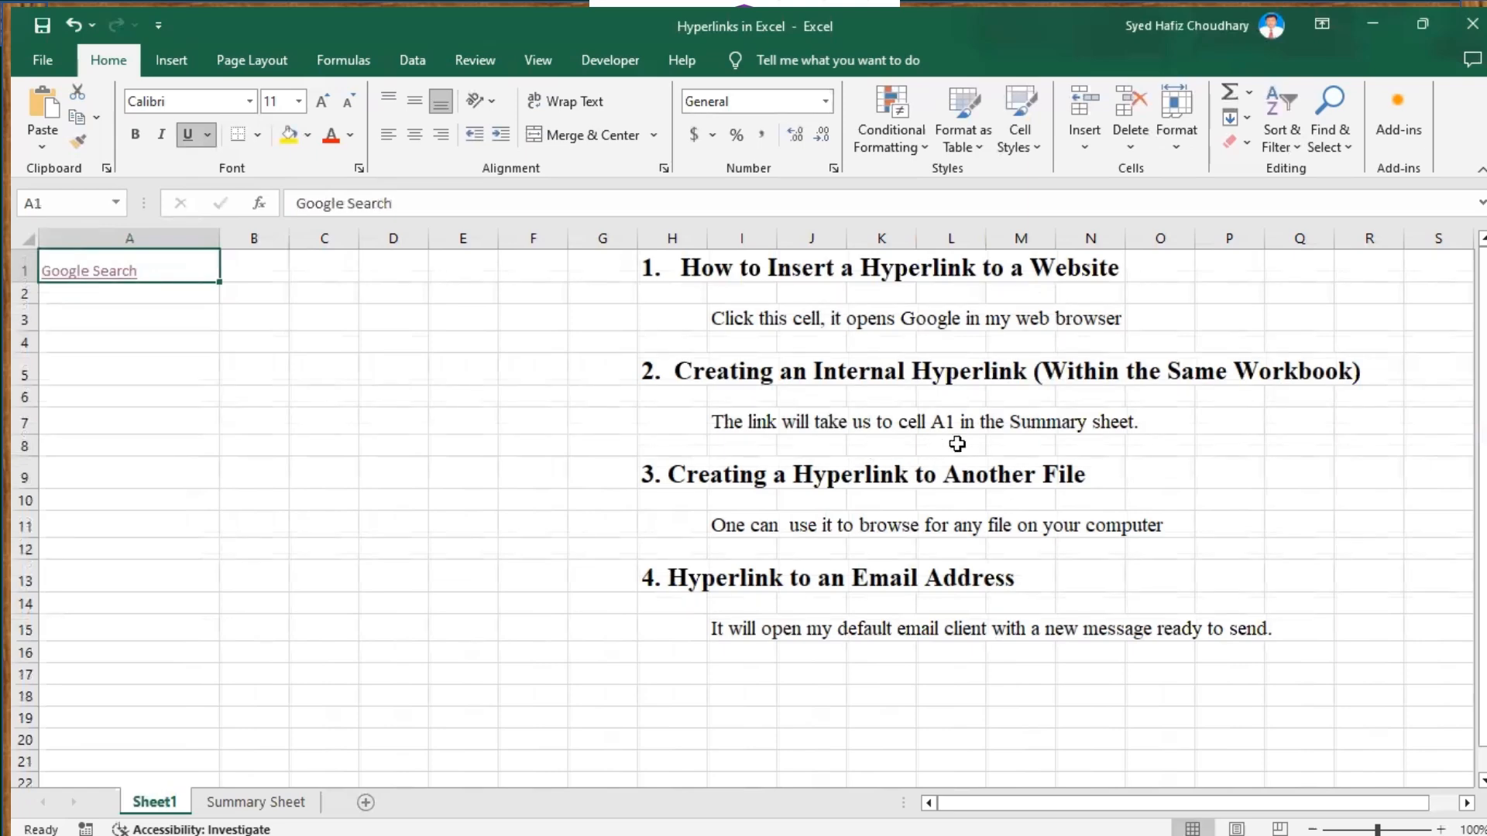
pyautogui.click(291, 802)
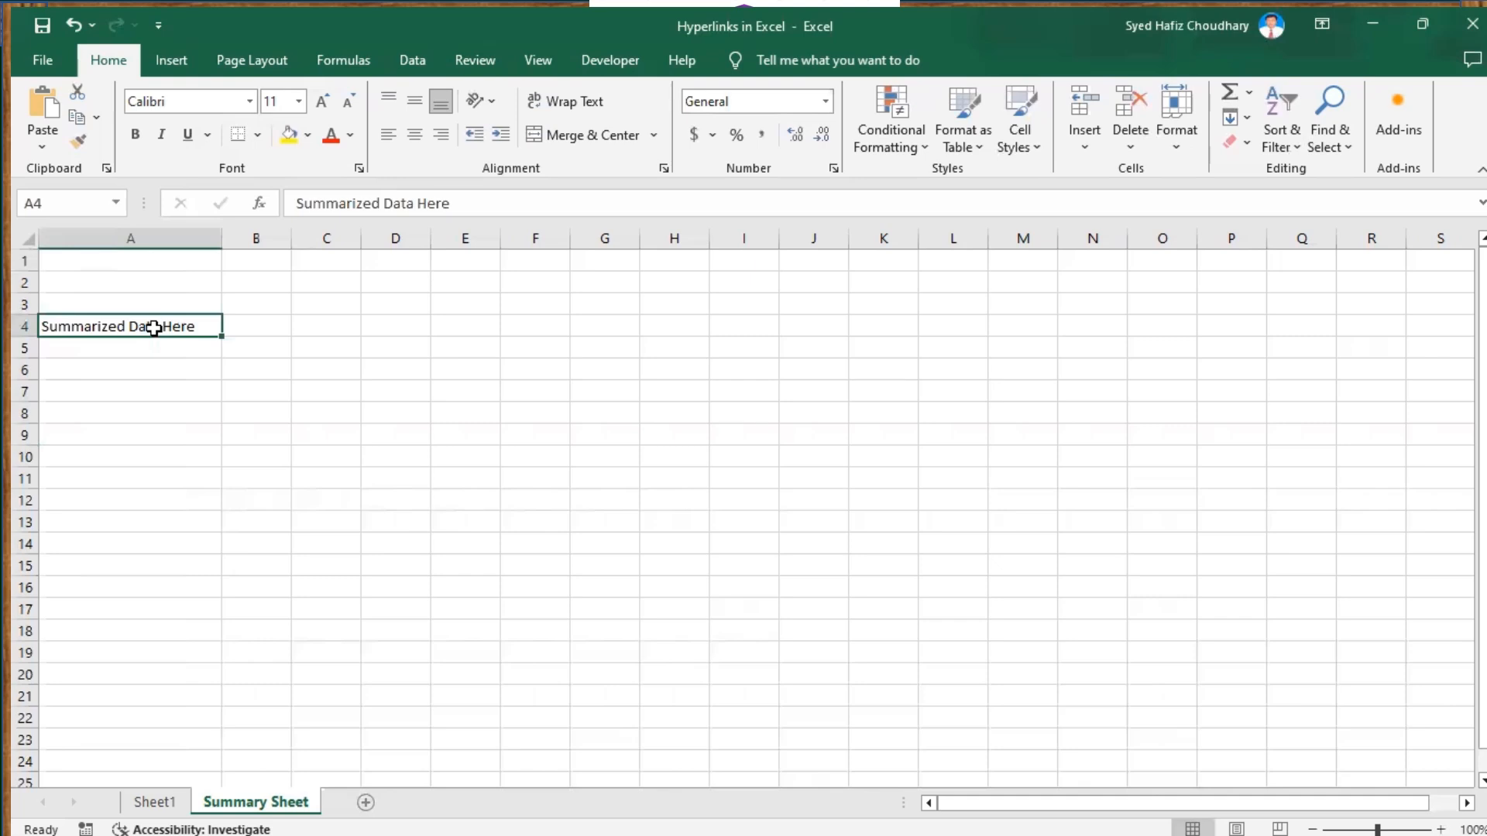
pyautogui.hotkey('ctrl', 'c')
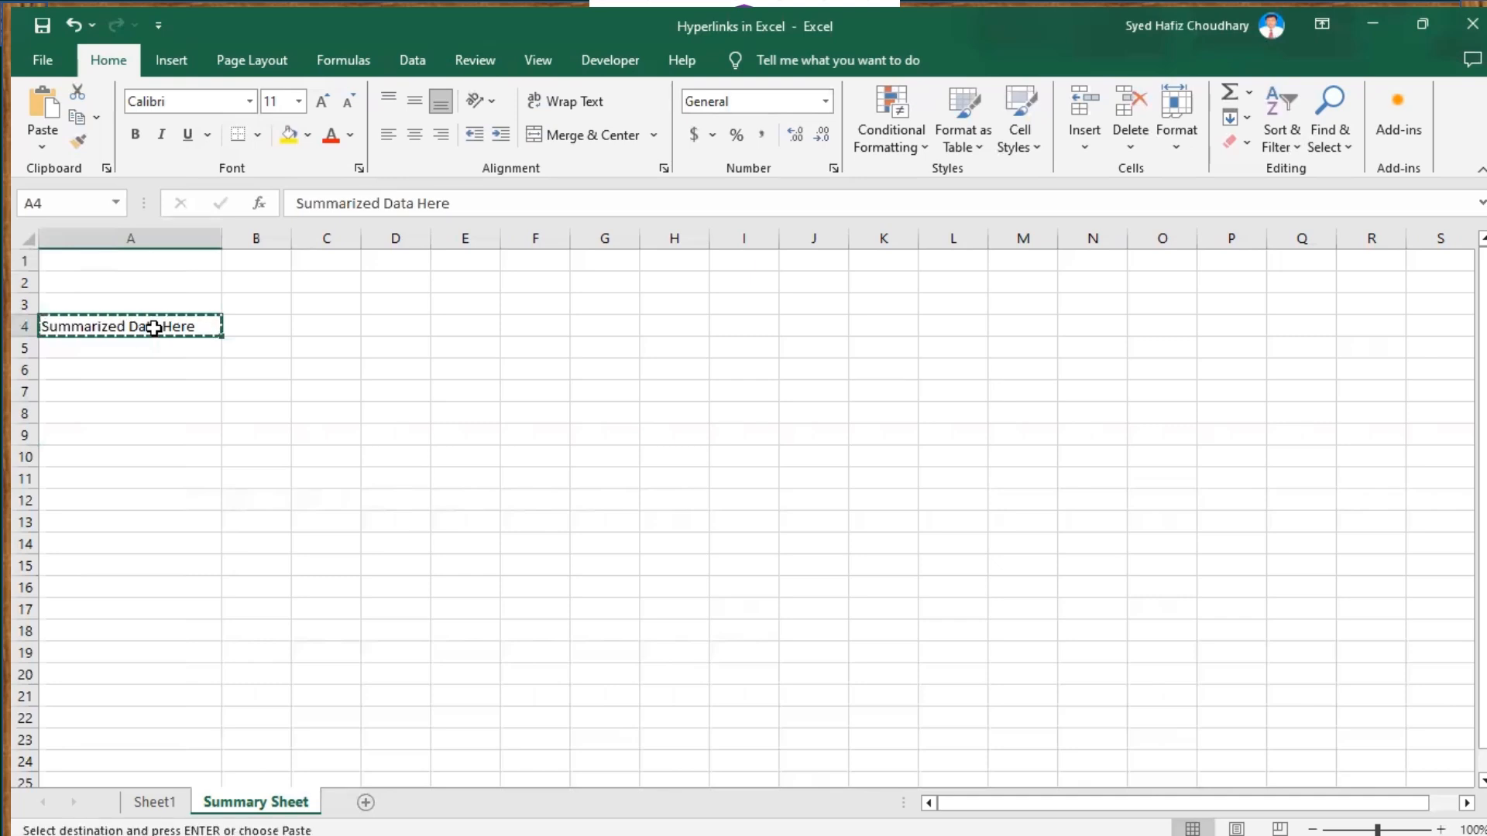
pyautogui.click(113, 261)
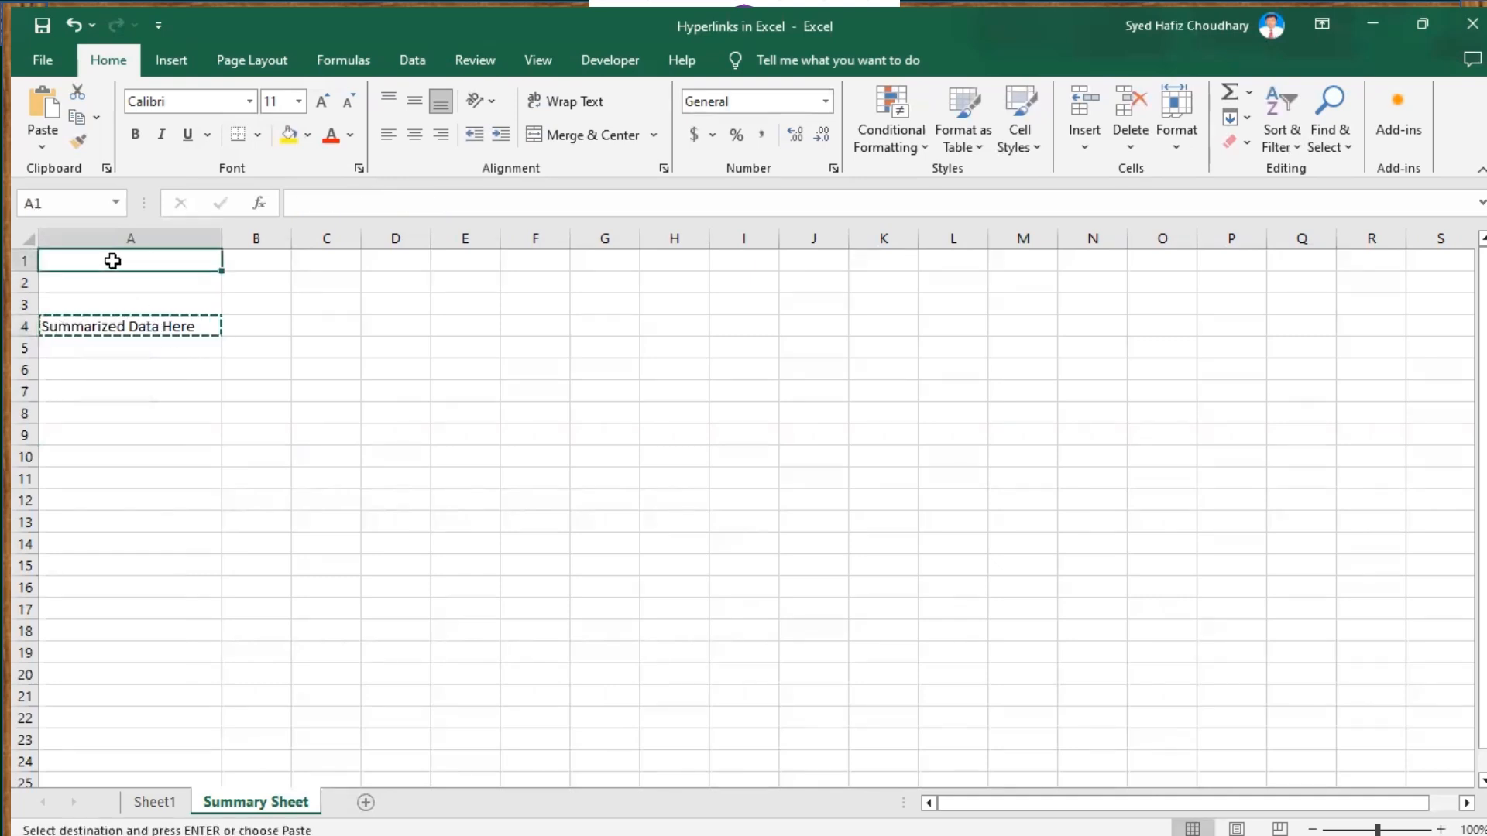
pyautogui.hotkey('ctrl', 'v')
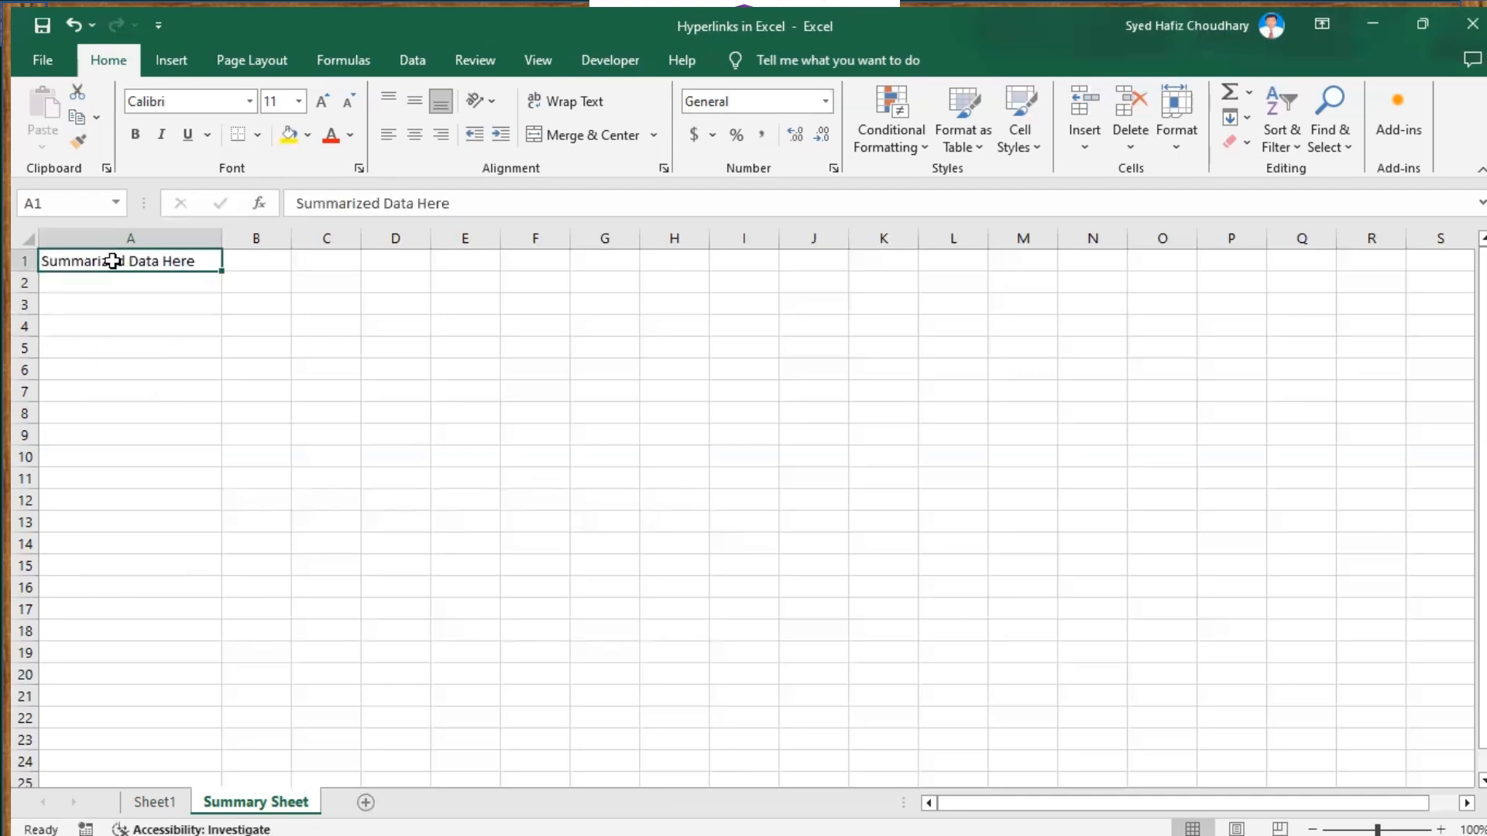
pyautogui.click(154, 409)
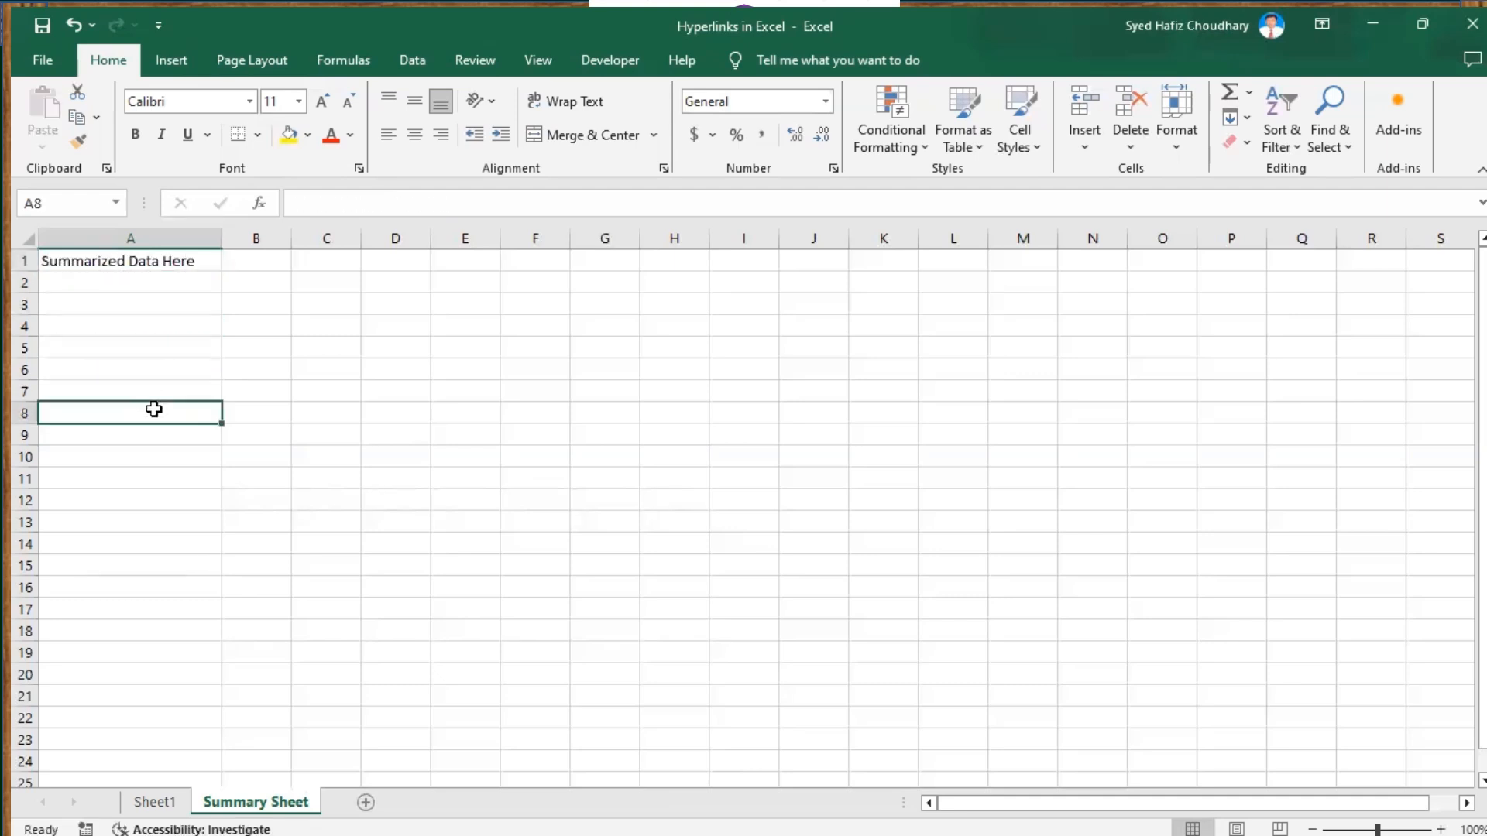
# On Sheet1, type 'Show Summary' into cell A4 below the Google Search link
pyautogui.click(154, 803)
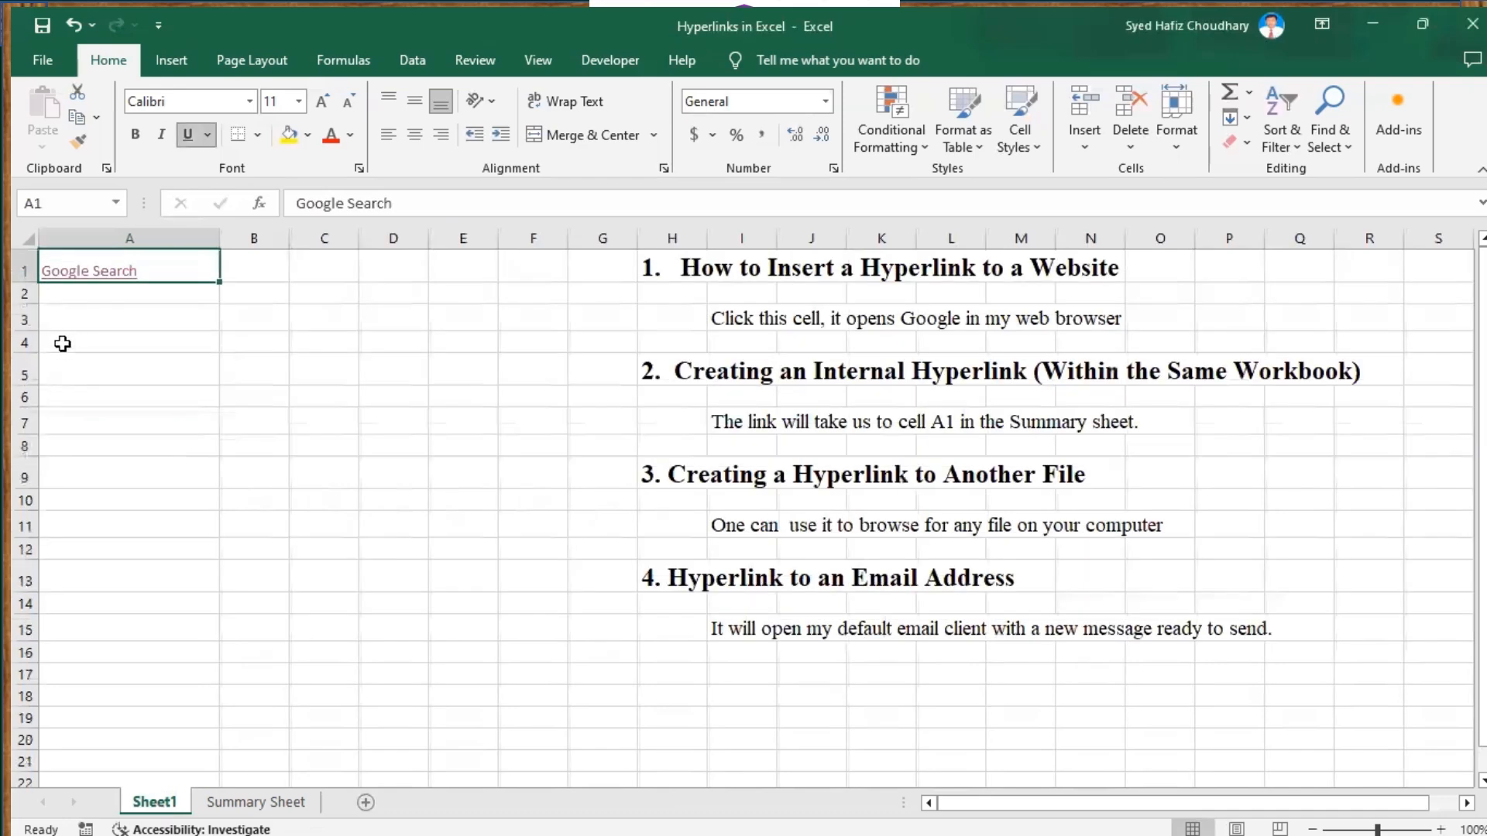
pyautogui.click(62, 344)
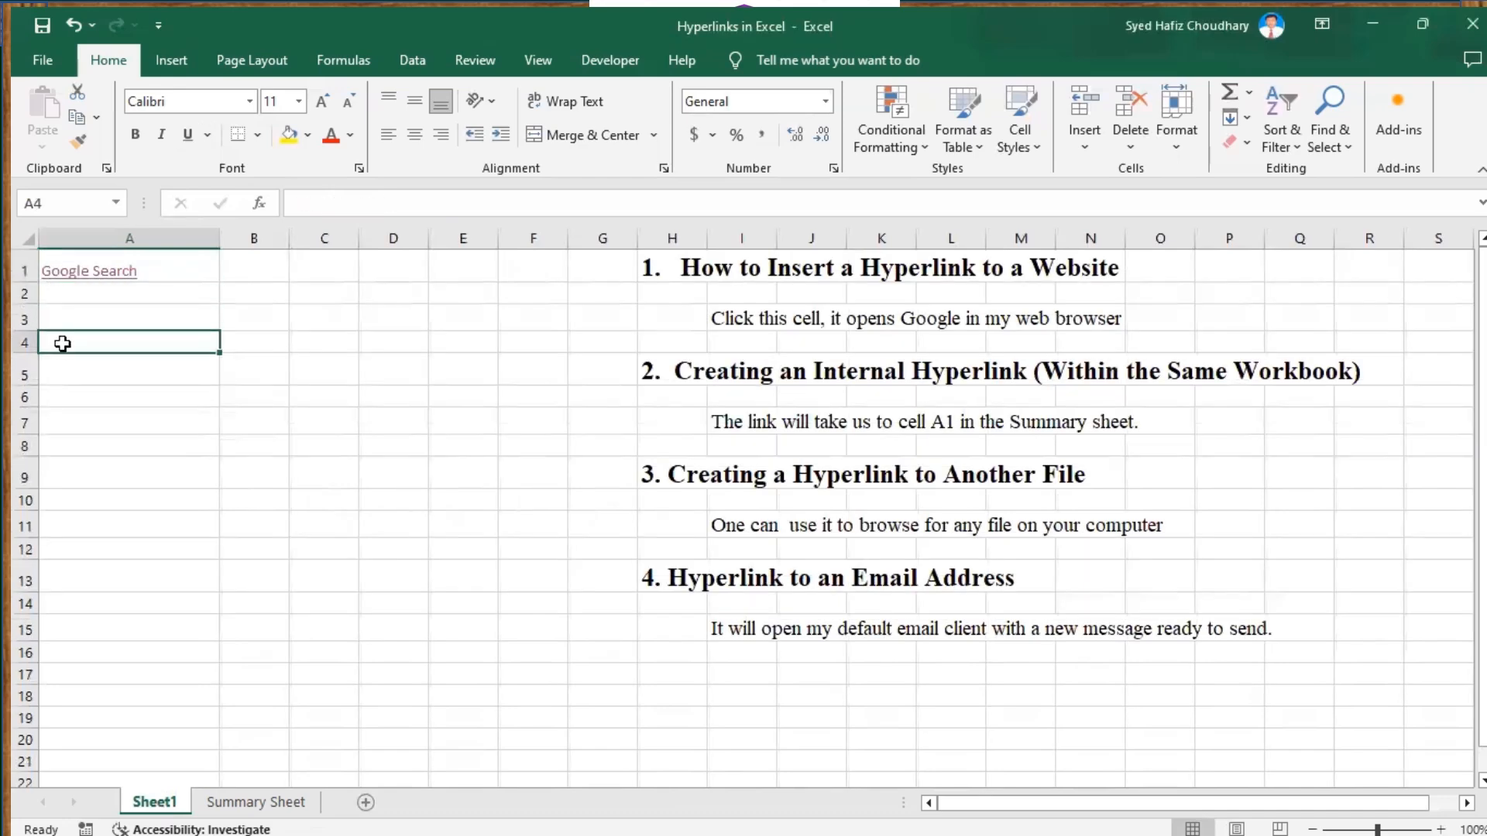
pyautogui.write('Sh')
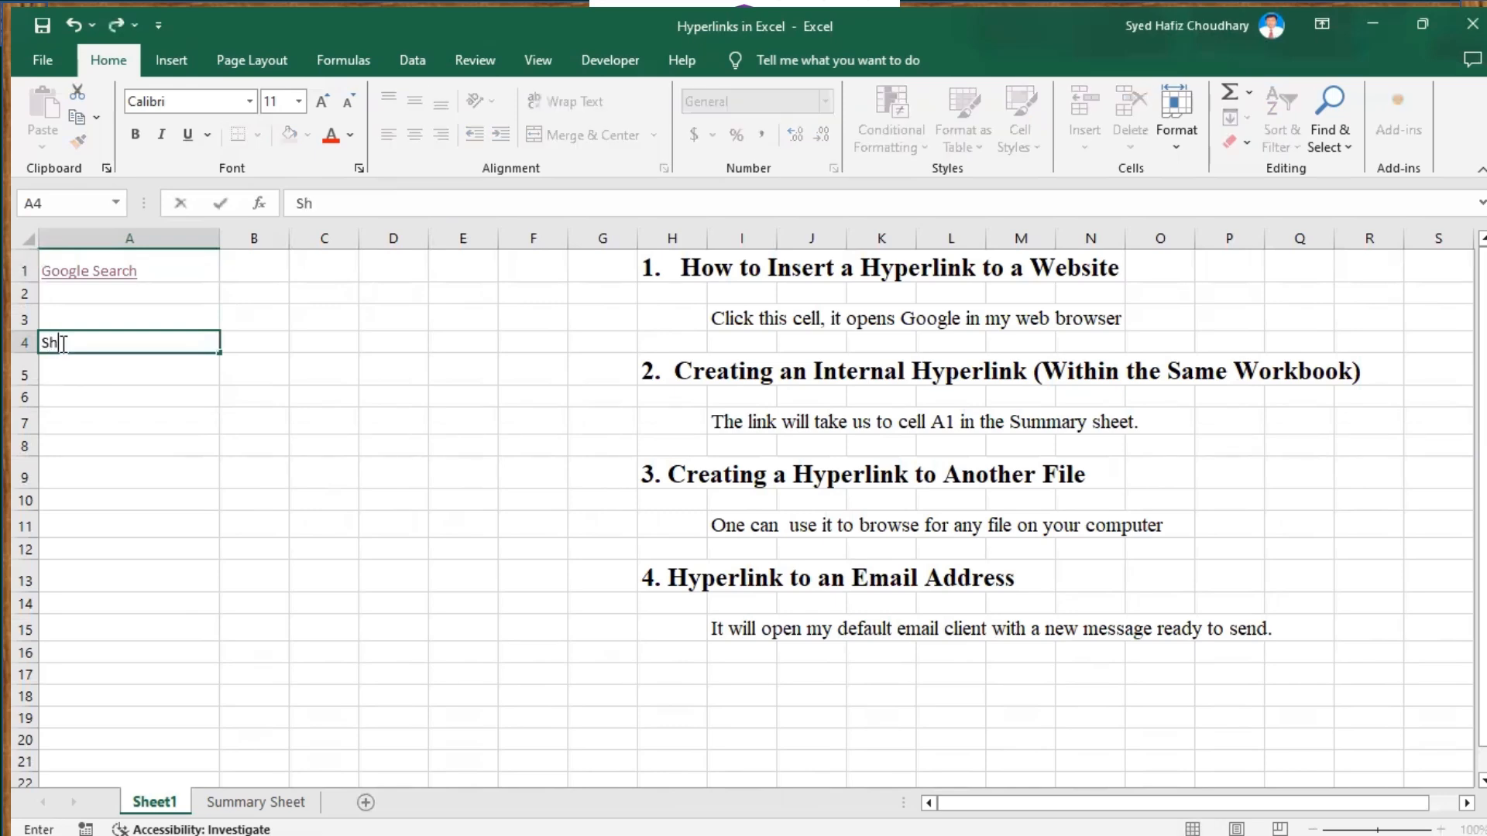
pyautogui.write('ow Summary')
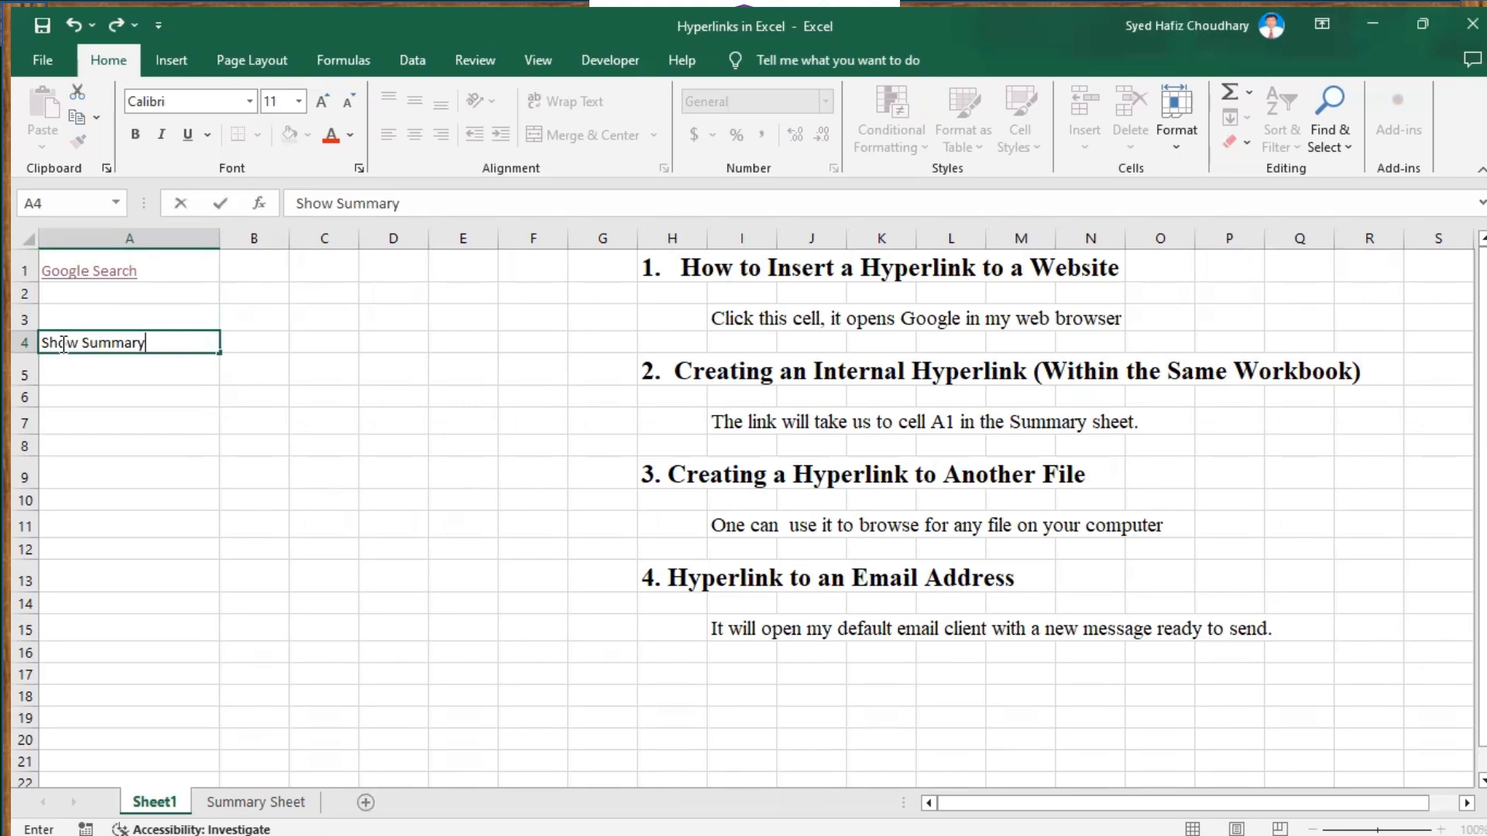
pyautogui.click(76, 444)
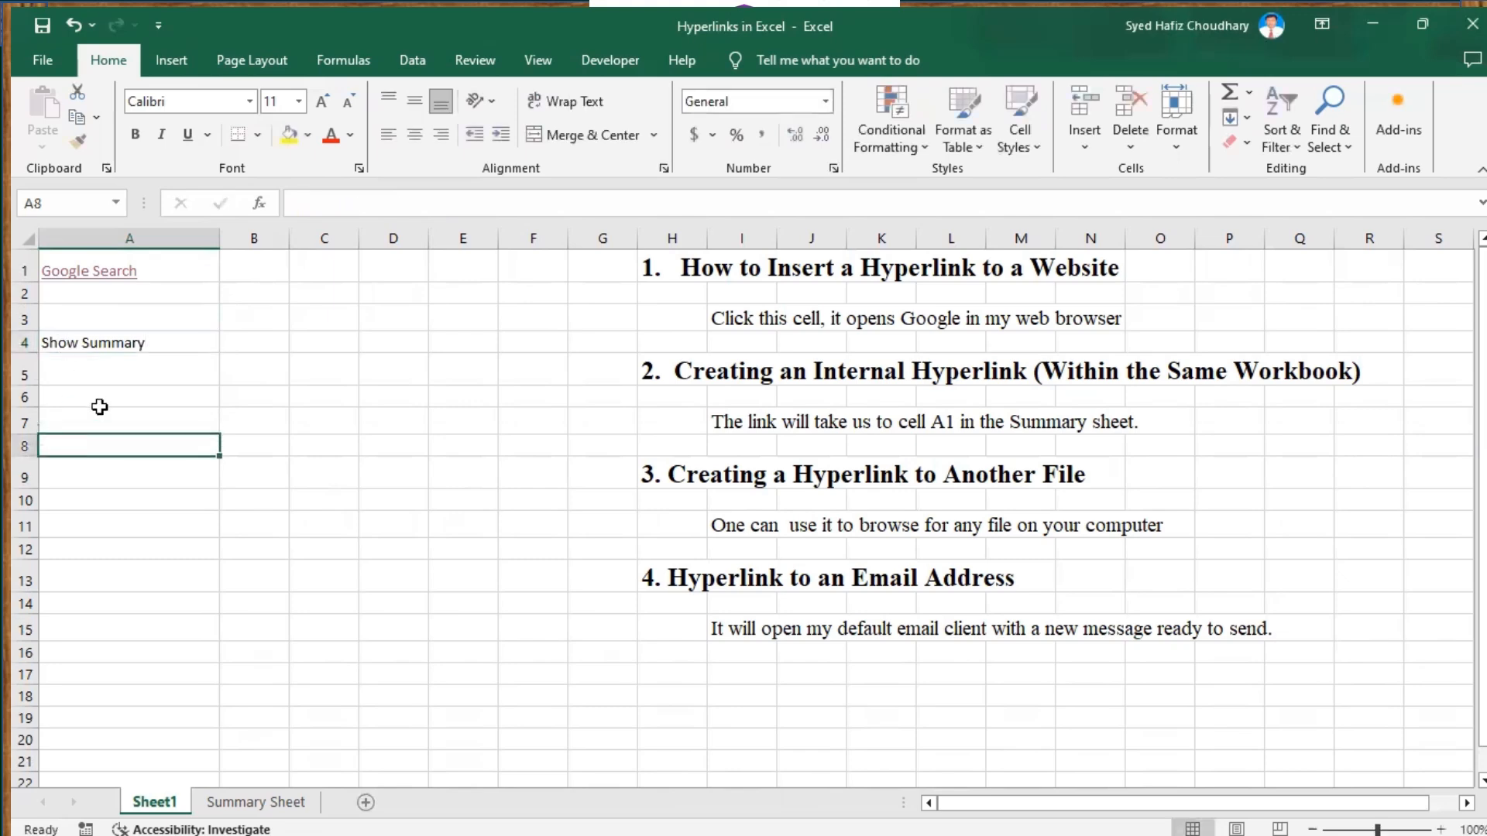
pyautogui.click(94, 339)
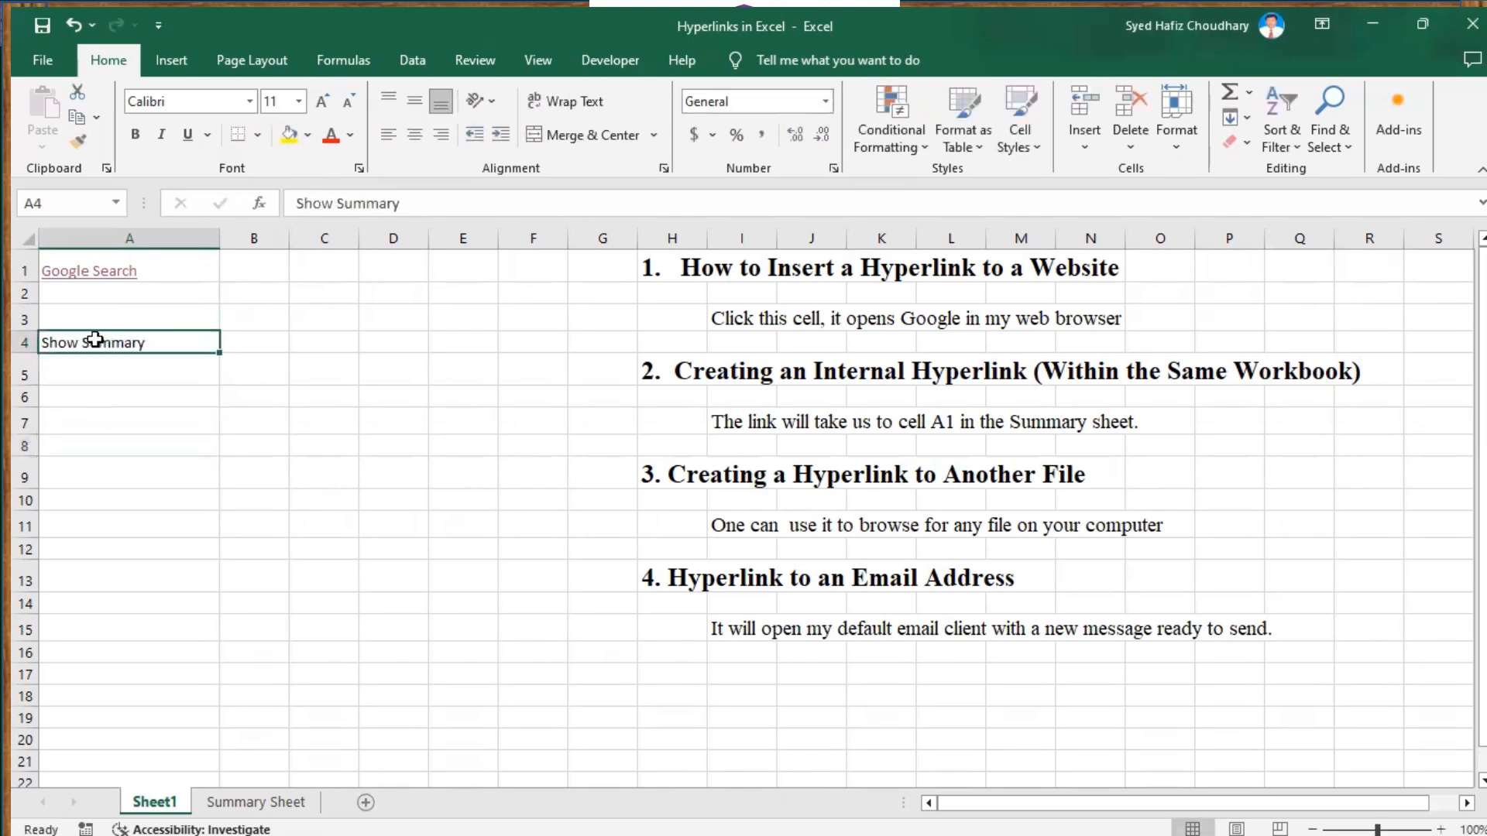
# Link Sheet1's 'Show Summary' cell A4 to cell A1 of 'Summary Sheet' in this document
pyautogui.rightClick(96, 341)
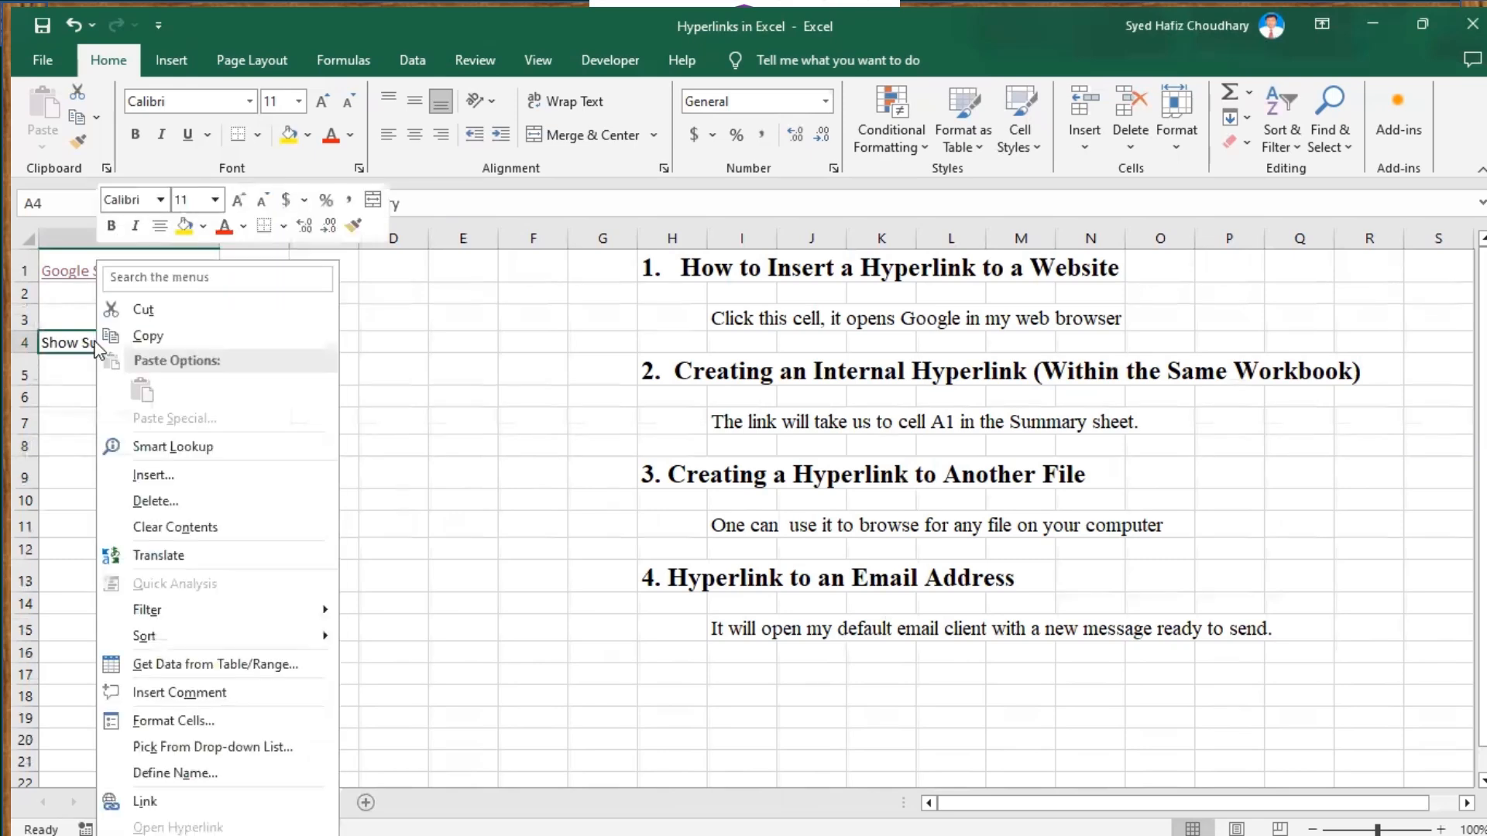
pyautogui.click(145, 806)
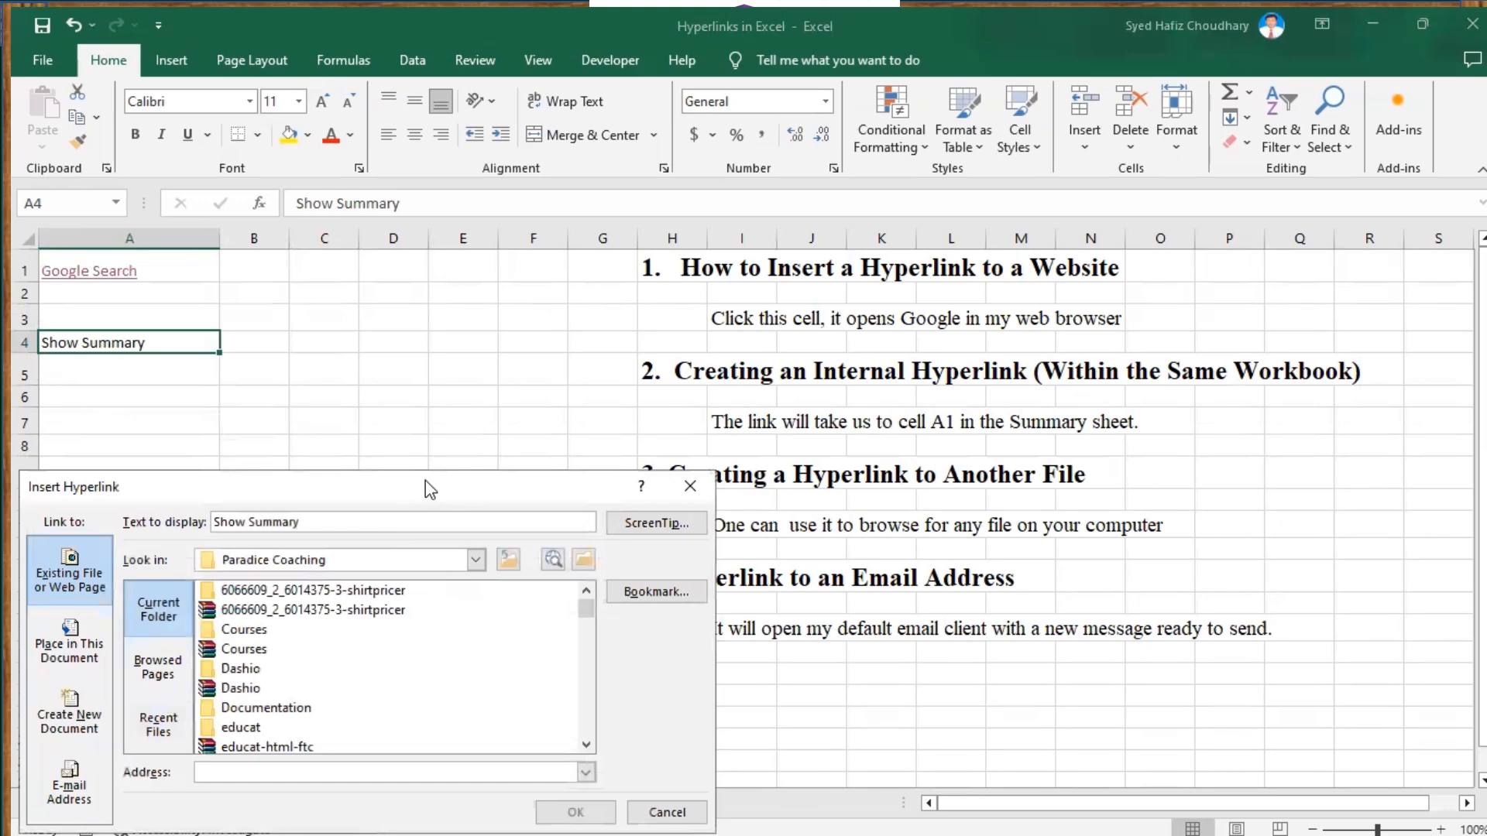
pyautogui.moveTo(425, 480); pyautogui.dragTo(617, 305)
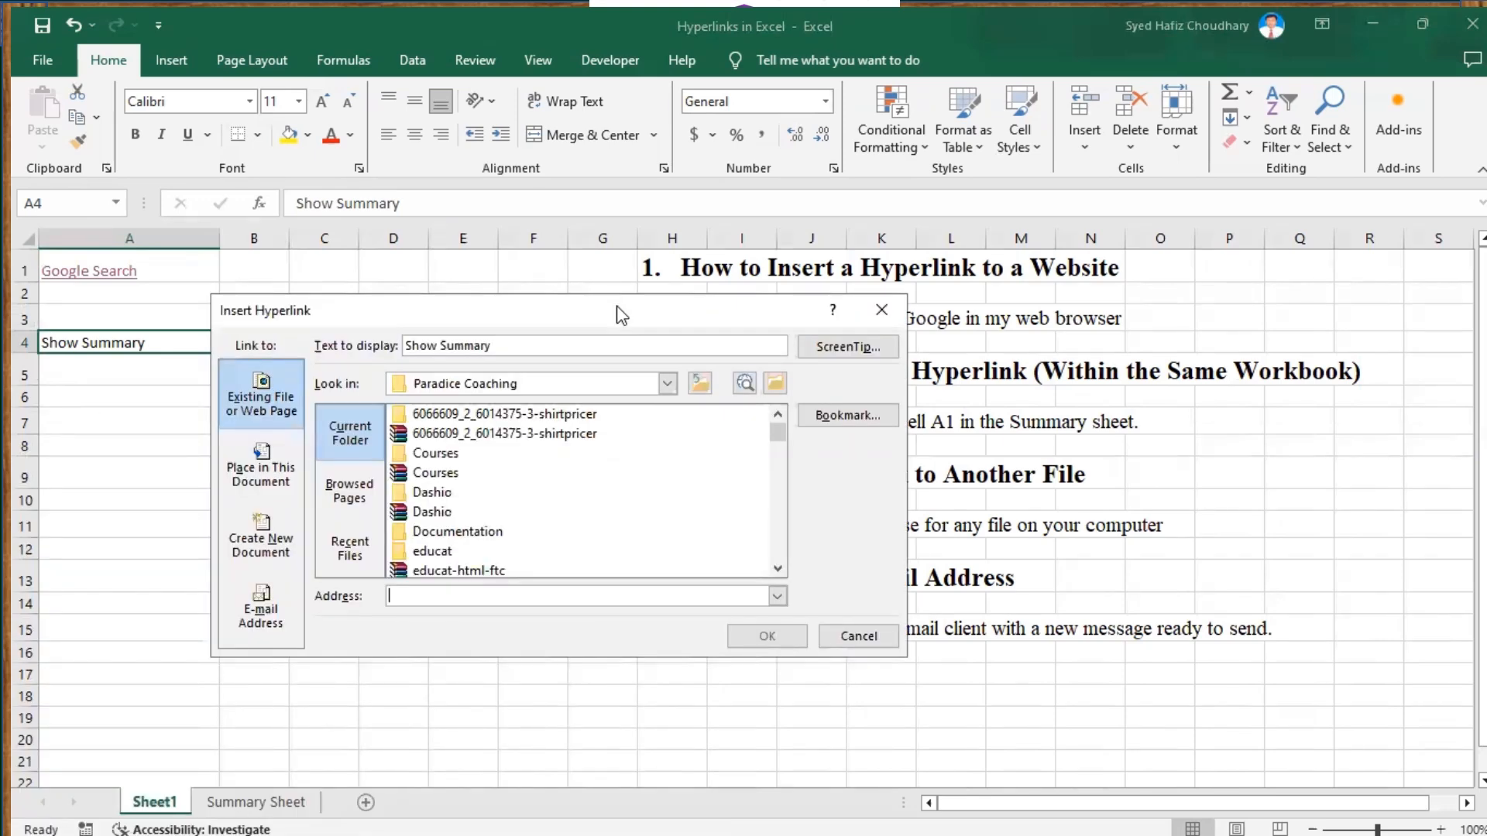
pyautogui.click(256, 484)
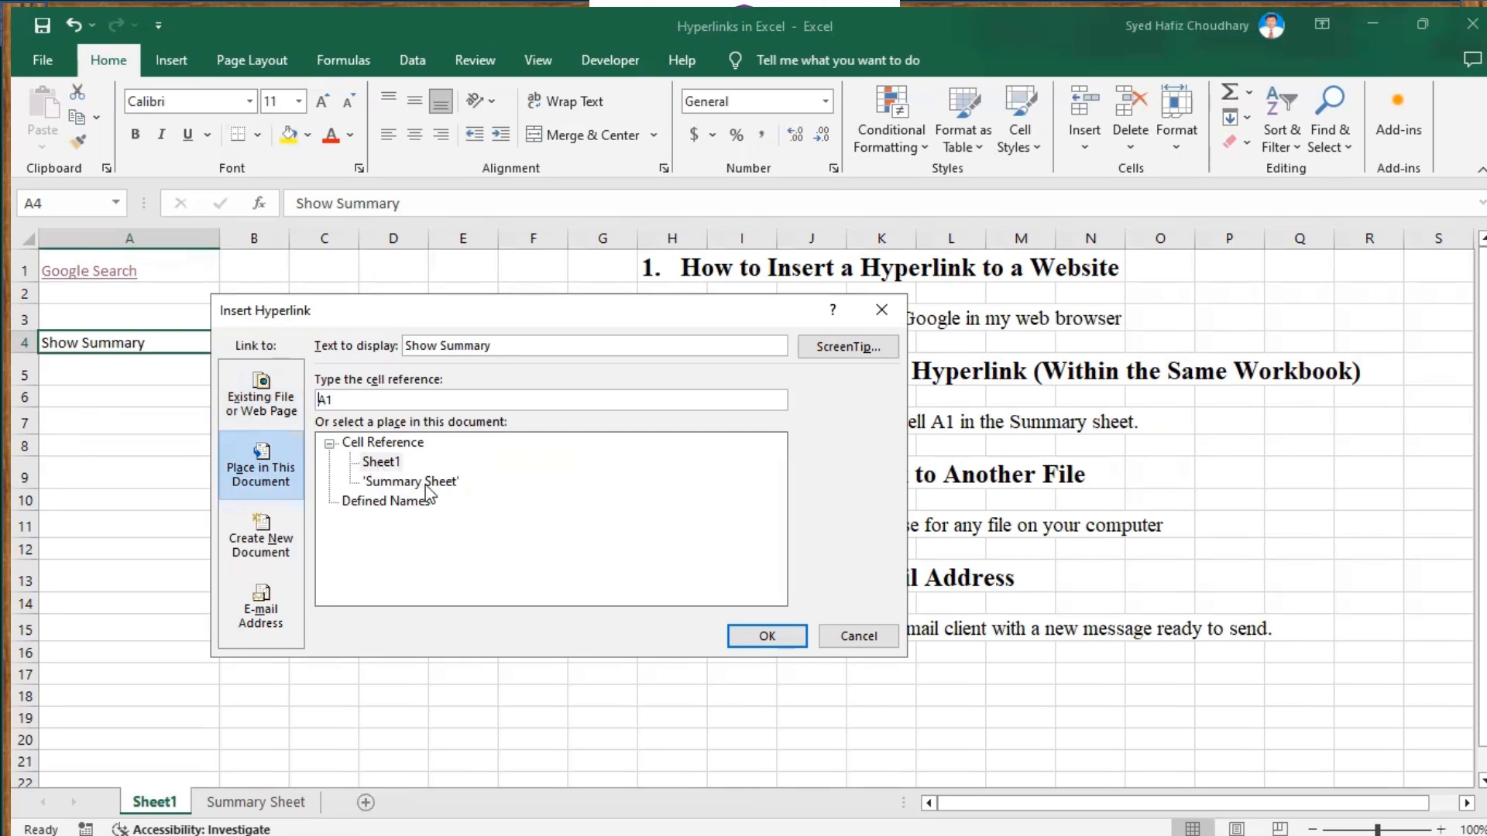
pyautogui.click(381, 463)
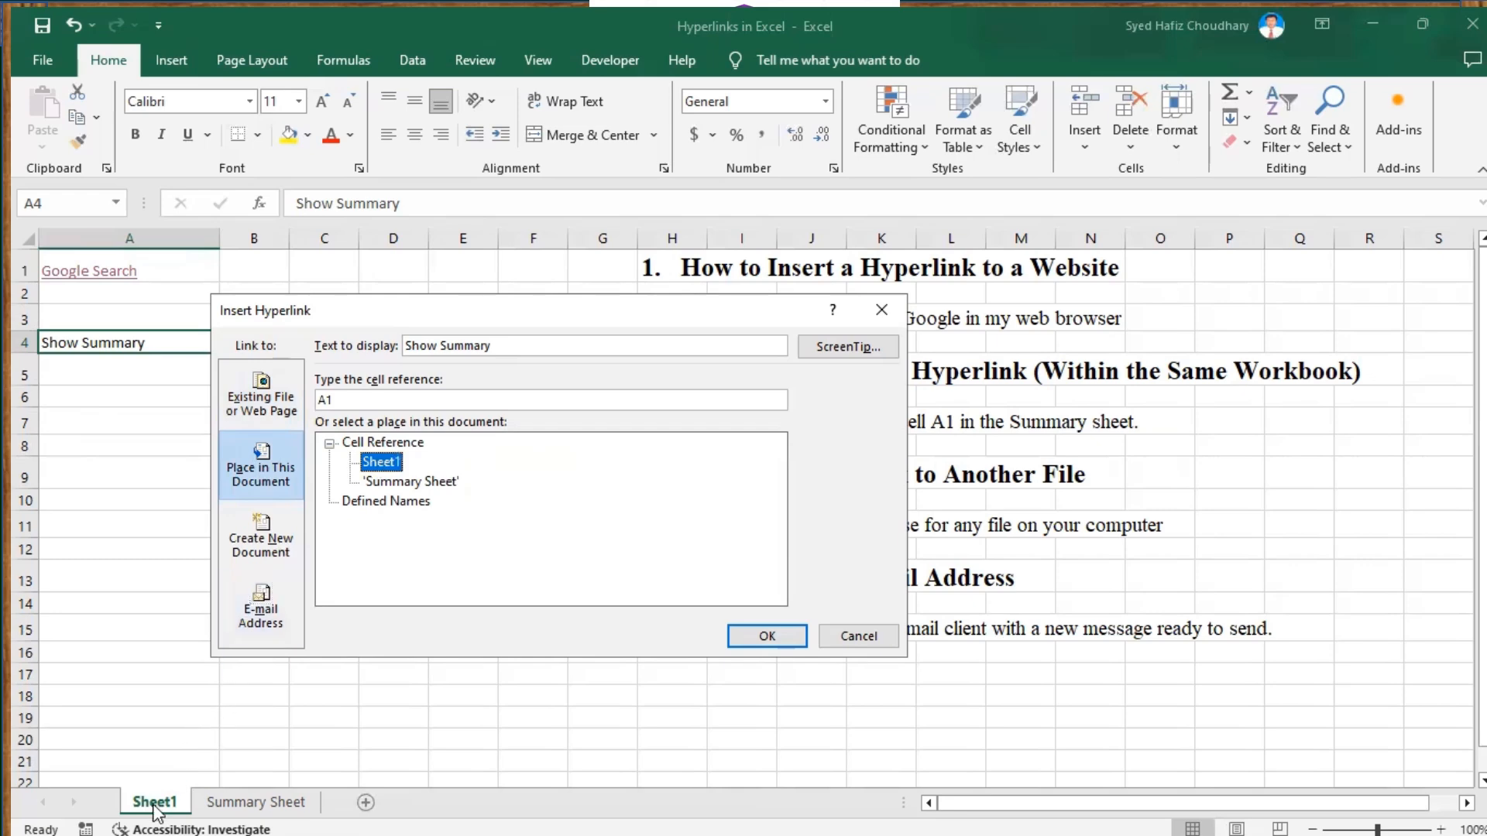
pyautogui.click(444, 486)
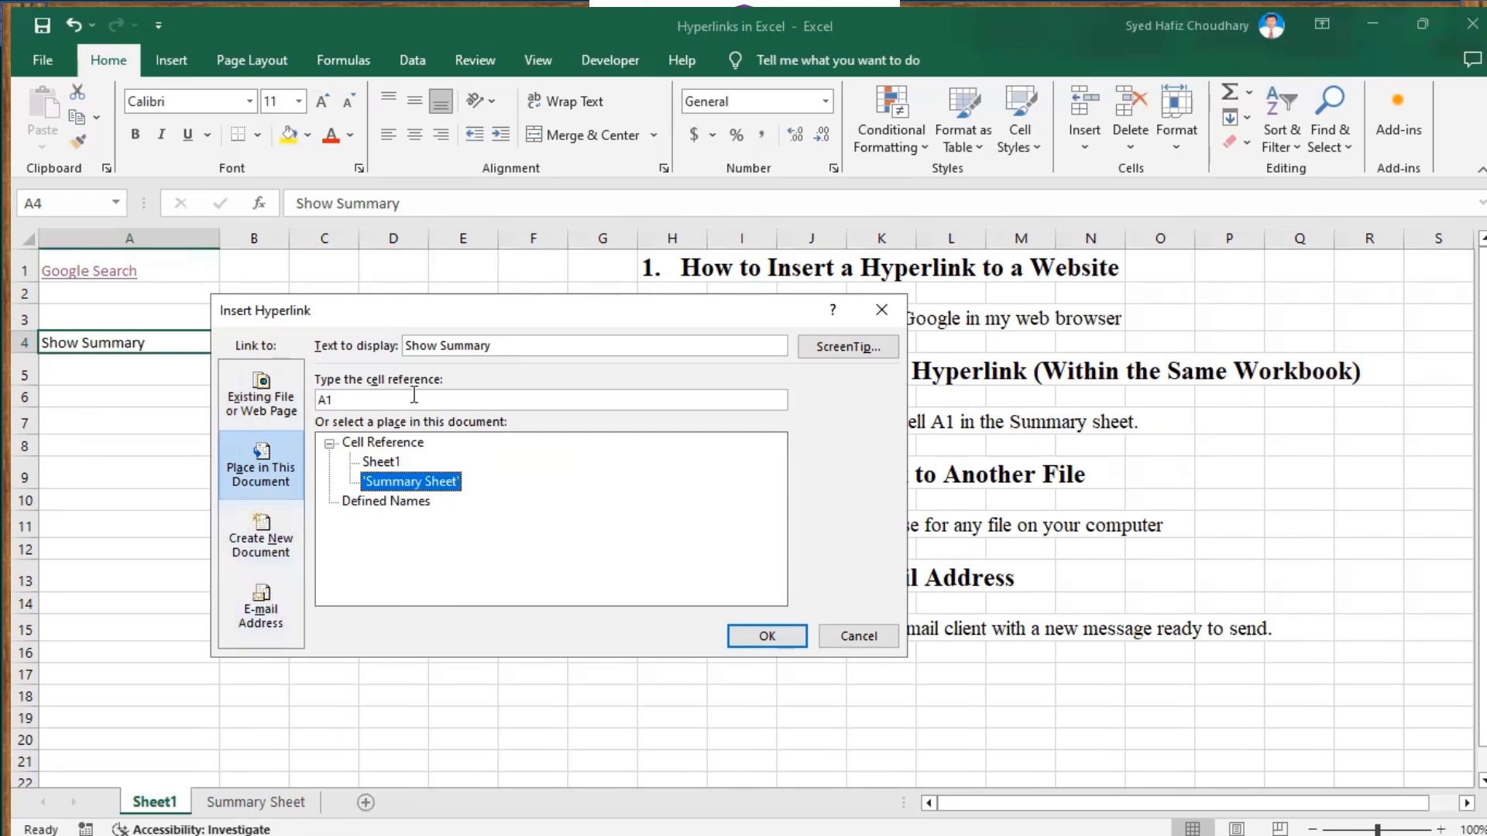
pyautogui.click(343, 401)
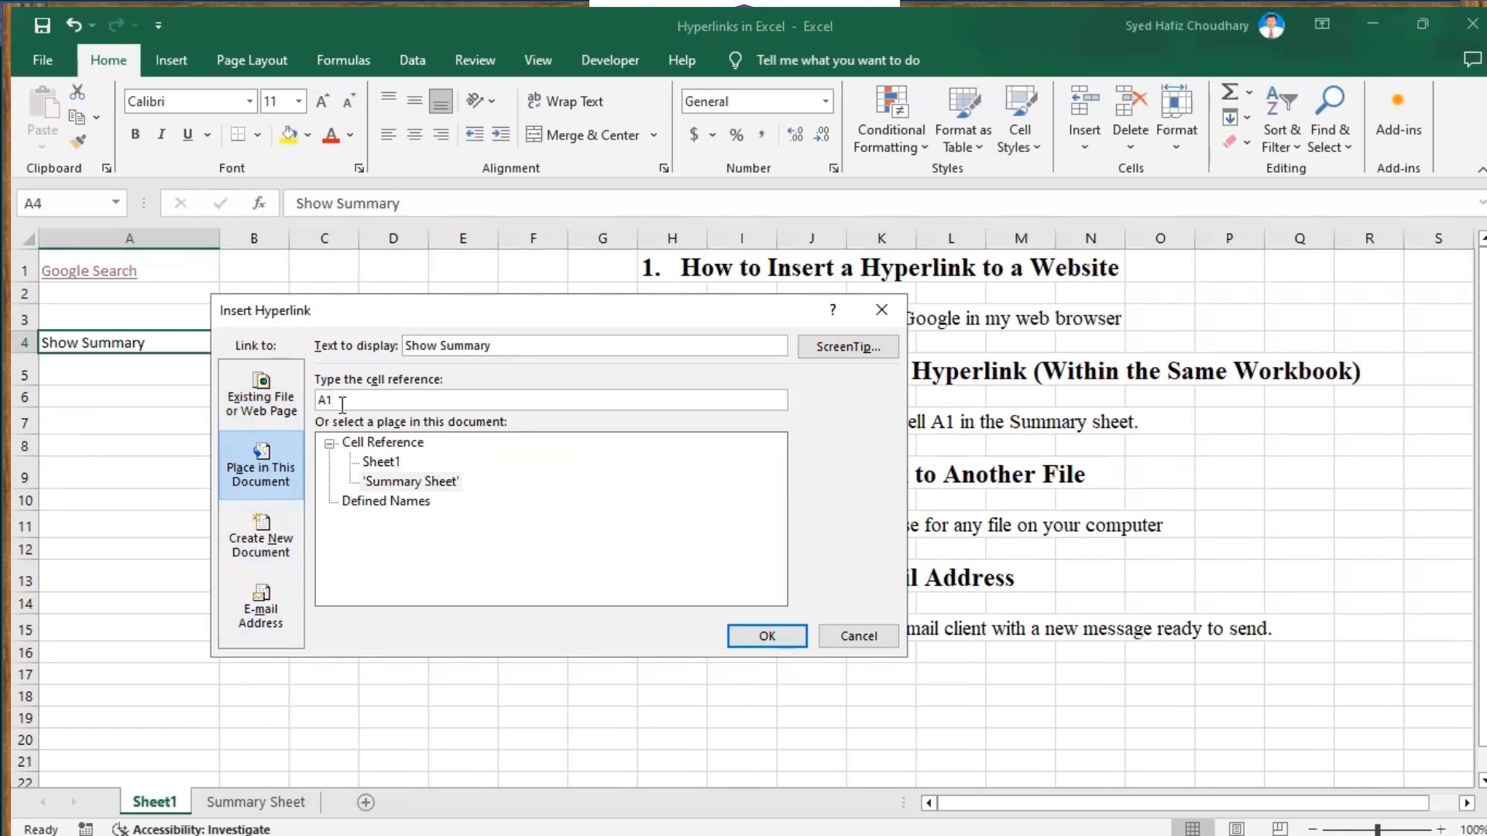
pyautogui.click(770, 635)
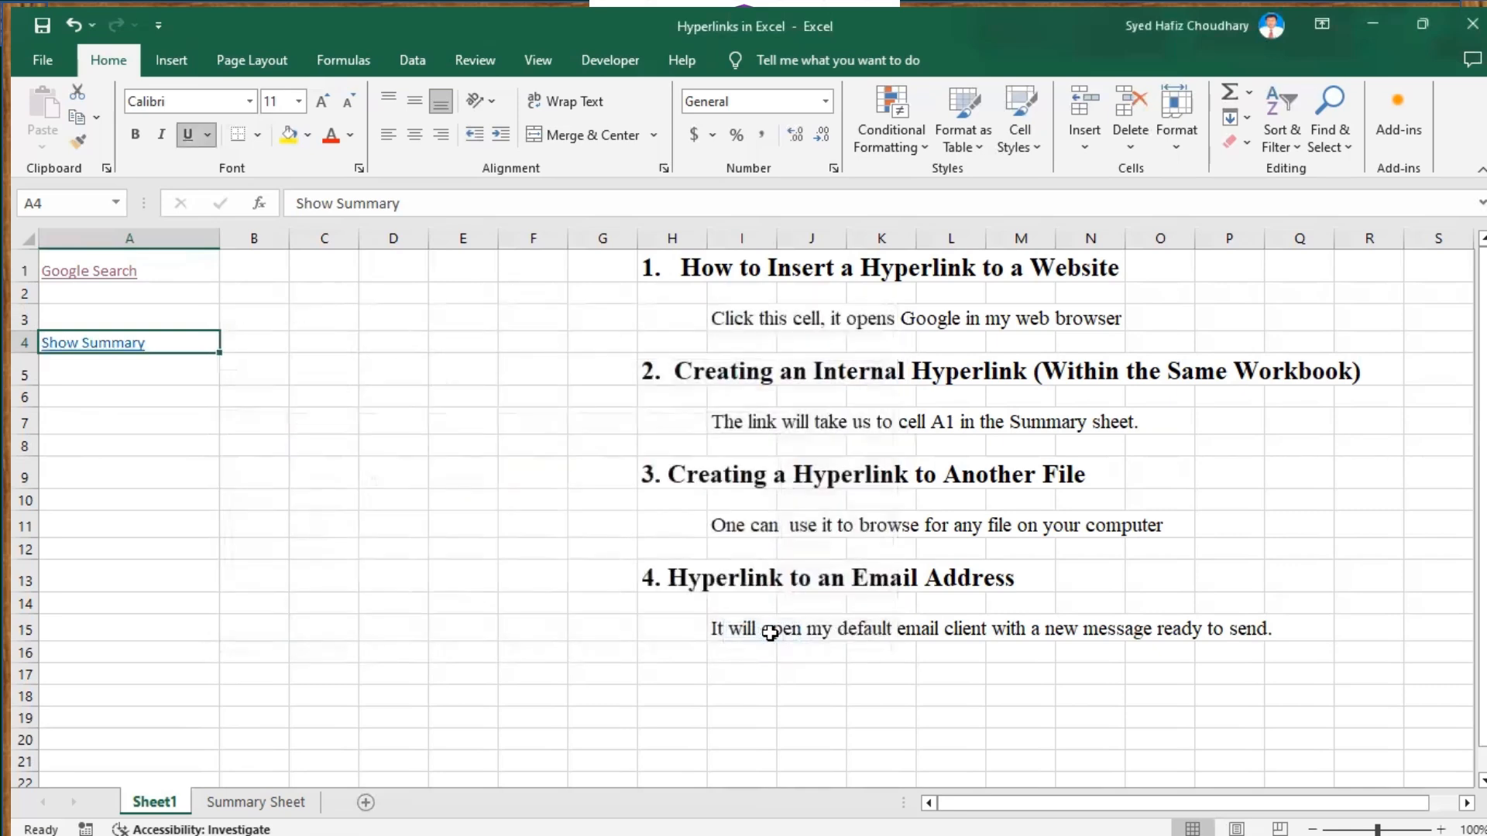
# Follow the Show Summary link, then type 'Back' into cell A5 of Summary Sheet
pyautogui.click(100, 348)
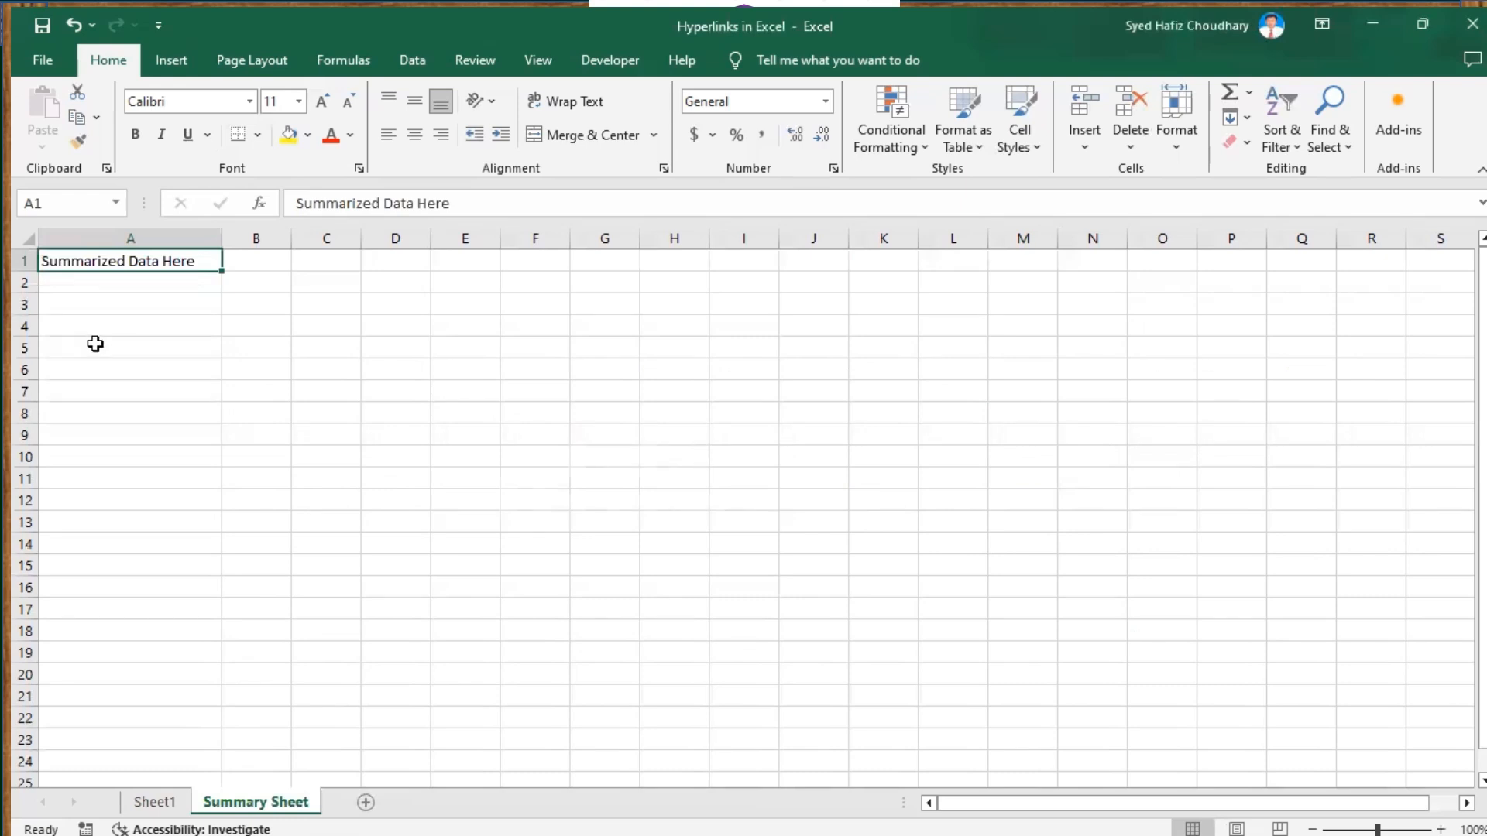
pyautogui.click(90, 346)
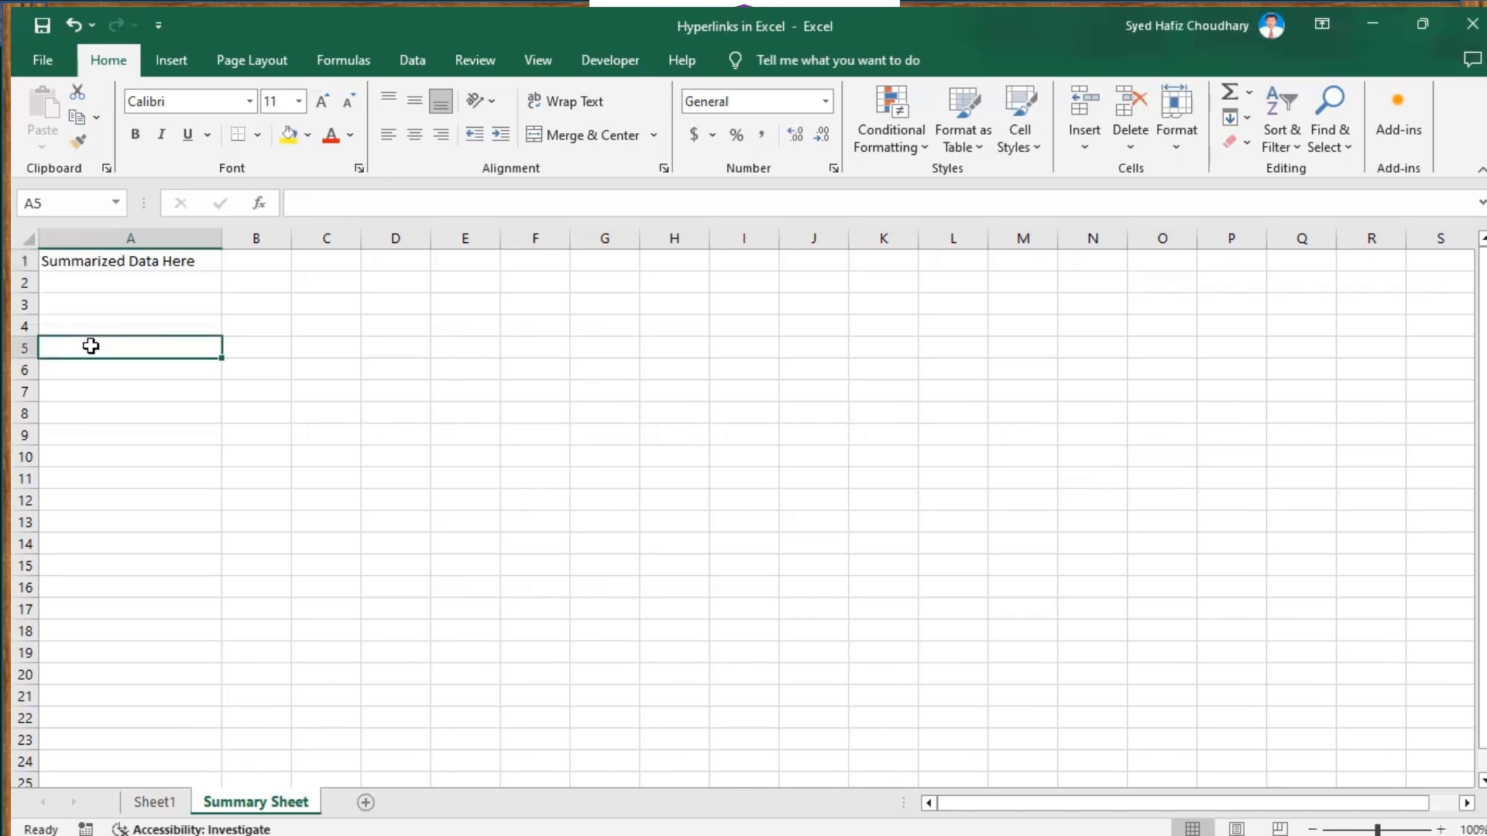
pyautogui.write('Back')
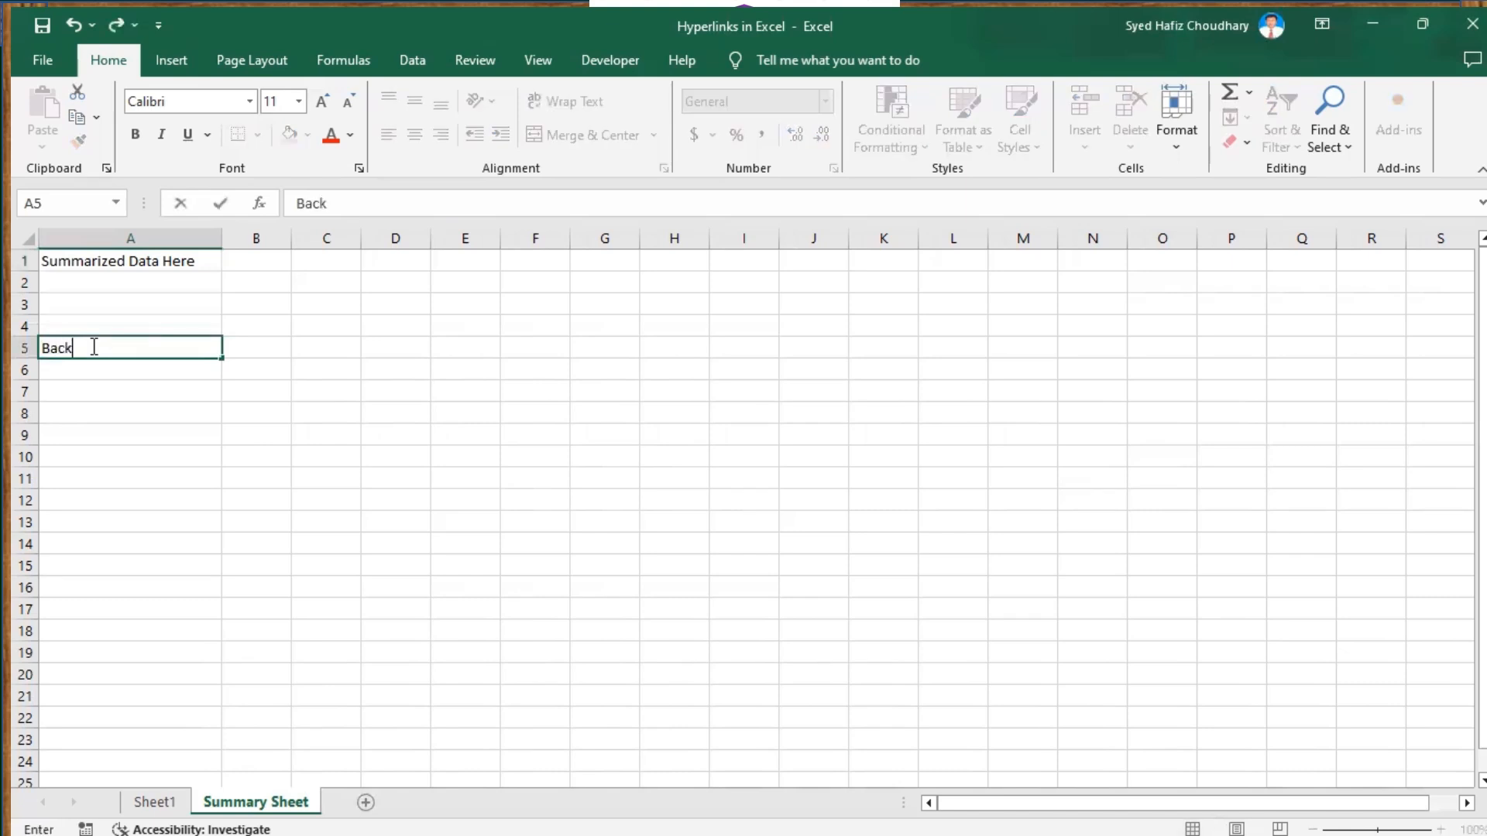
pyautogui.click(102, 390)
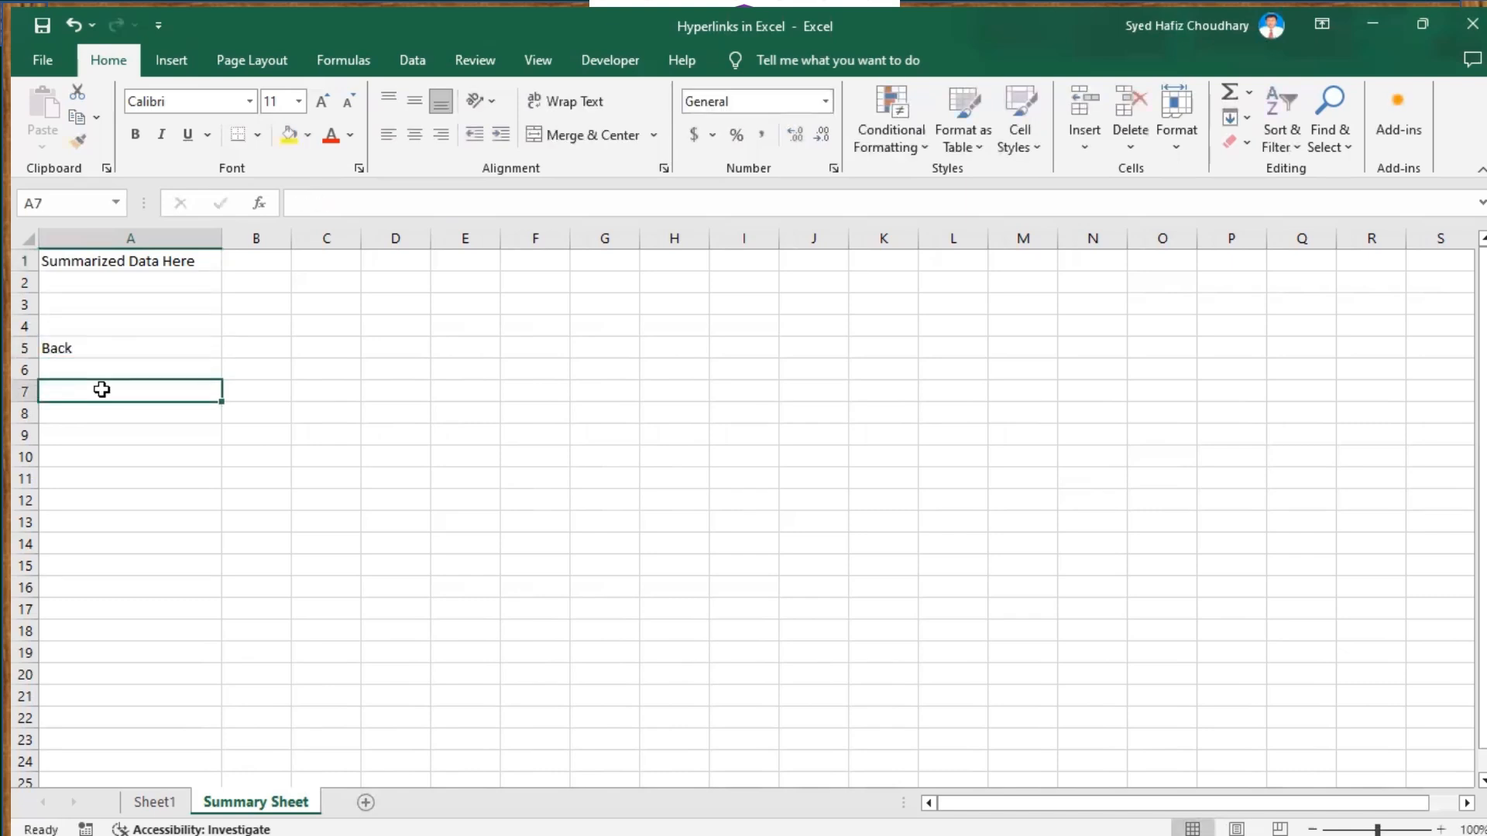
pyautogui.click(62, 350)
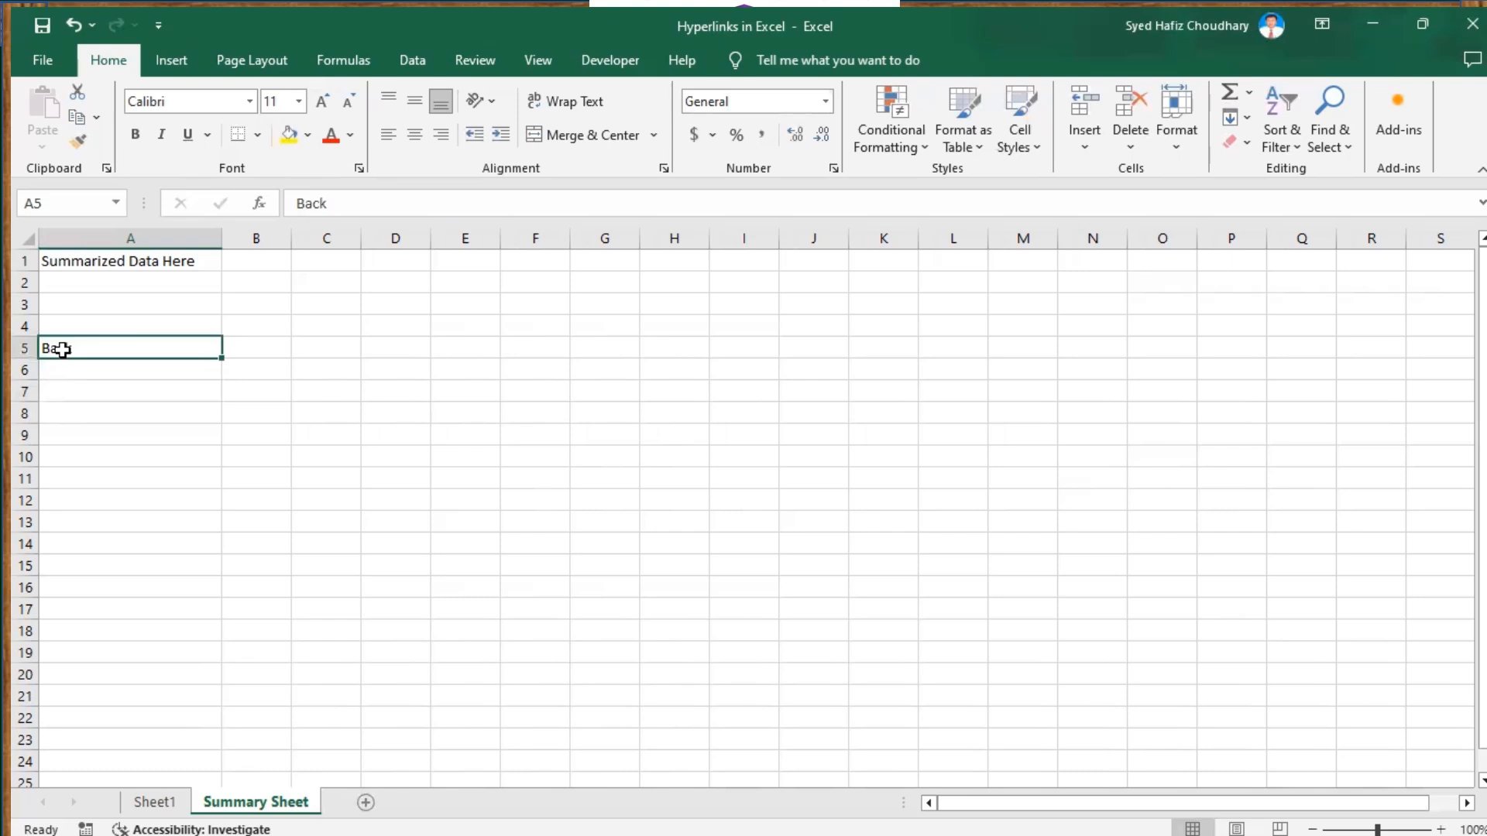
# Link the 'Back' cell A5 to Sheet1, then follow it back to Sheet1
pyautogui.rightClick(66, 354)
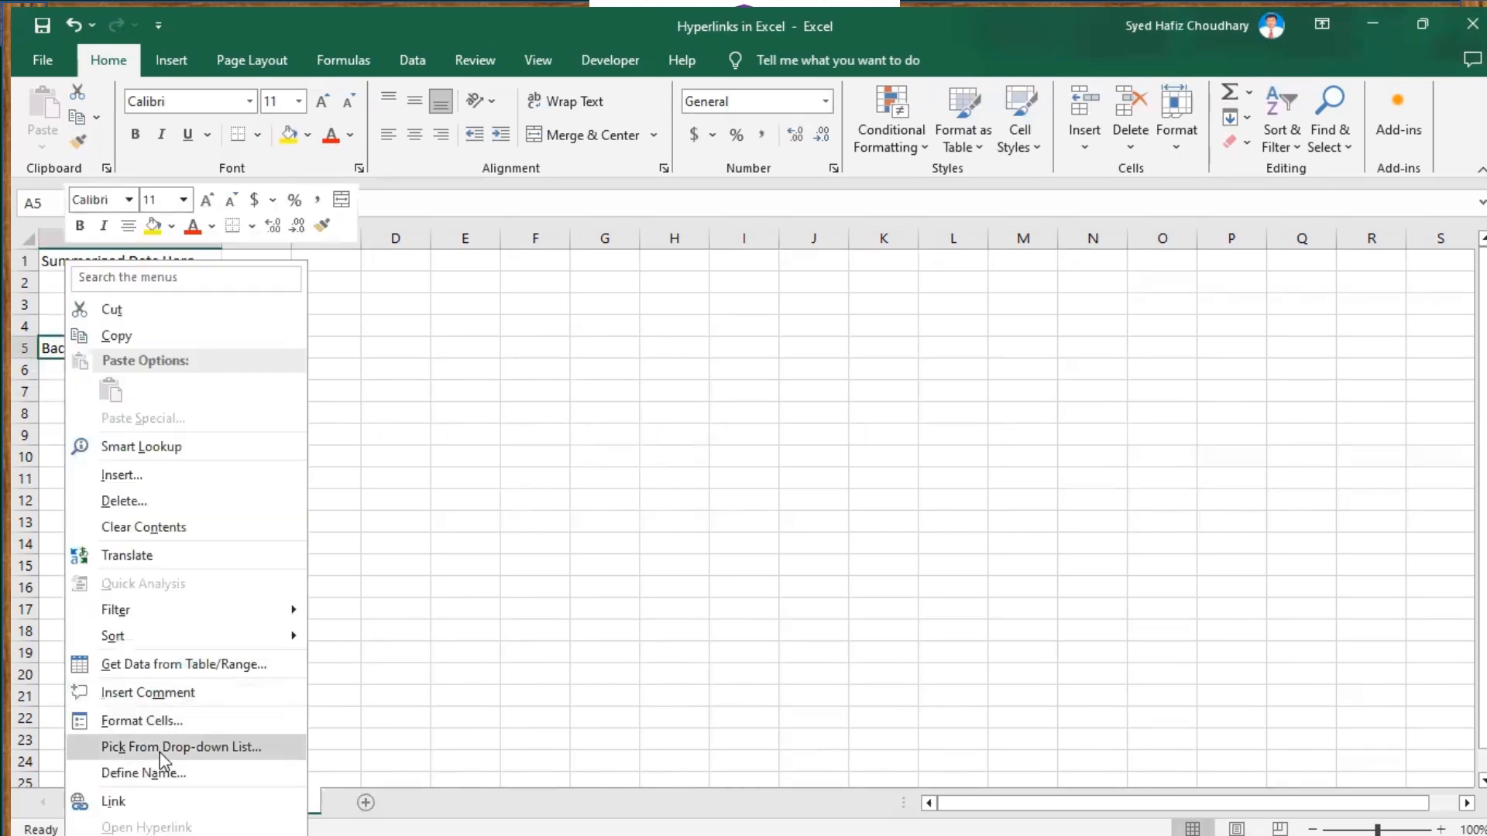
pyautogui.click(116, 802)
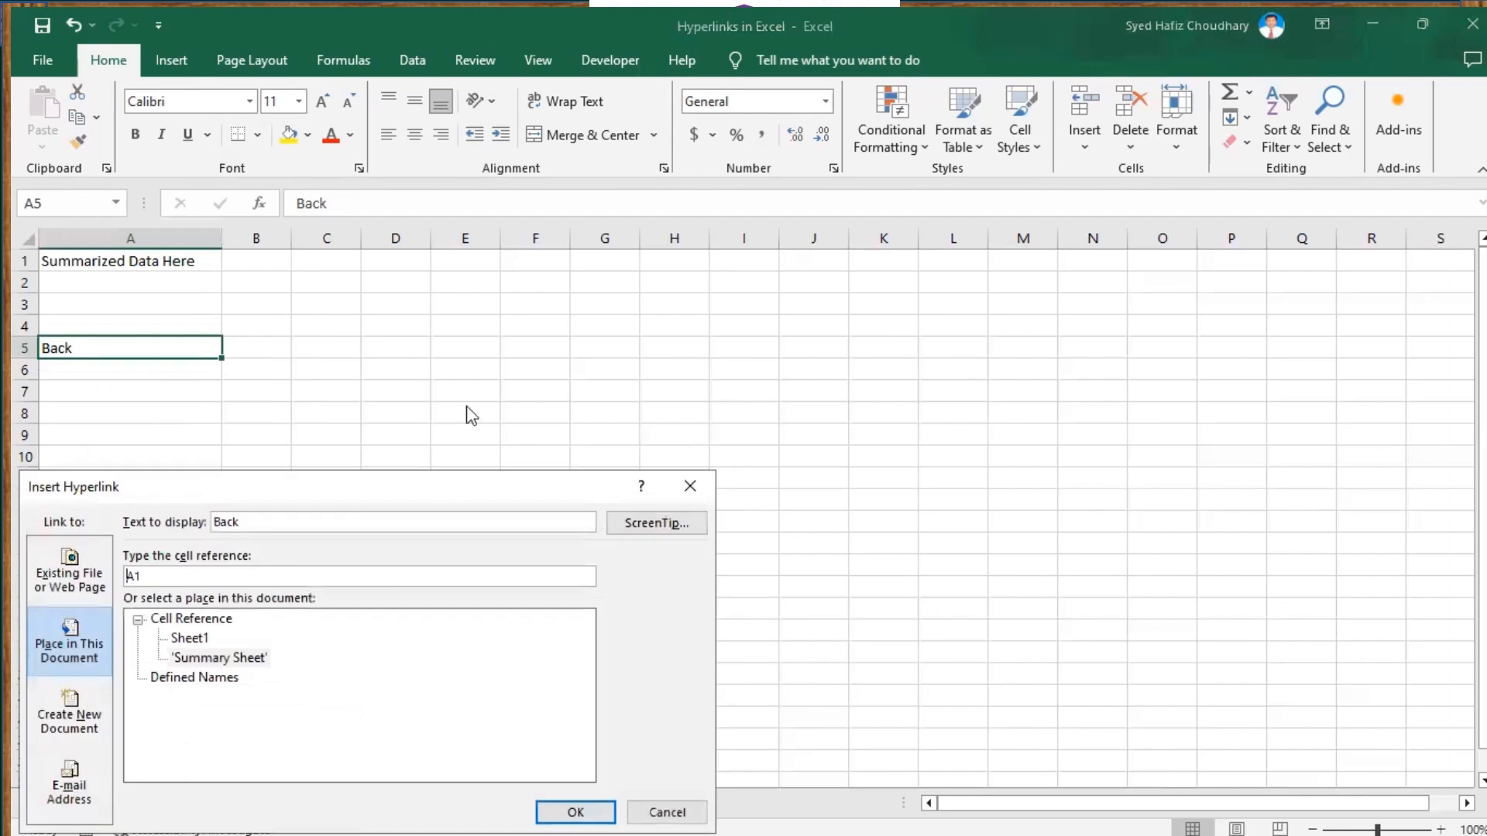
pyautogui.moveTo(472, 491); pyautogui.dragTo(722, 334)
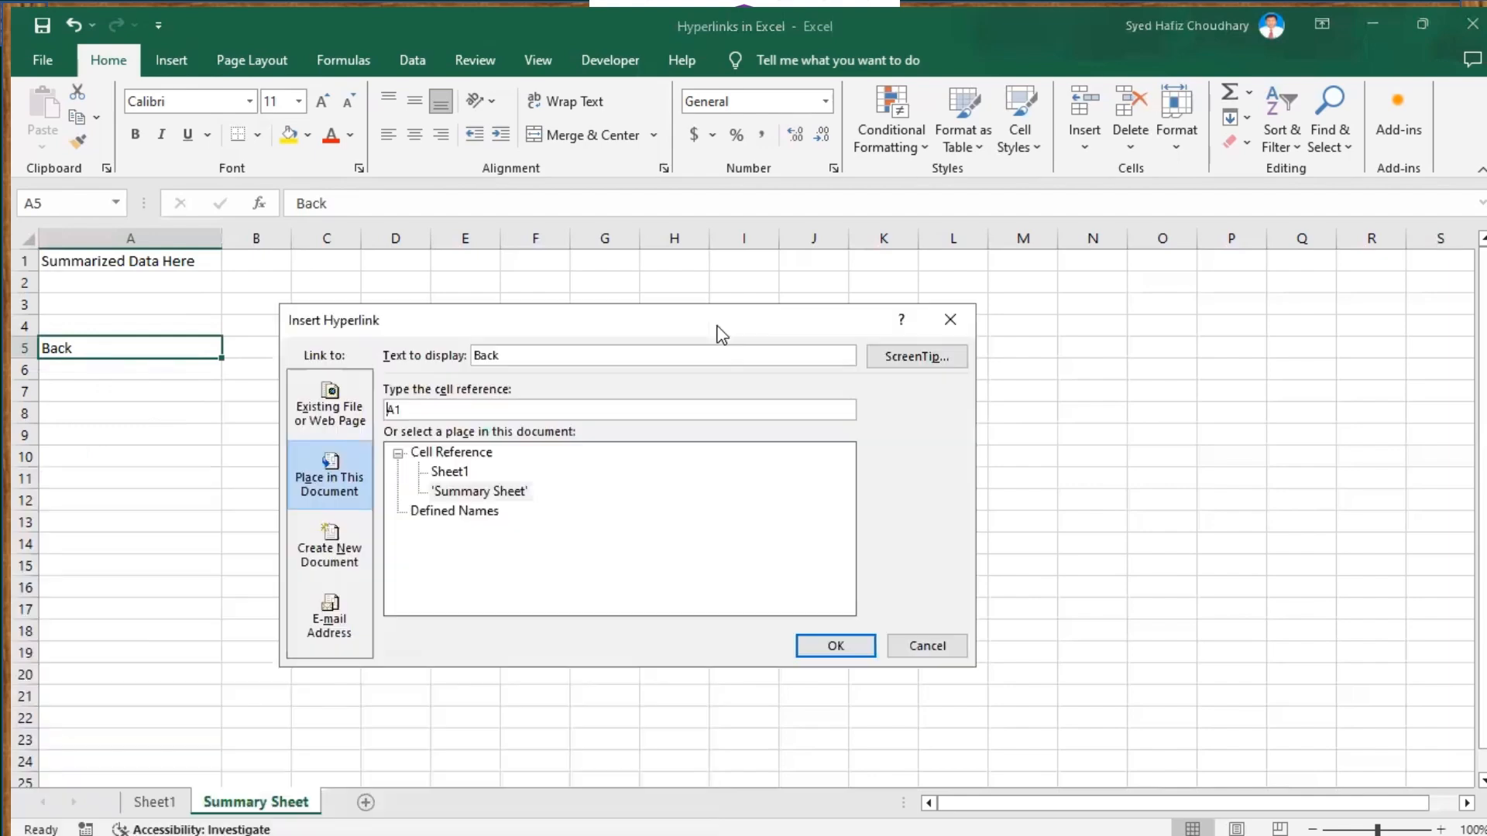
pyautogui.click(452, 472)
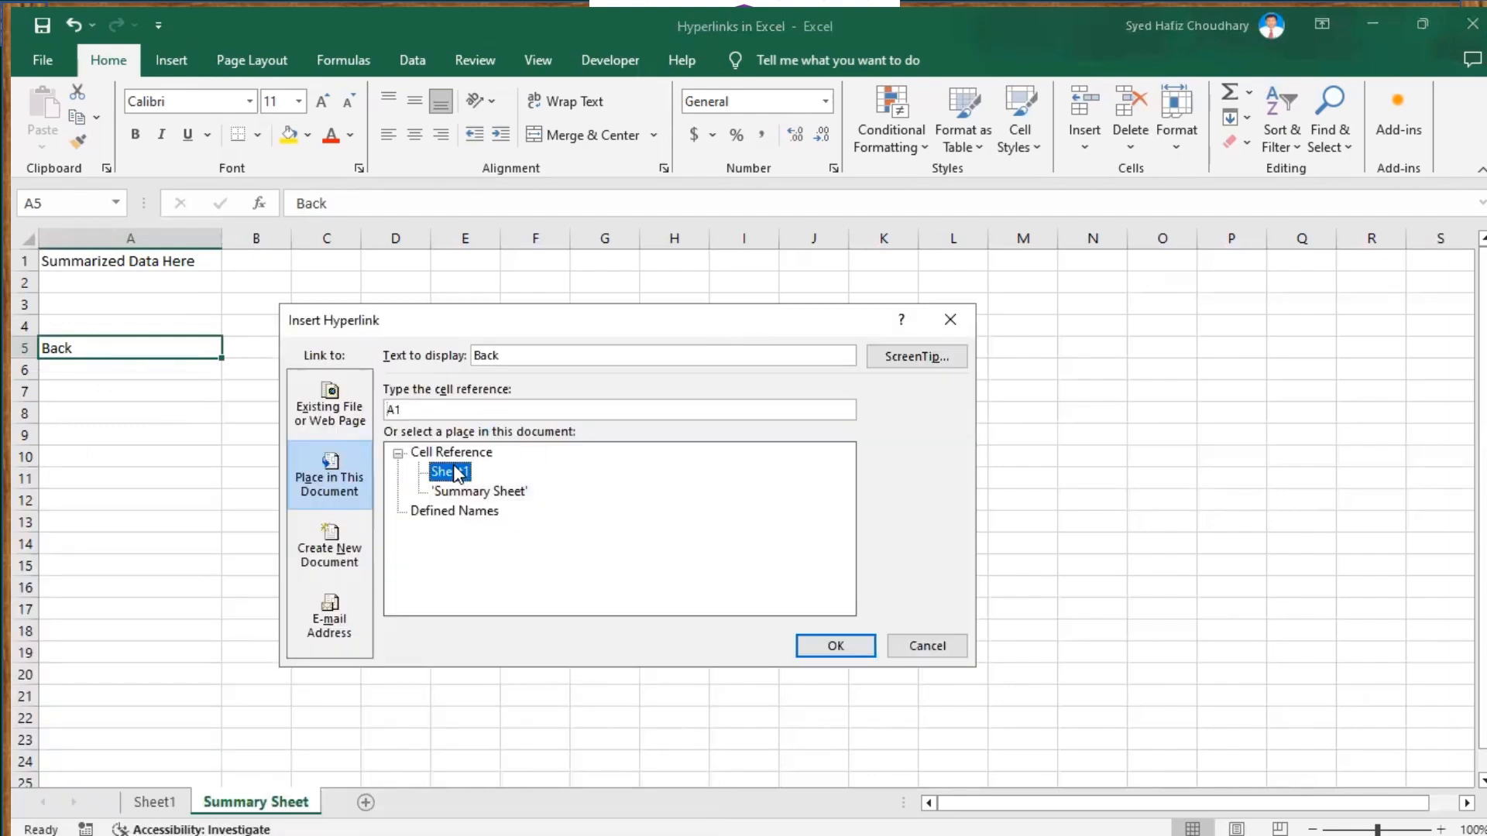
pyautogui.click(840, 646)
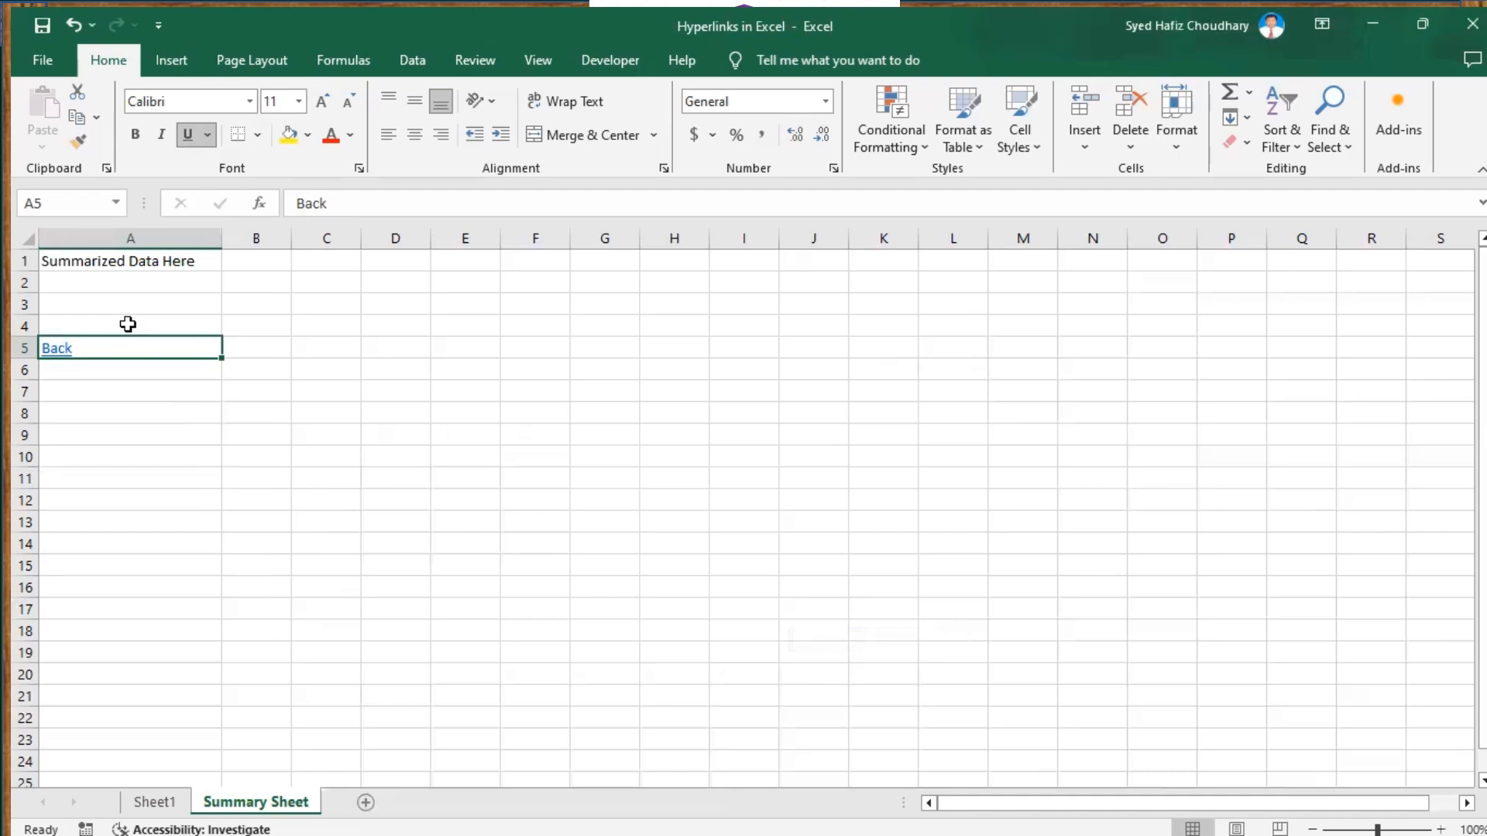
pyautogui.click(54, 355)
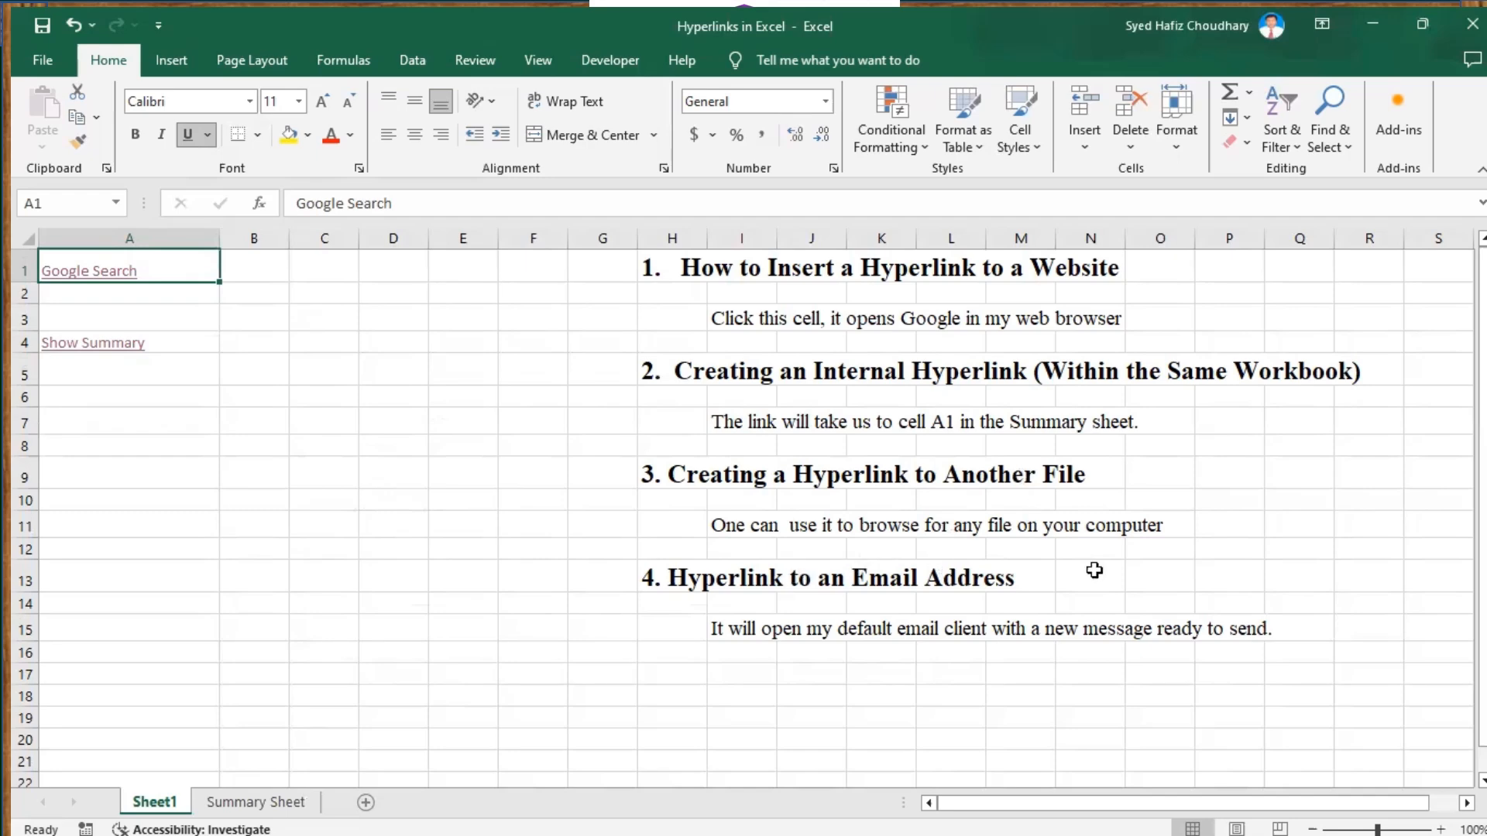
# Start a hyperlink on Sheet1 cell A6 targeting an existing file or web page
pyautogui.click(73, 398)
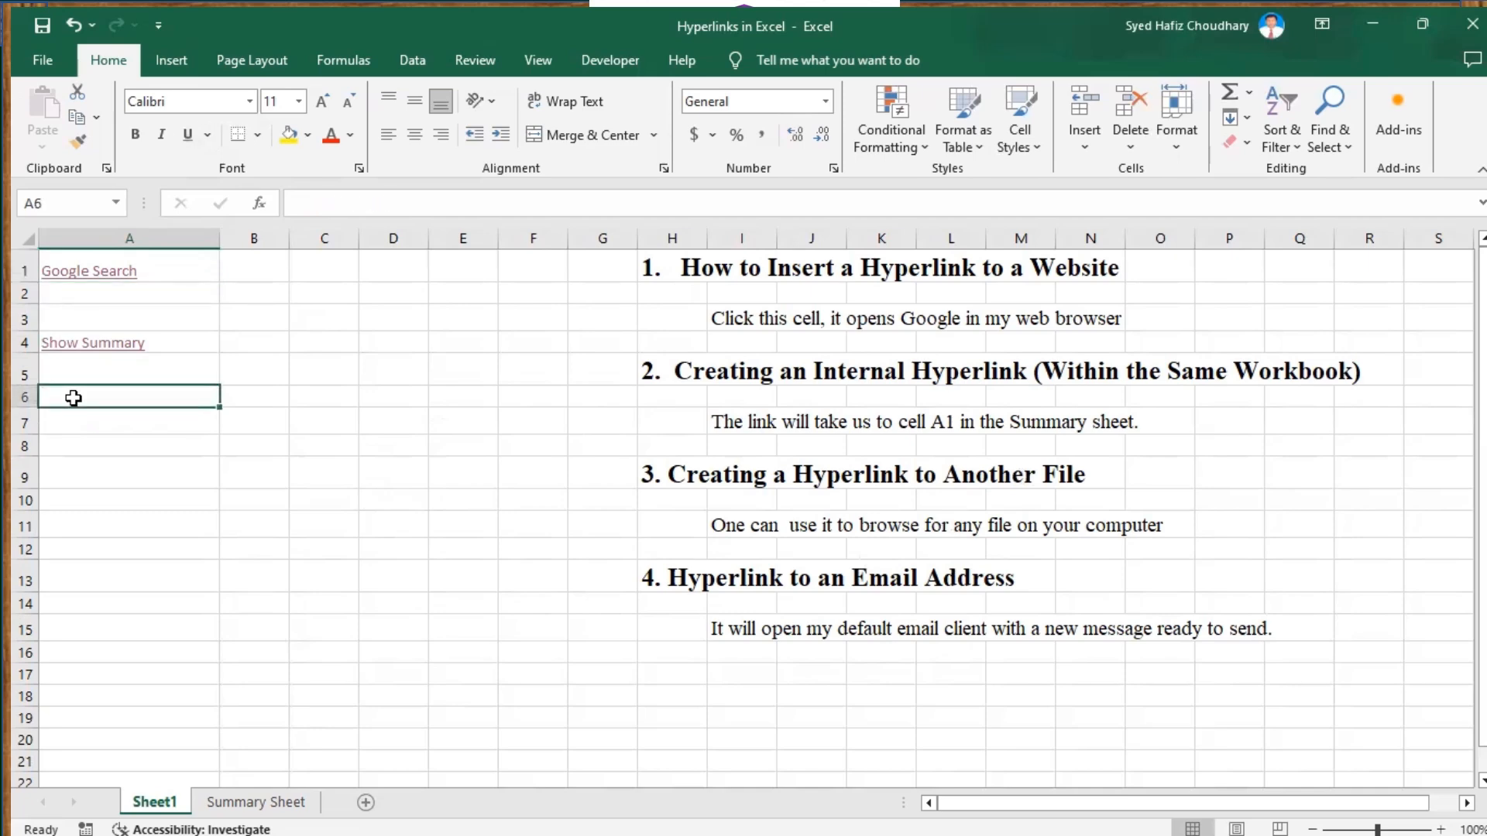
pyautogui.rightClick(74, 399)
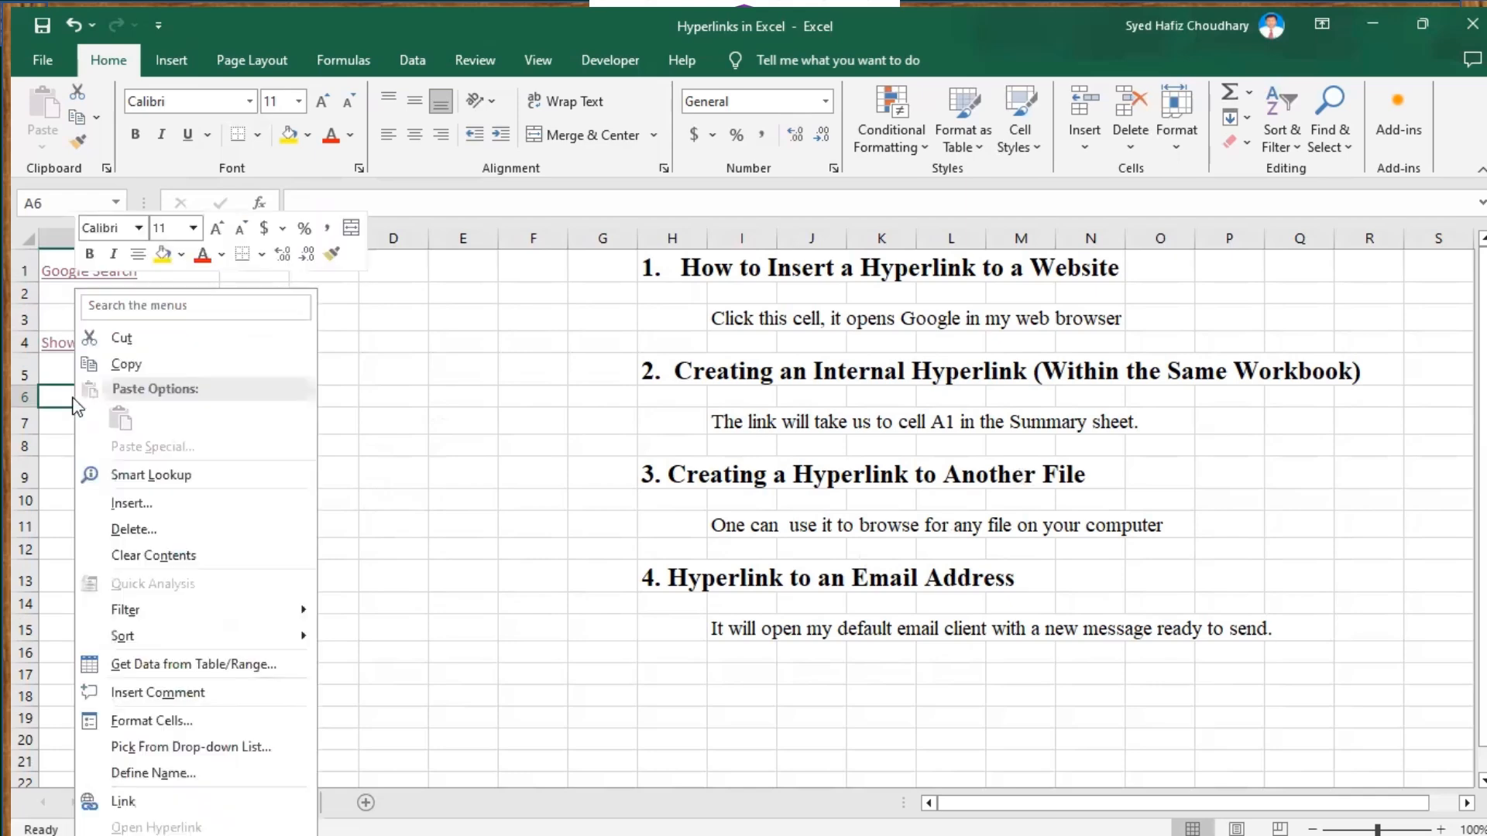
pyautogui.click(122, 803)
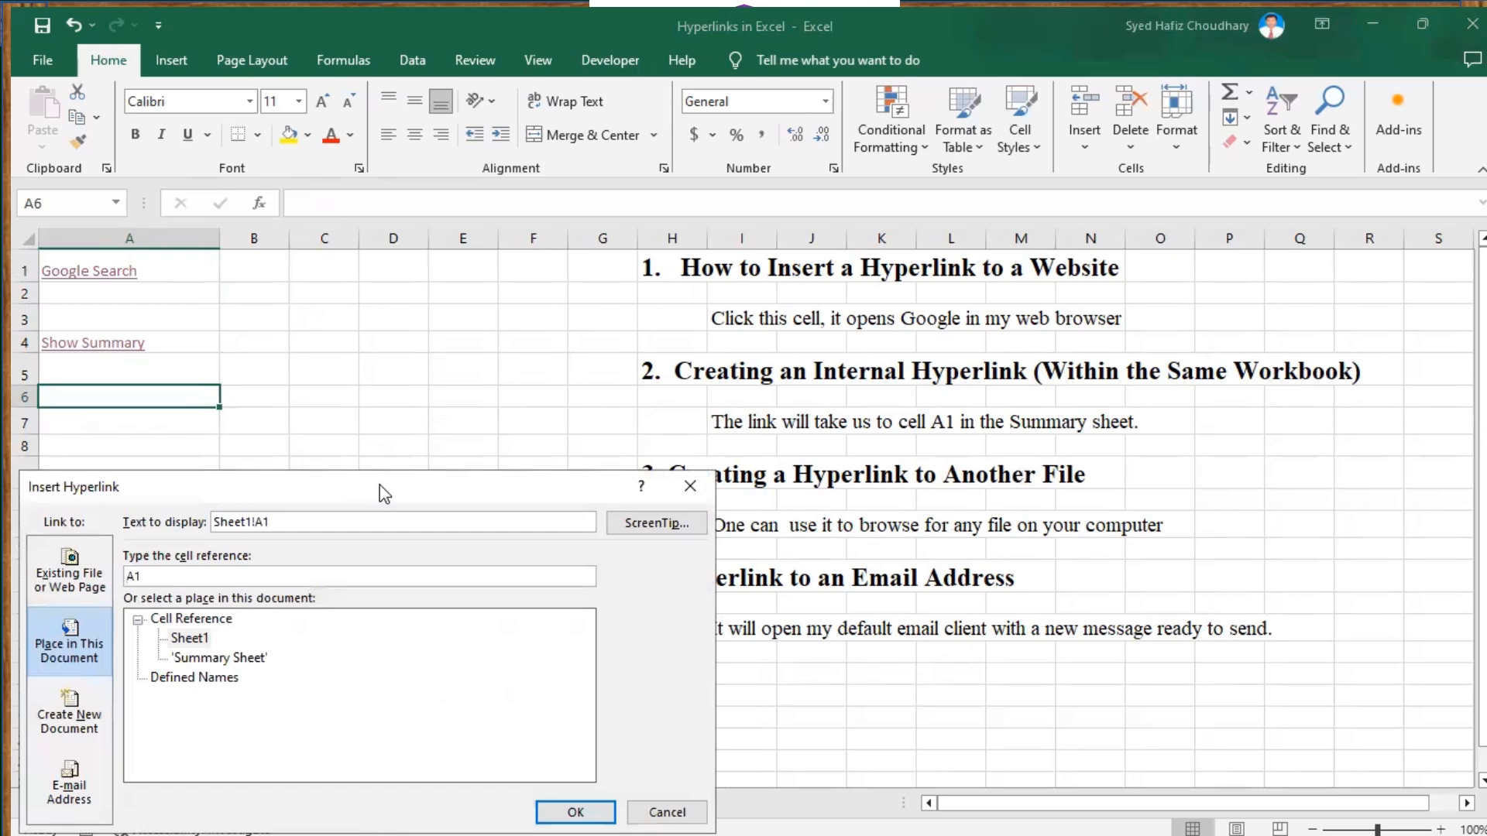
pyautogui.moveTo(385, 493); pyautogui.dragTo(525, 307)
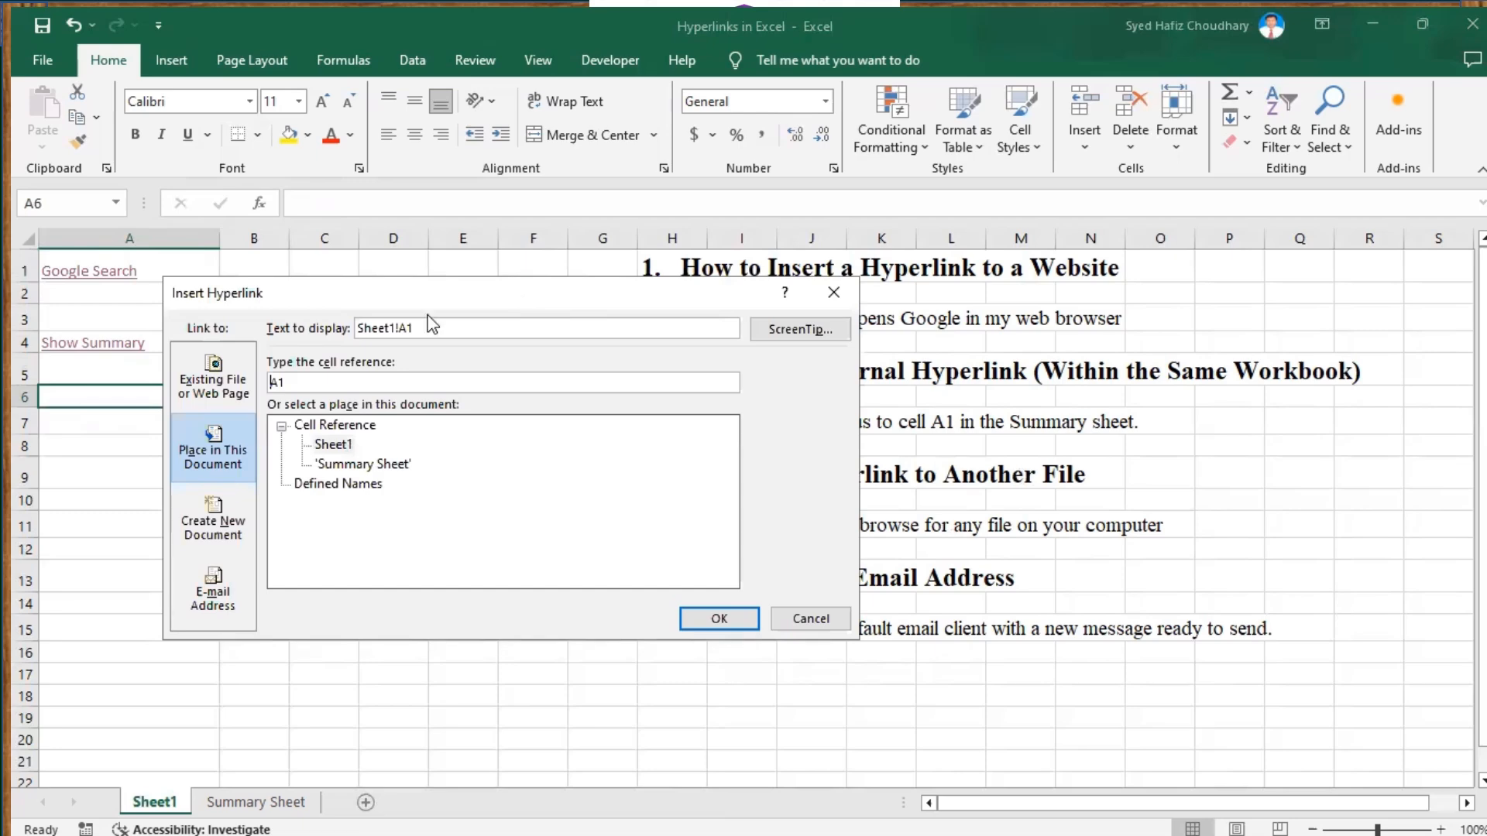
pyautogui.click(223, 387)
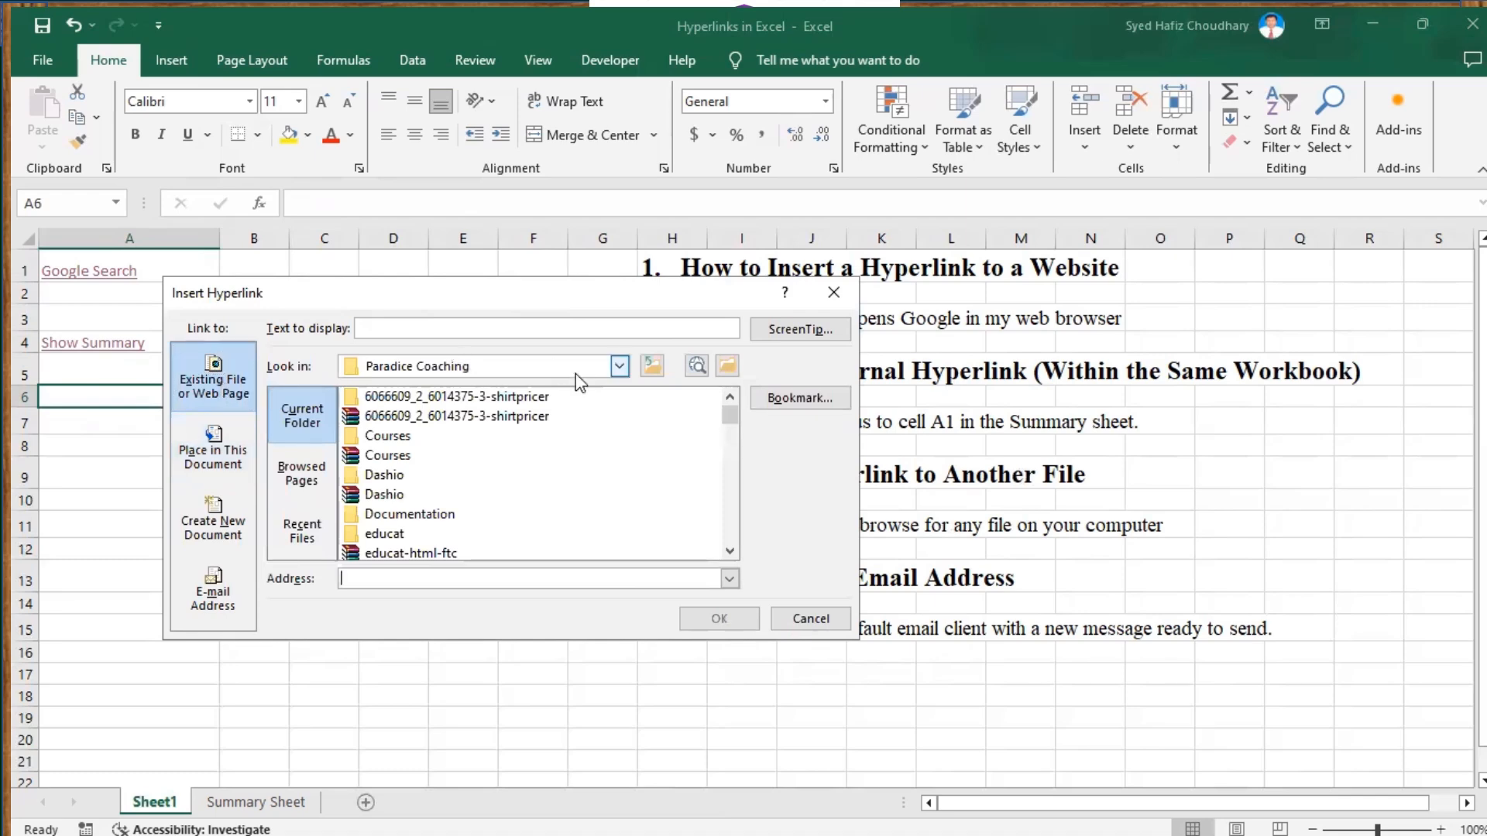
# Scroll the Paradice Coaching file list and select 'Analytical questions.pptx' as A6's link target
pyautogui.click(730, 552)
pyautogui.click(730, 551)
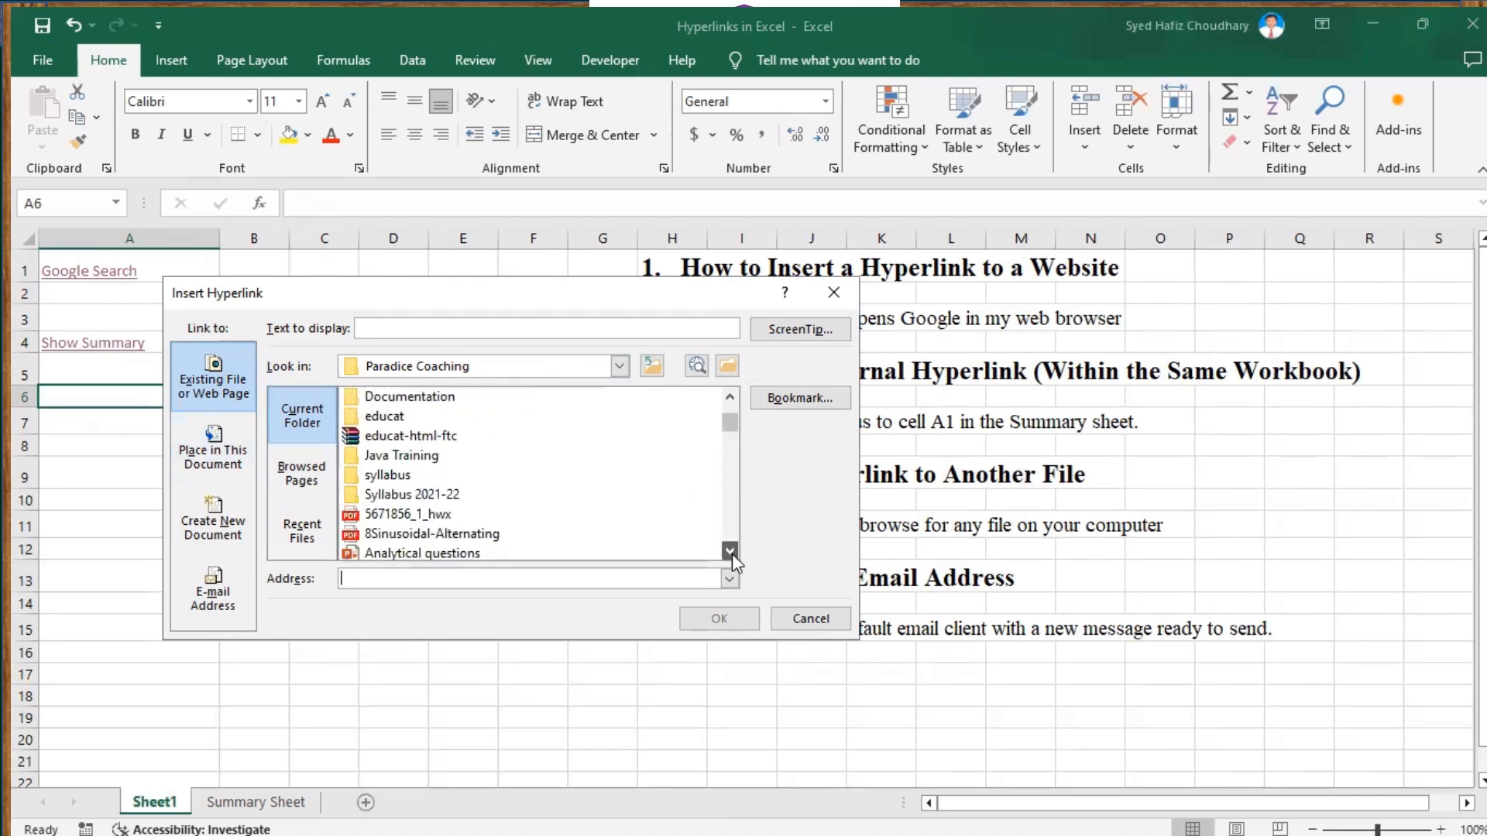
pyautogui.click(730, 551)
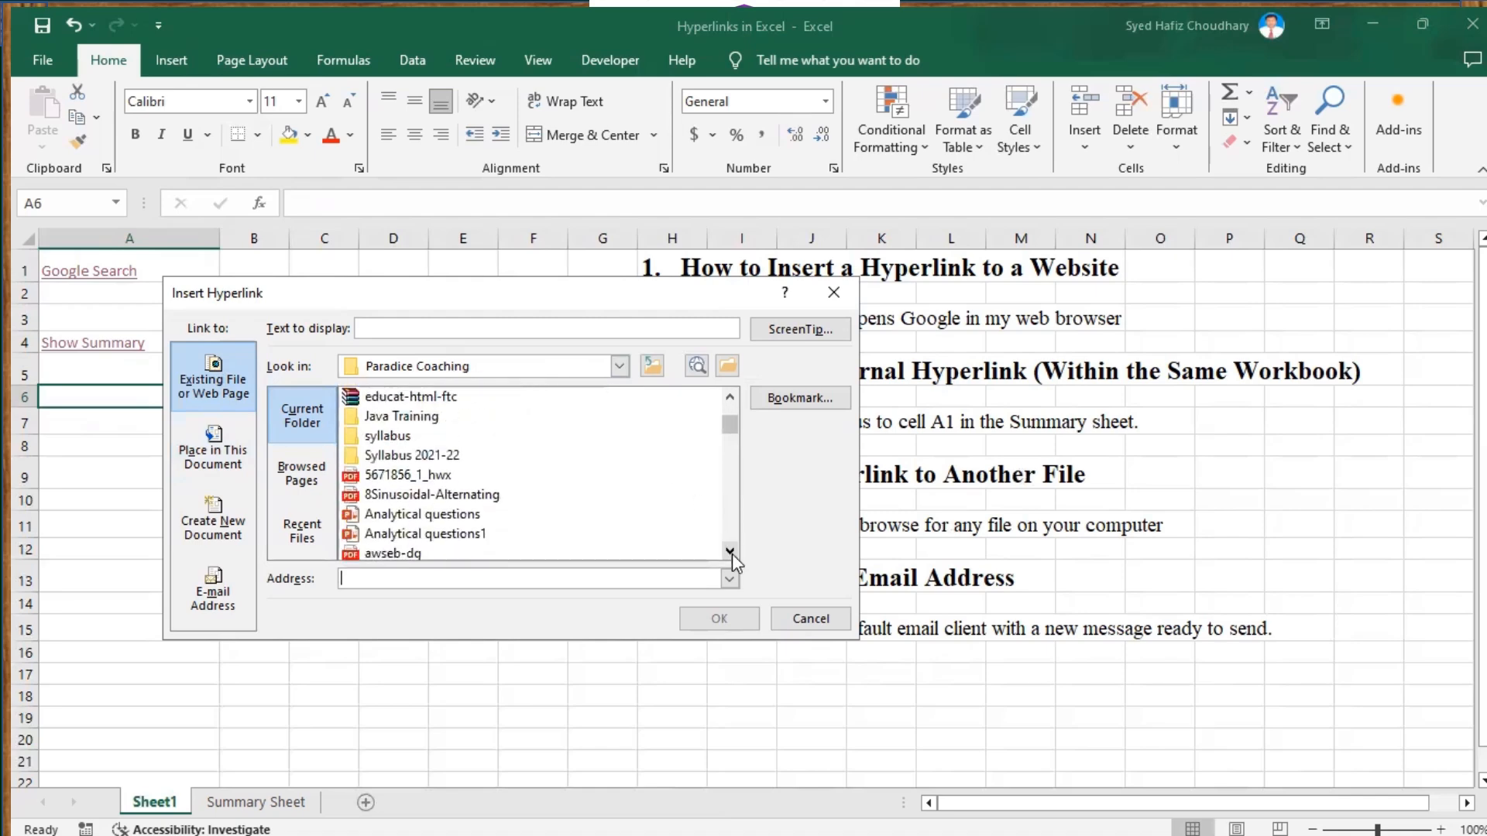
pyautogui.click(731, 551)
pyautogui.click(730, 551)
pyautogui.click(730, 551)
pyautogui.click(730, 552)
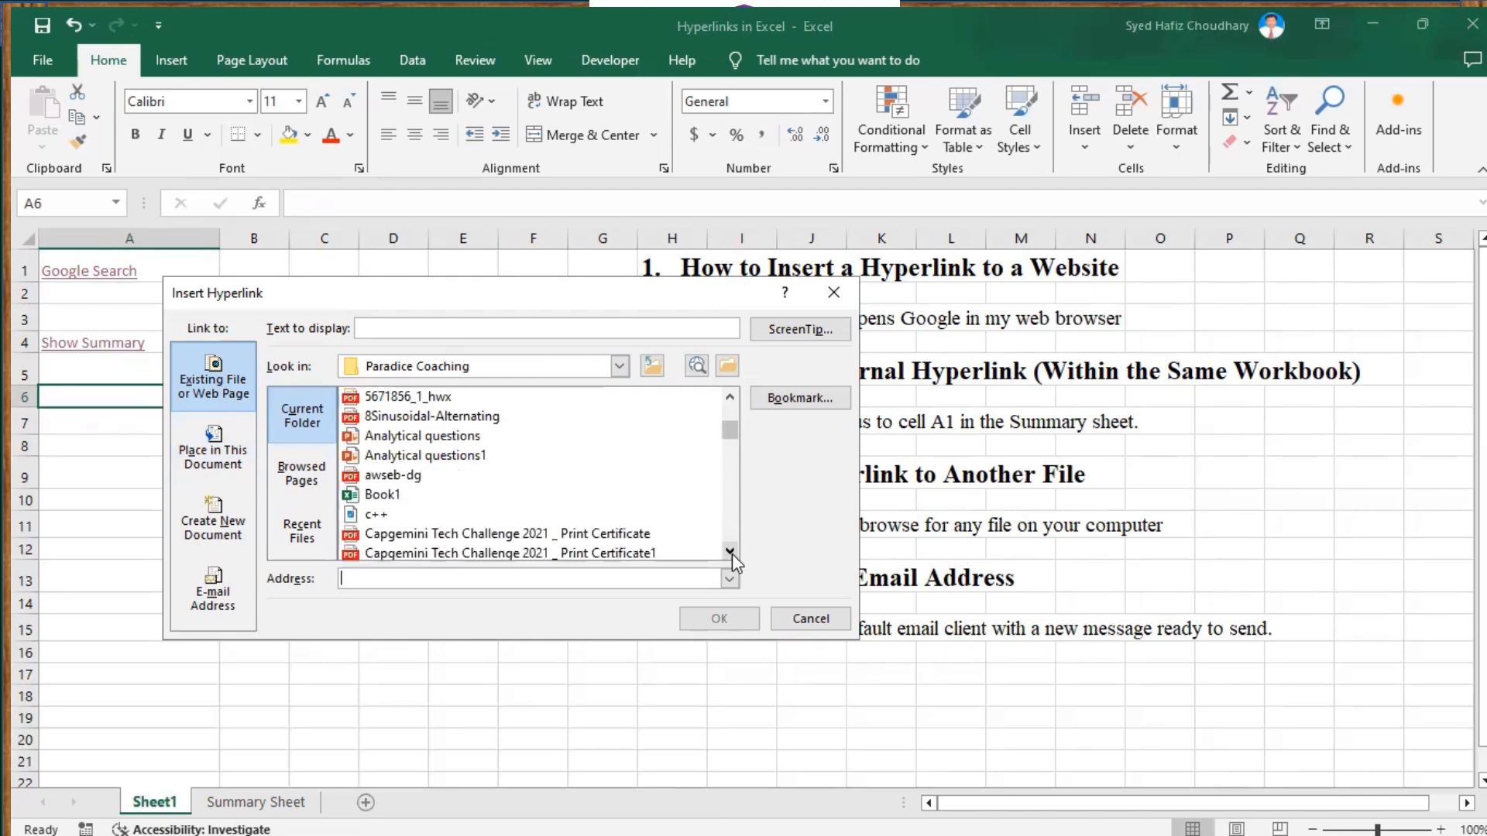
pyautogui.click(730, 551)
pyautogui.click(730, 552)
pyautogui.click(730, 551)
pyautogui.click(730, 551)
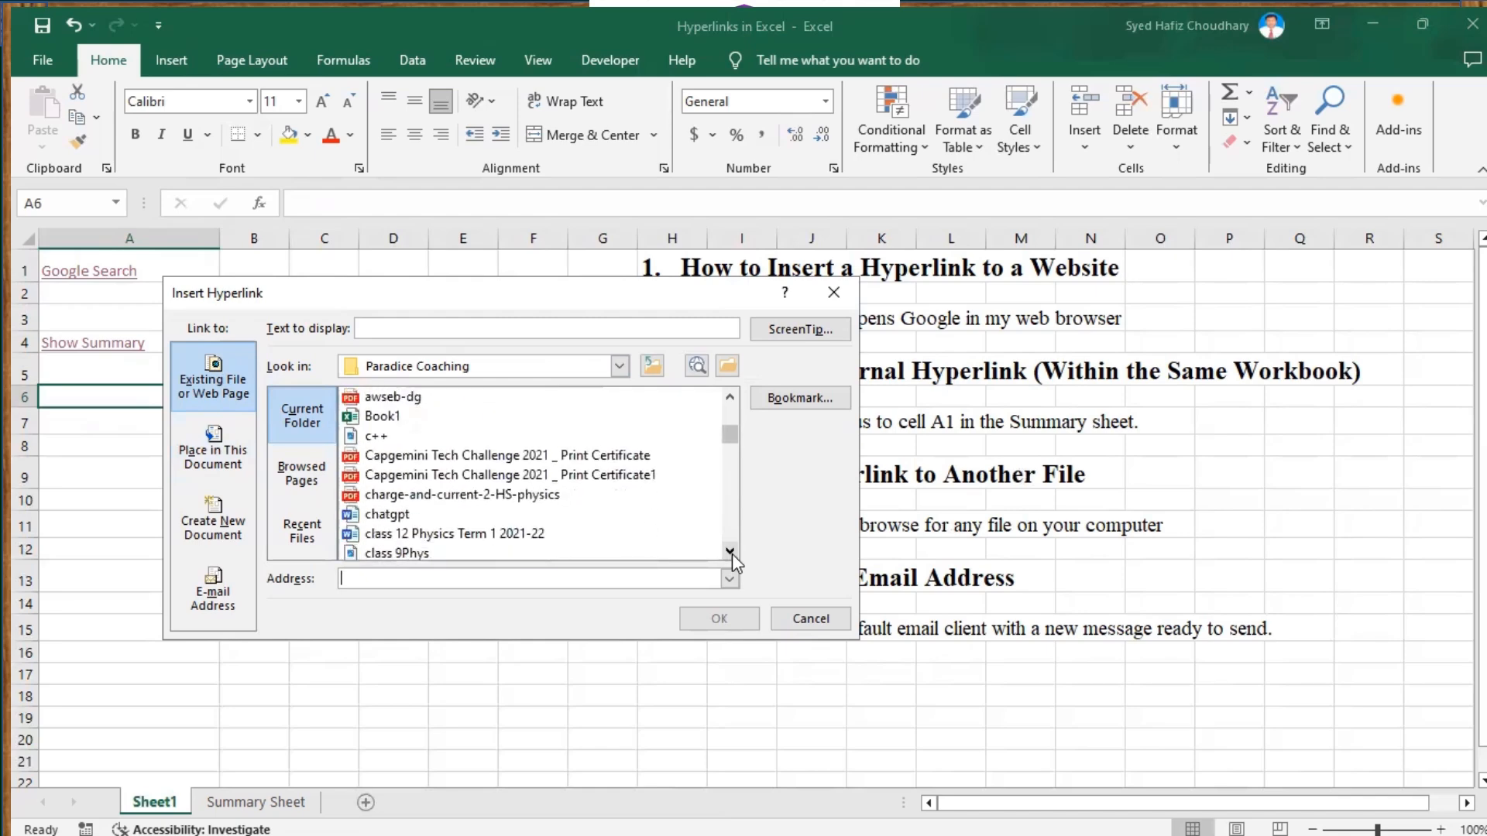
pyautogui.click(730, 398)
pyautogui.click(730, 398)
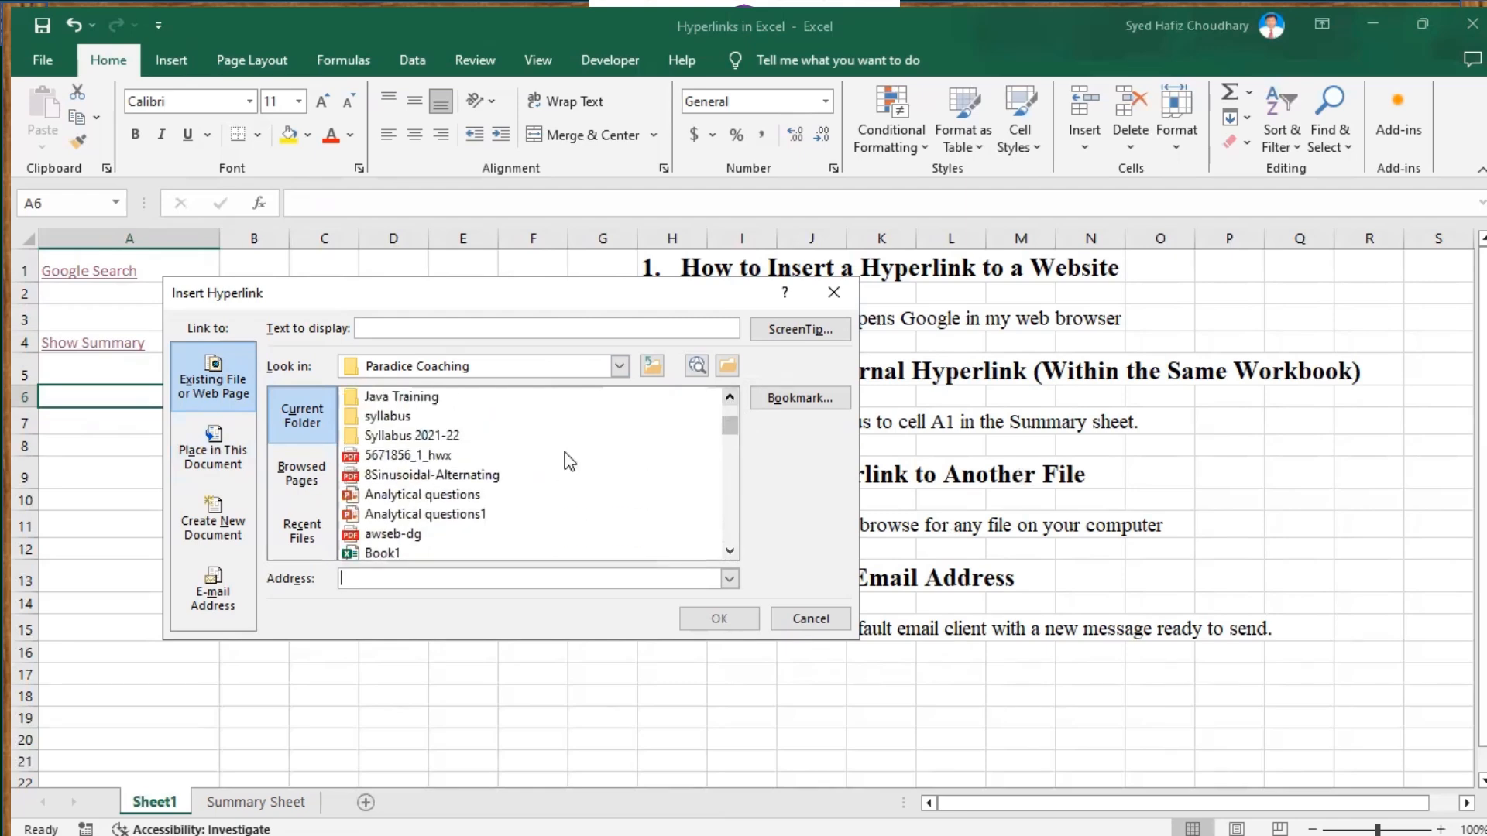
pyautogui.click(400, 500)
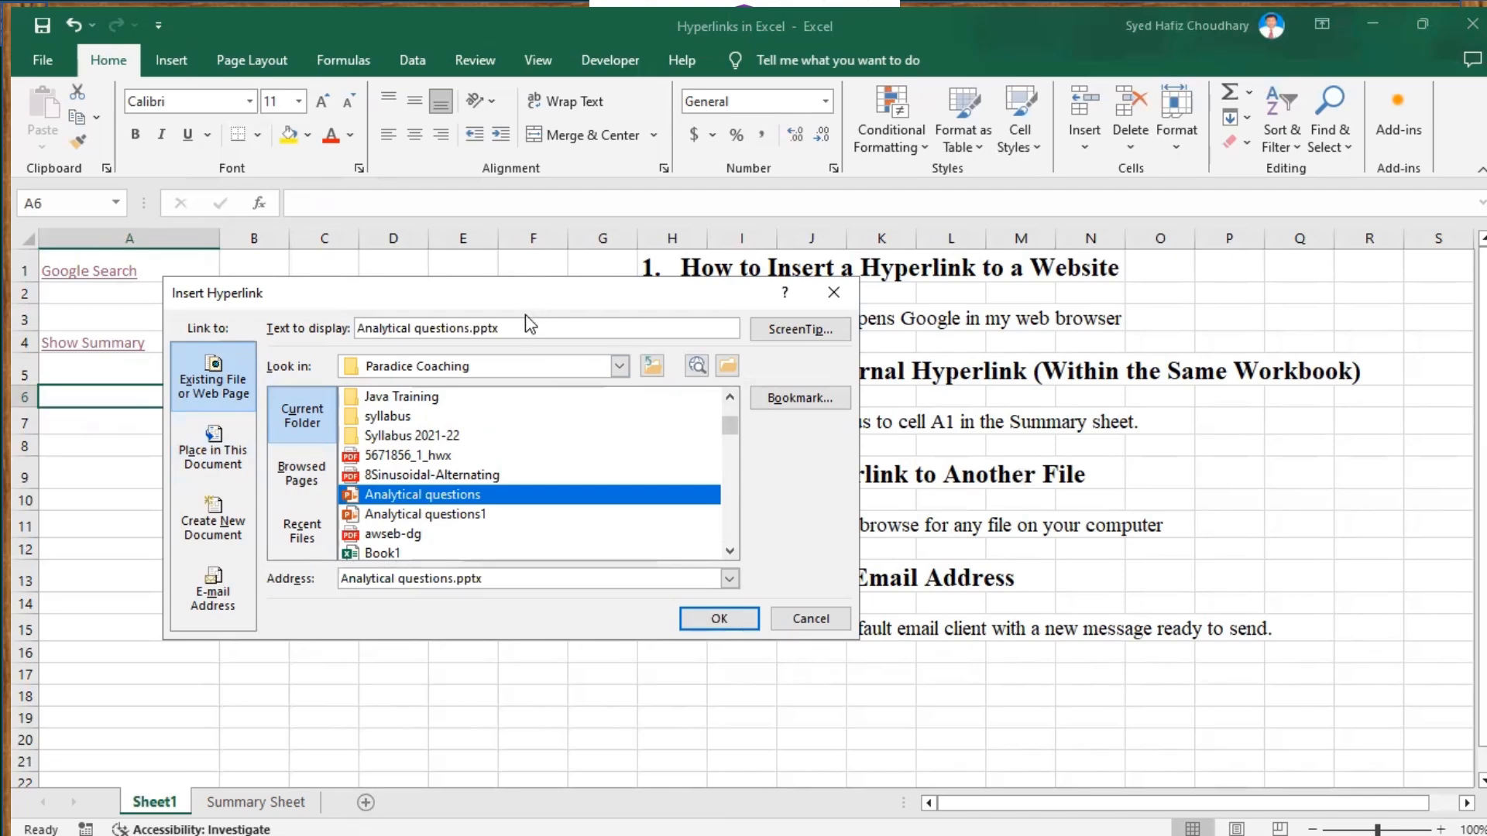
# Edit the link text to 'Analytical Questions', dropping .pptx, and confirm the A6 hyperlink
pyautogui.click(505, 330)
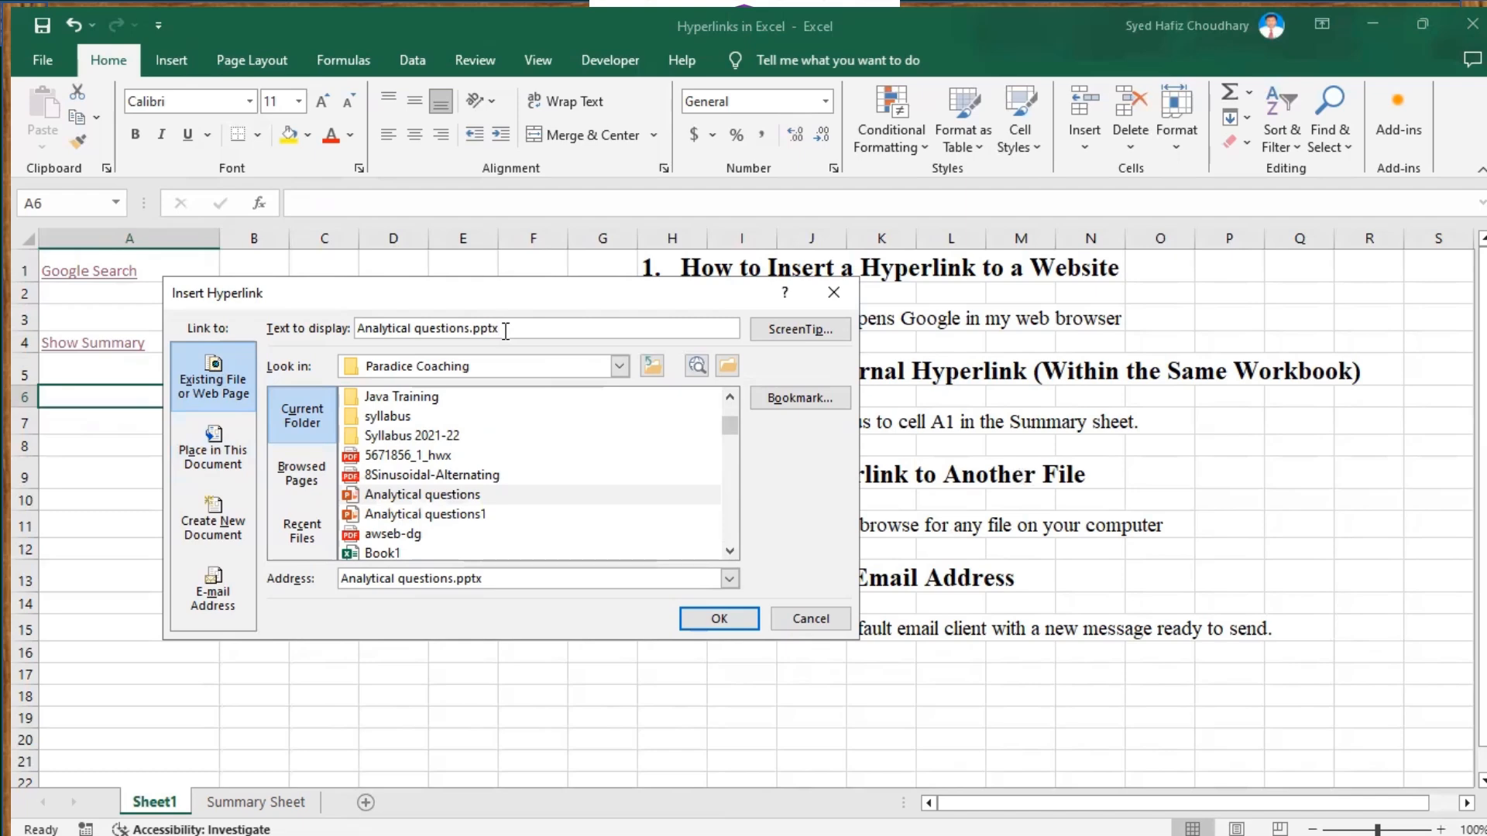
pyautogui.press('BackSpace')
pyautogui.press('BackSpace')
pyautogui.press('BackSpace')
pyautogui.press('BackSpace')
pyautogui.press('BackSpace')
pyautogui.press('BackSpace')
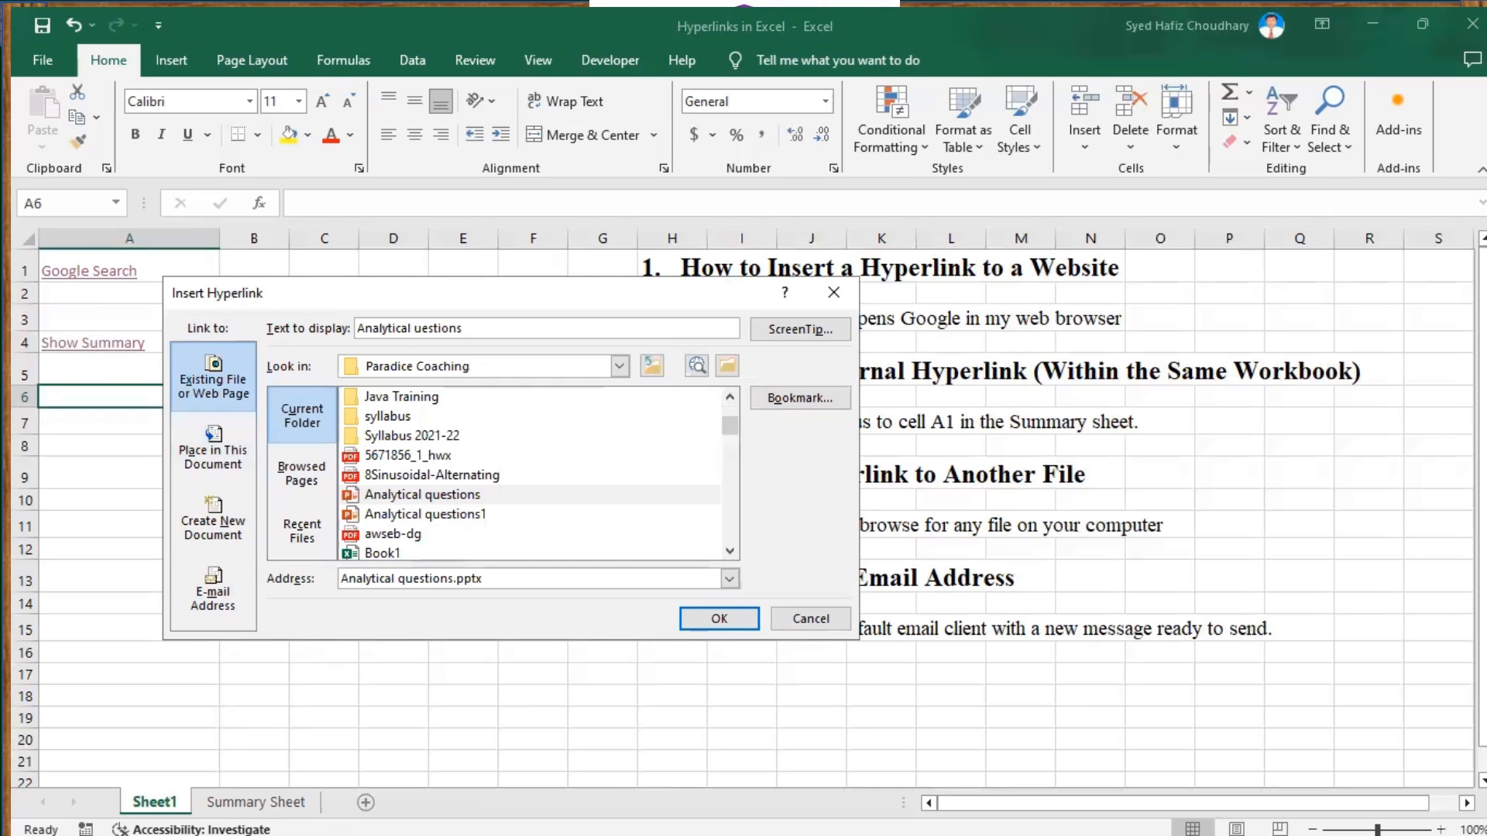
pyautogui.write('Q')
pyautogui.click(719, 620)
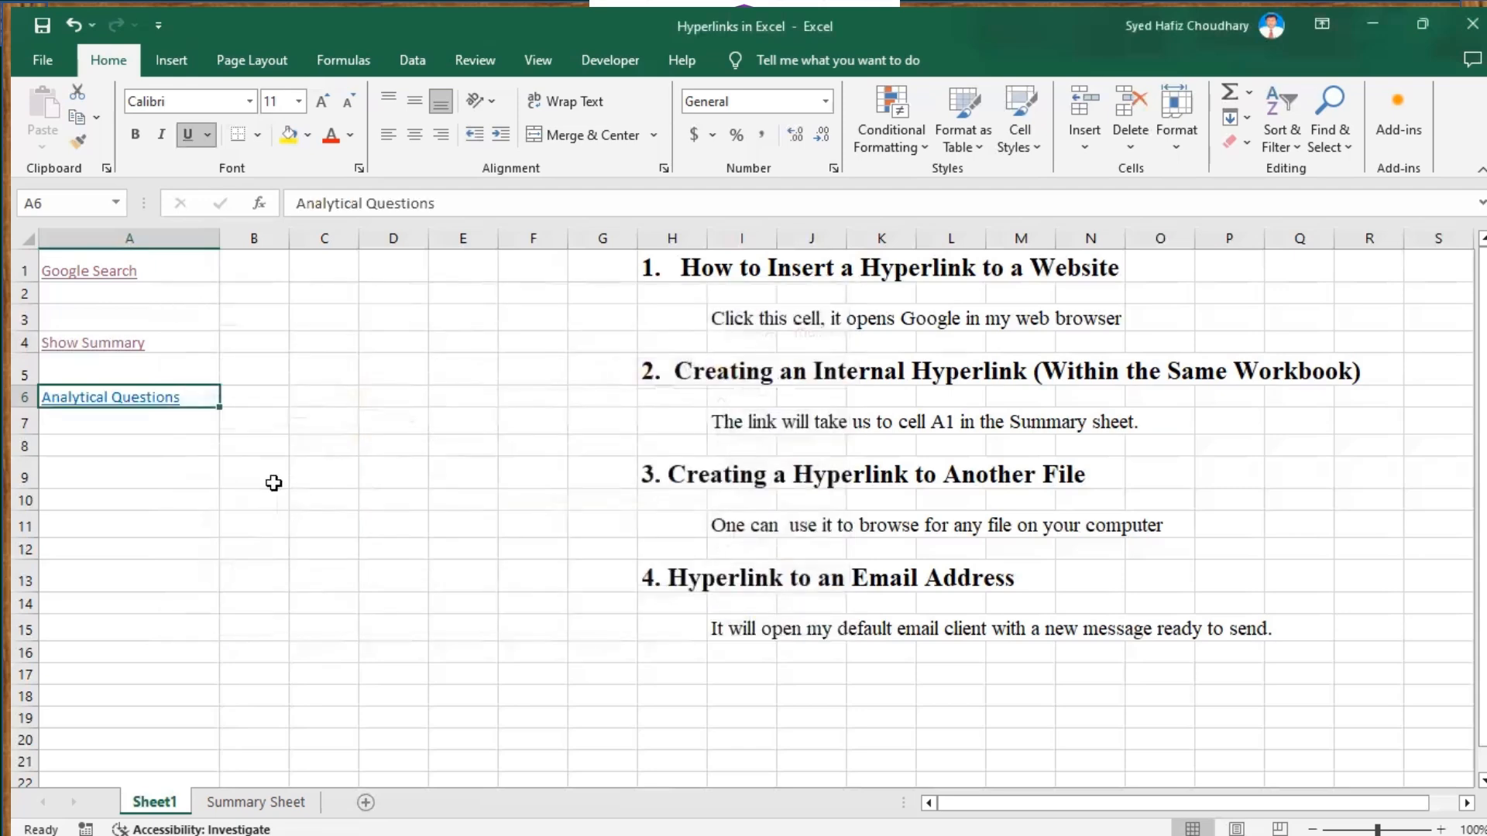
pyautogui.moveTo(138, 410)
pyautogui.click(145, 396)
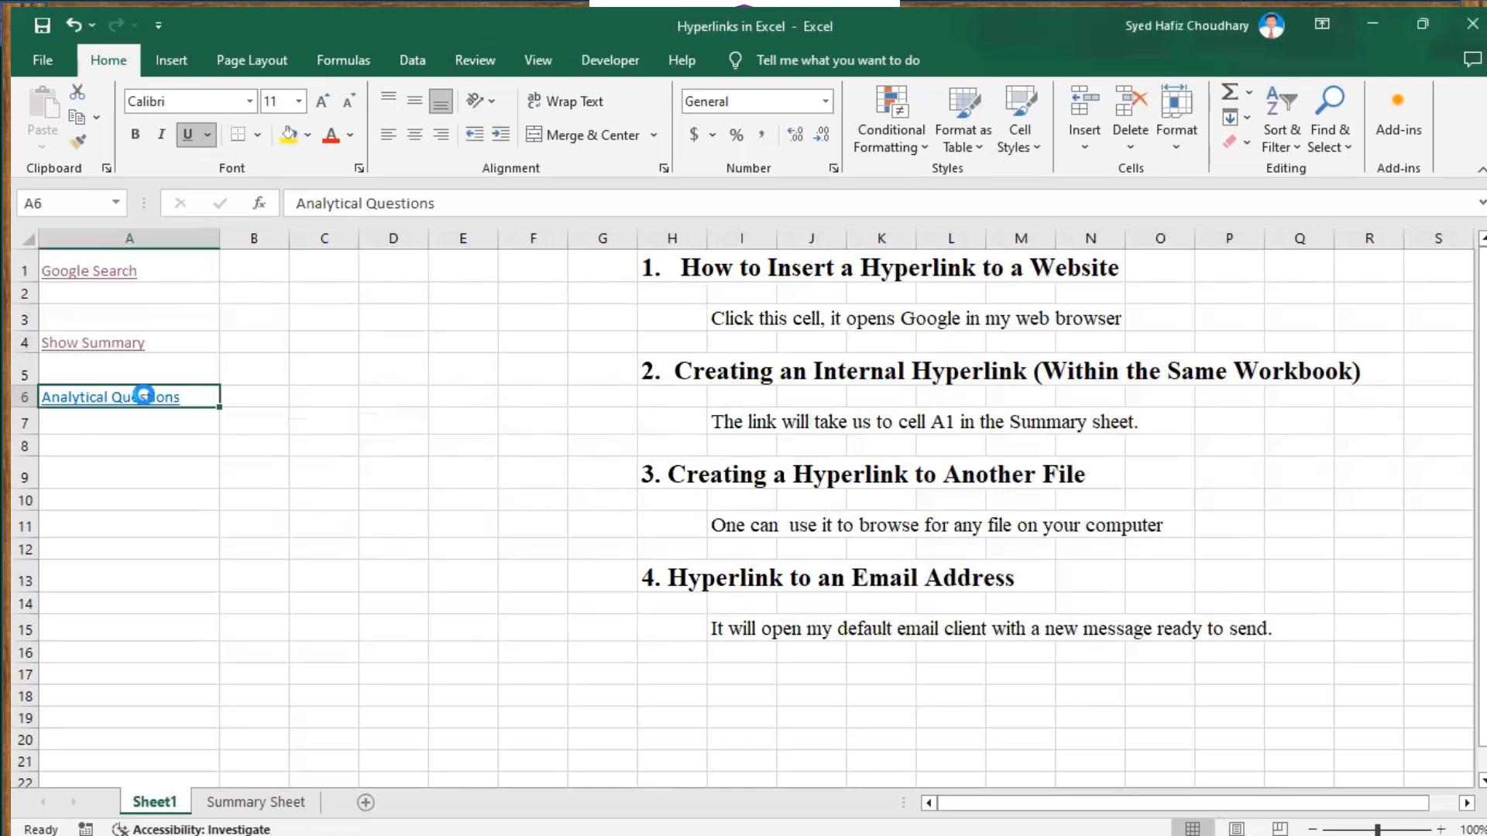
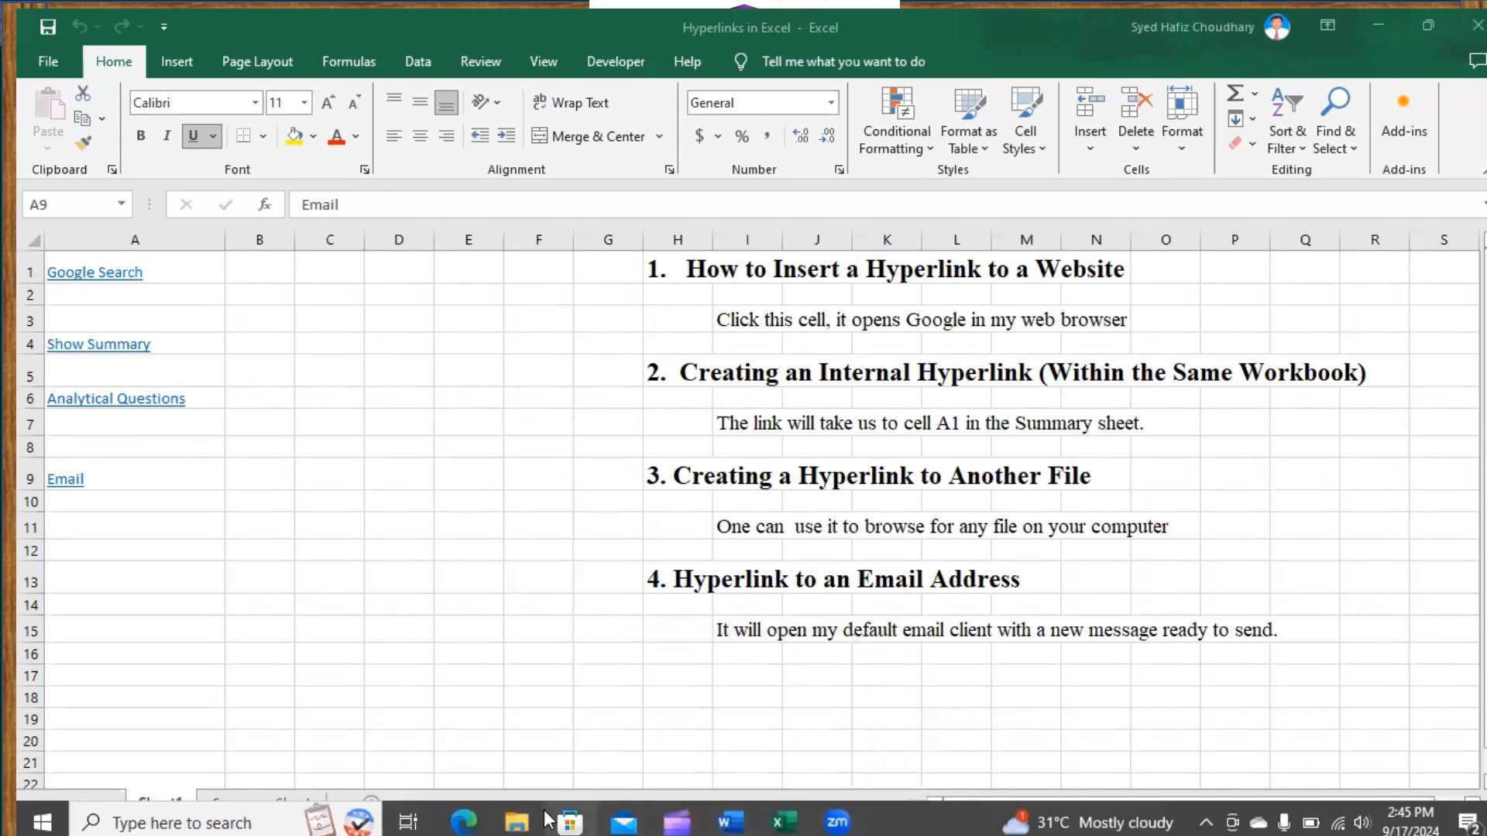
# Leave Sheet1 with its four column-A links: Google Search, Show Summary, Analytical Questions, Email
pyautogui.moveTo(517, 819)
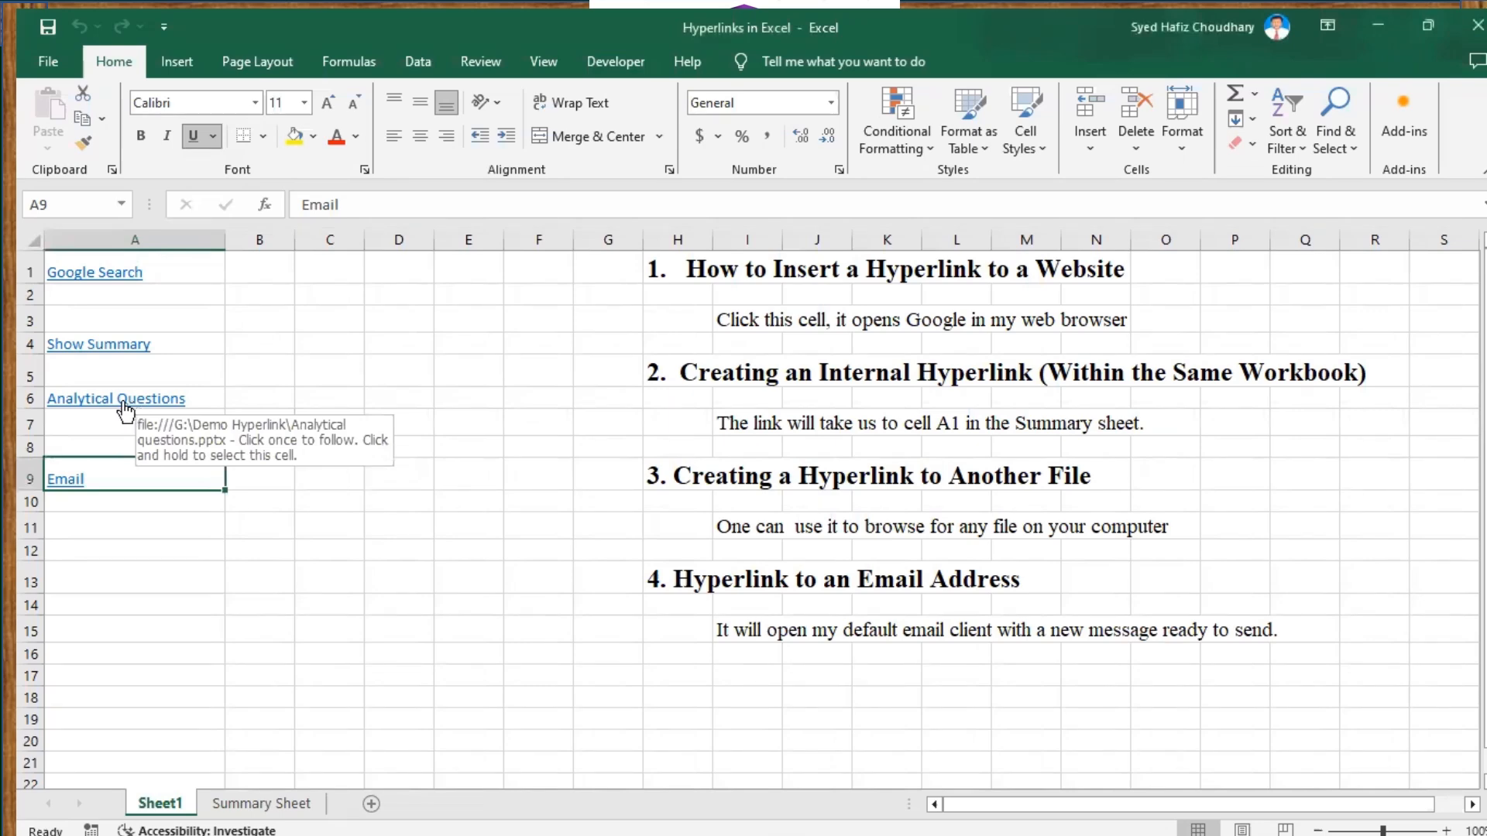
# Open Analytical questions.pptx through the A6 link, then minimize and restore PowerPoint
pyautogui.click(113, 398)
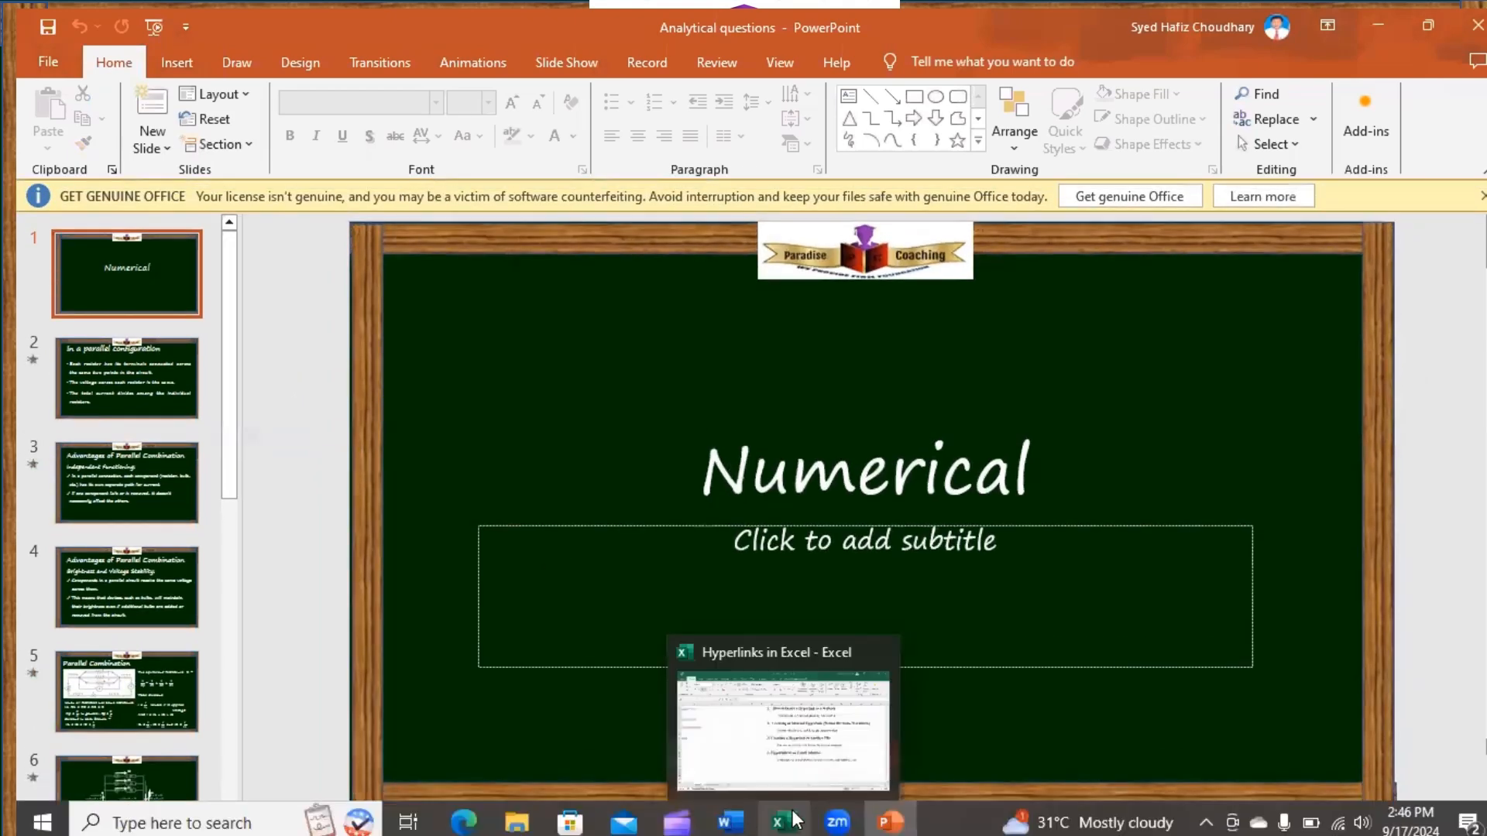
pyautogui.click(891, 819)
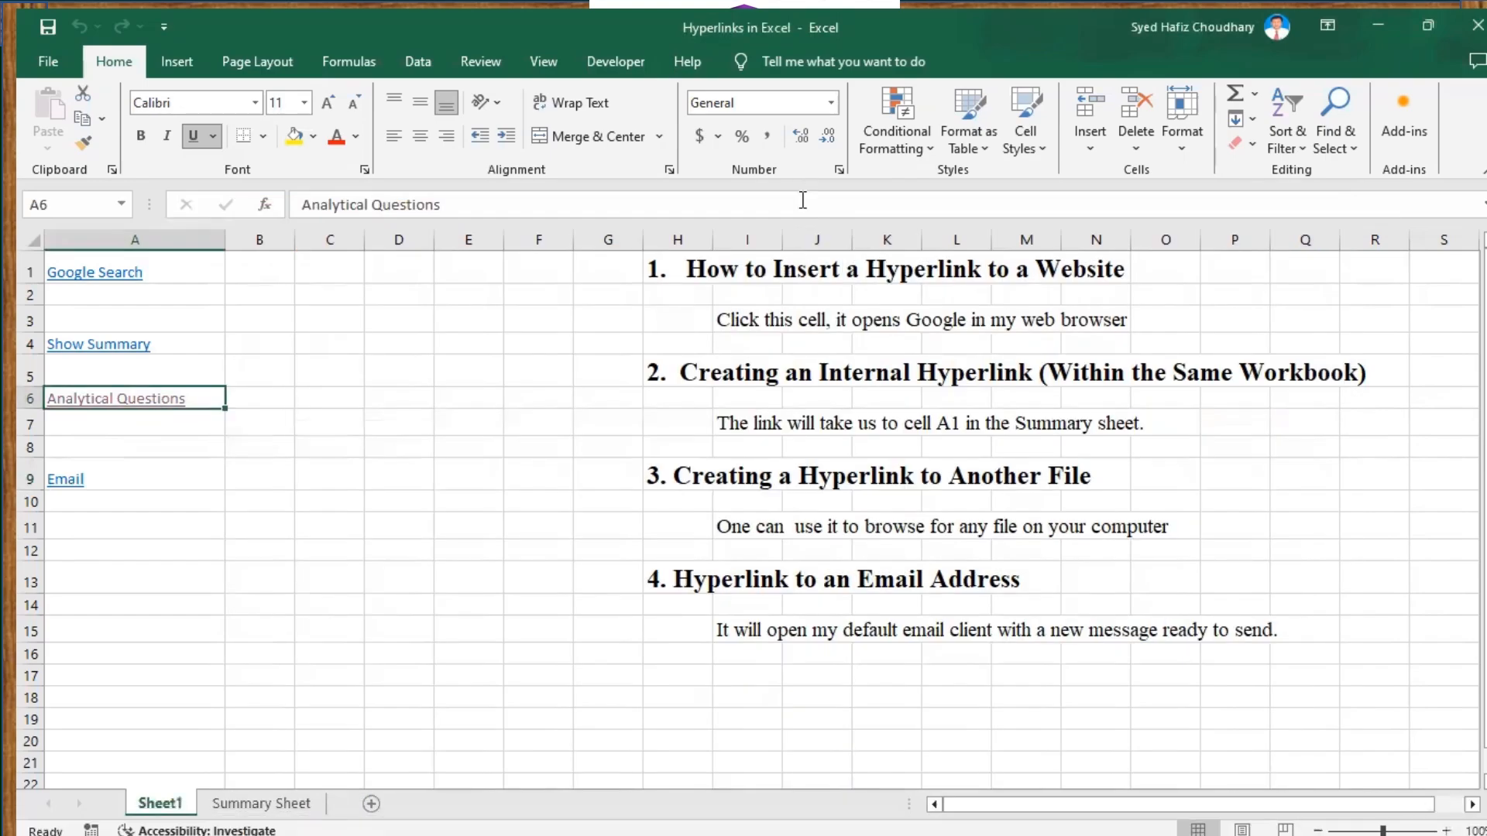
pyautogui.click(889, 820)
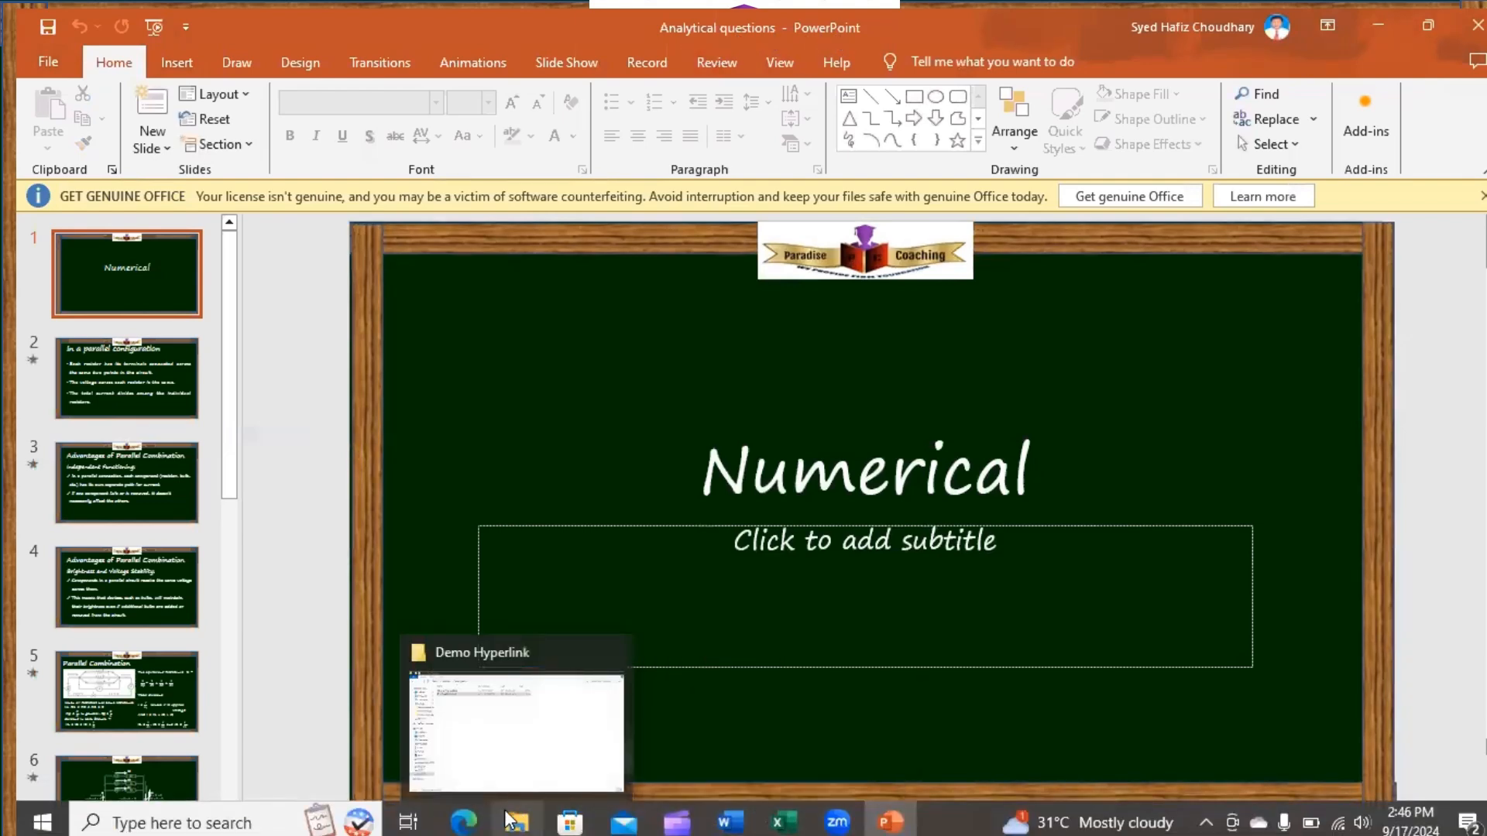
# Close the Hyperlinks in Excel workbook, leaving the Demo Hyperlink folder in view
pyautogui.click(516, 819)
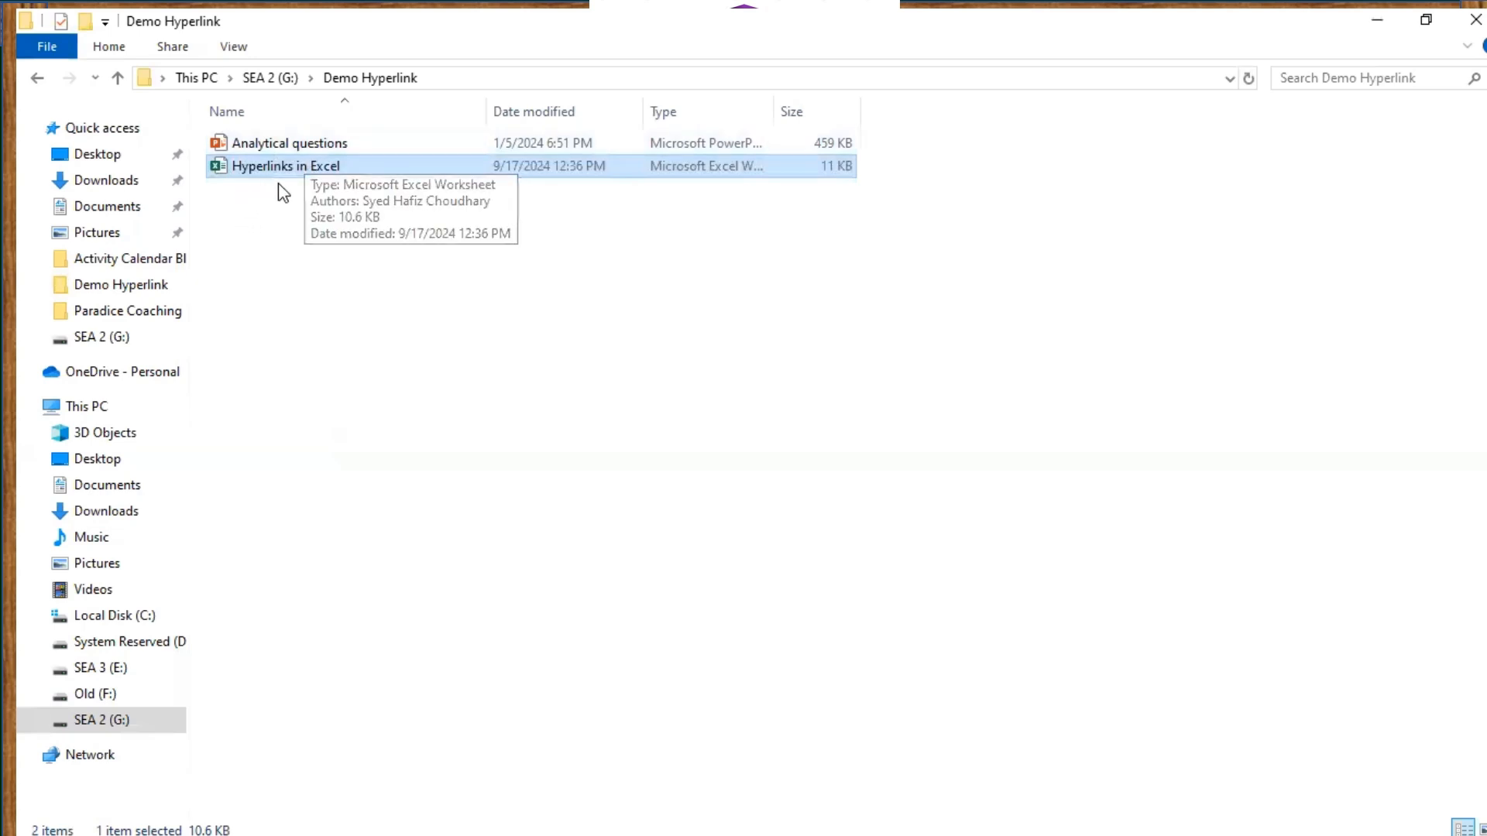
pyautogui.moveTo(920, 819)
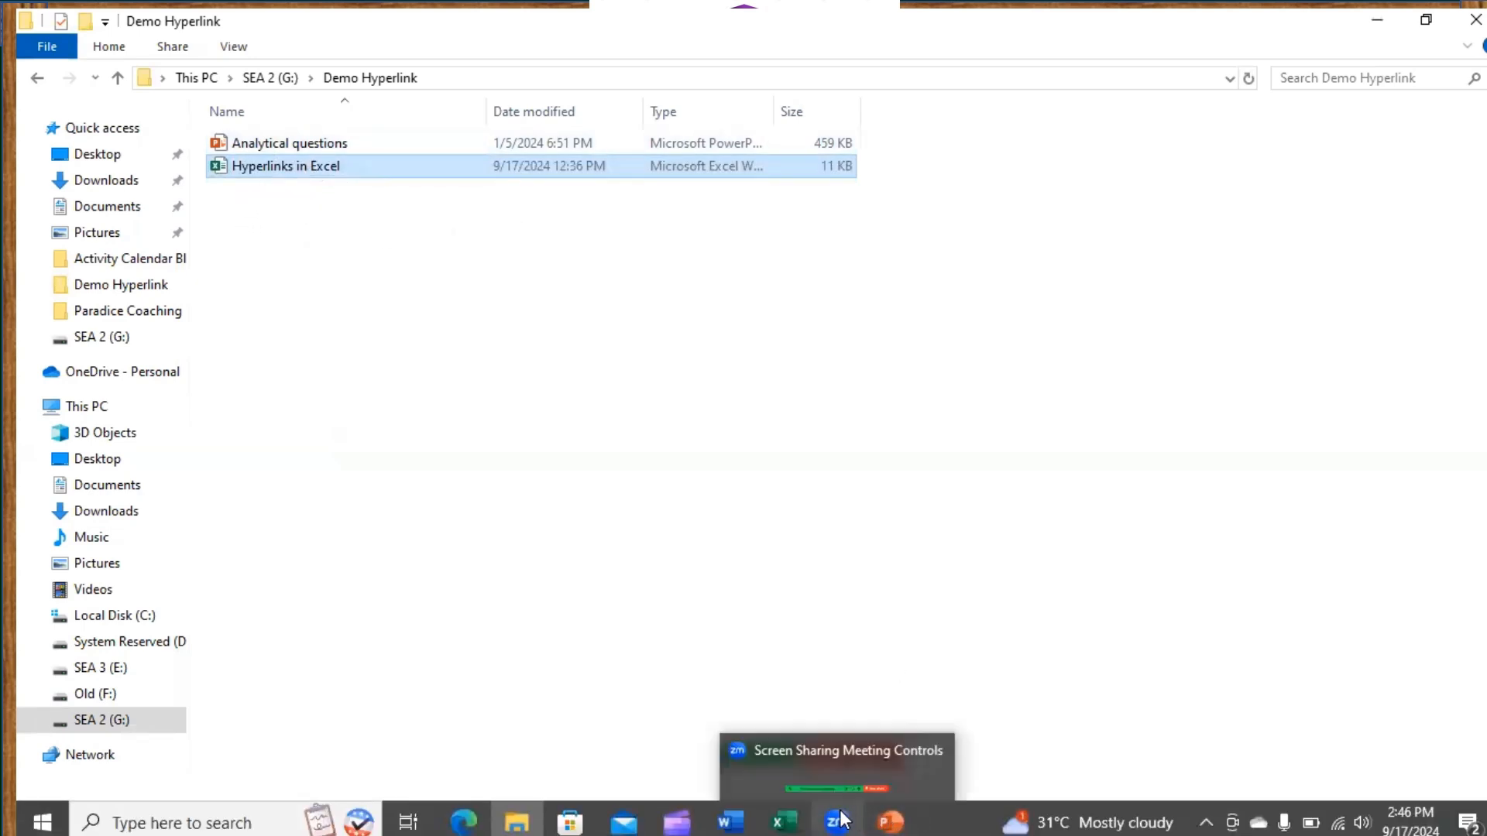
pyautogui.click(784, 820)
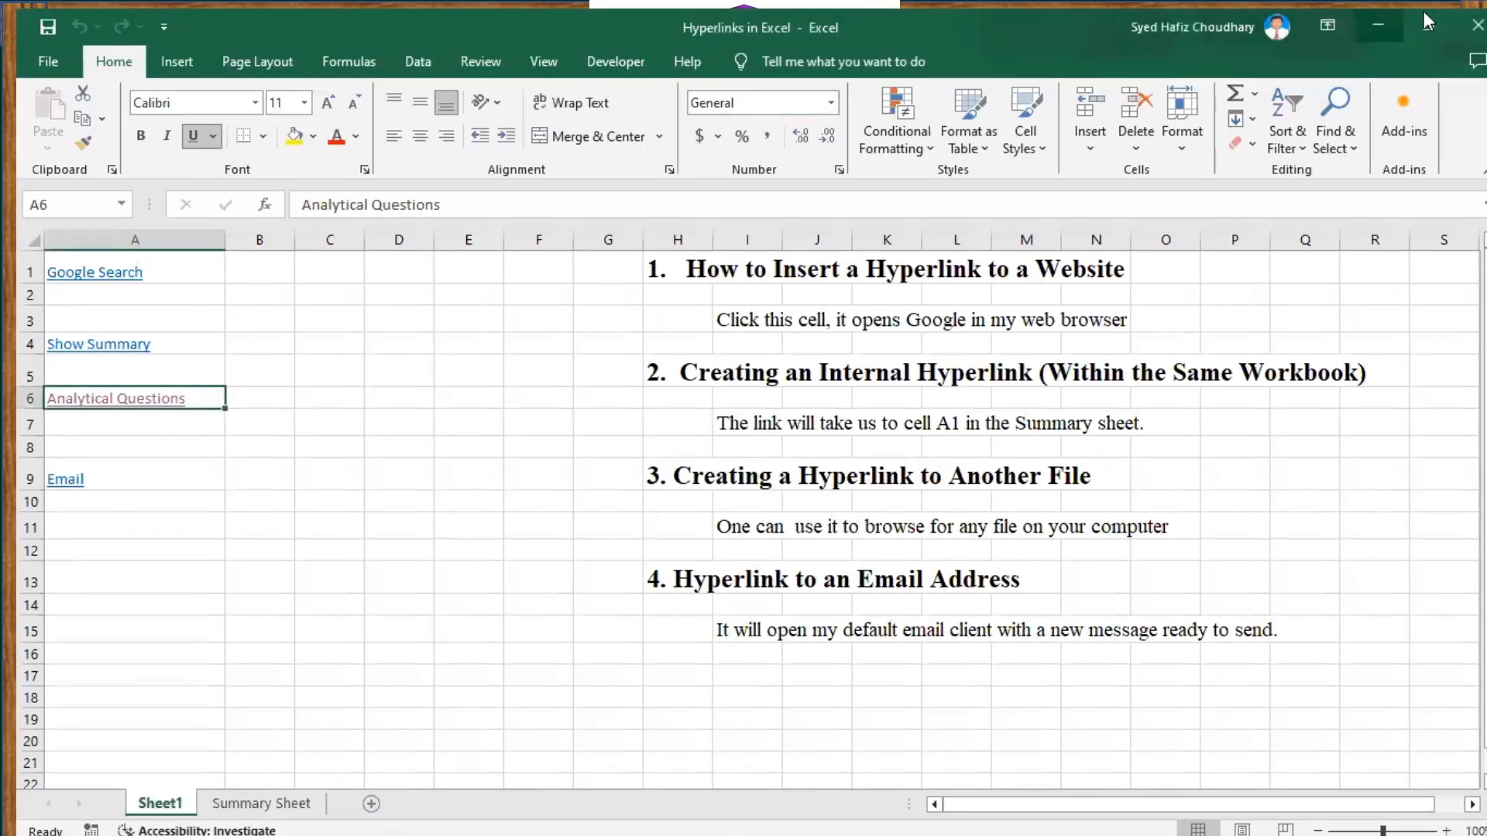
pyautogui.click(1473, 25)
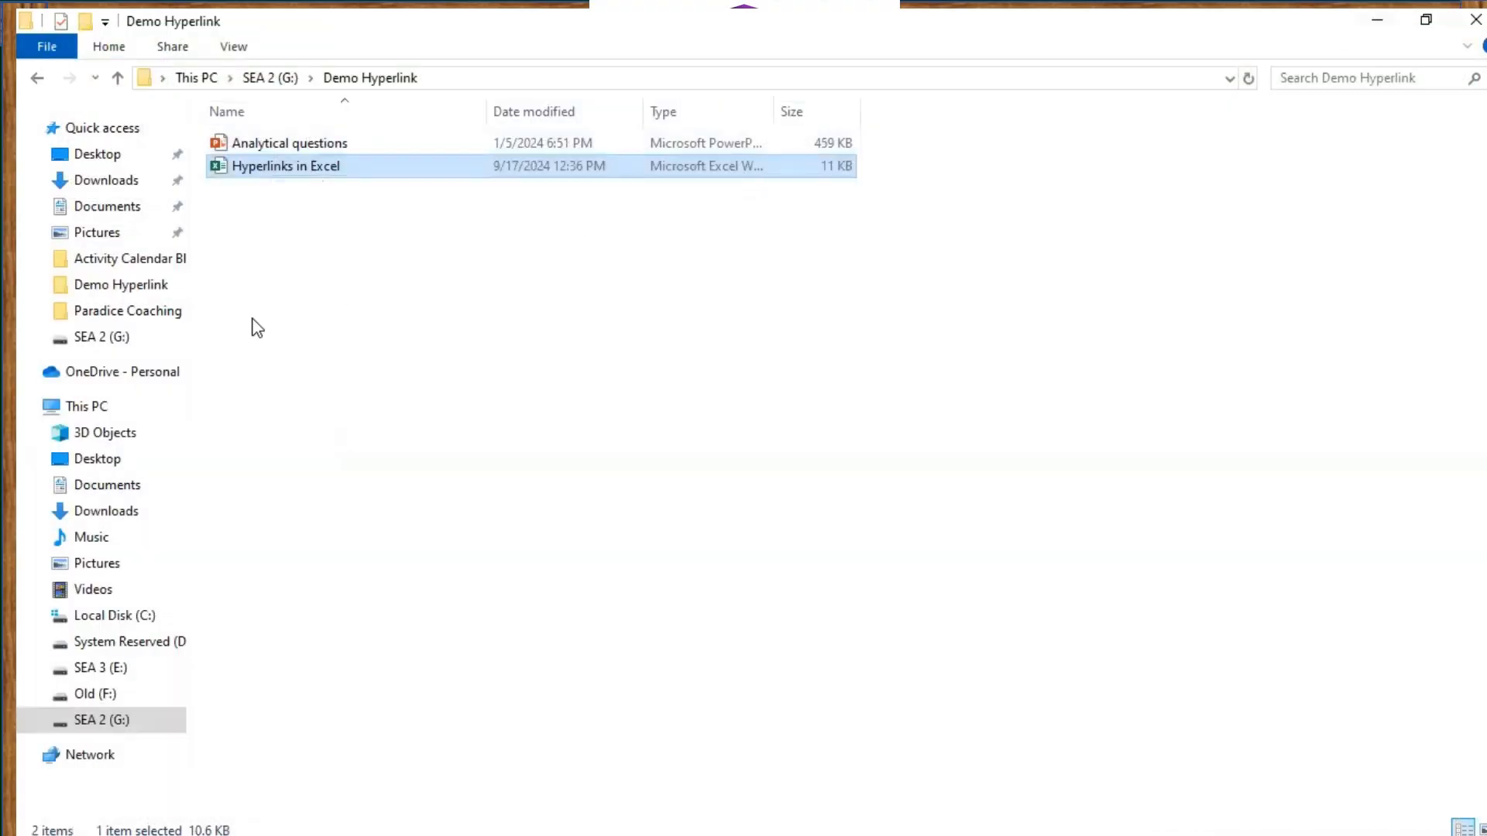
# Cut Analytical questions and Hyperlinks in Excel and paste them into SEA 2 (G:) > DTest
pyautogui.click(277, 143)
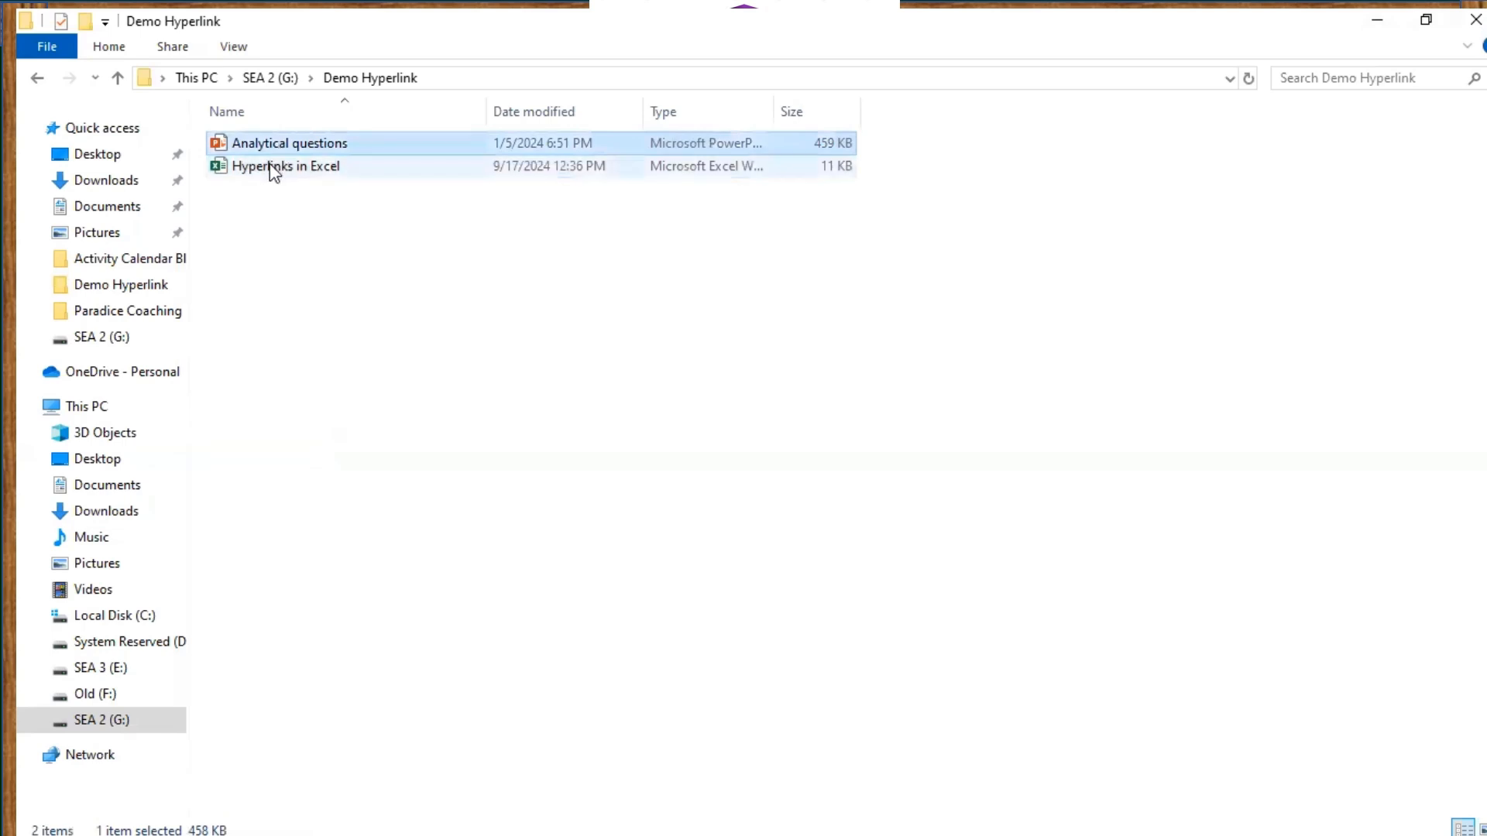
pyautogui.keyDown('ctrl'); pyautogui.click(273, 168); pyautogui.keyUp('ctrl')
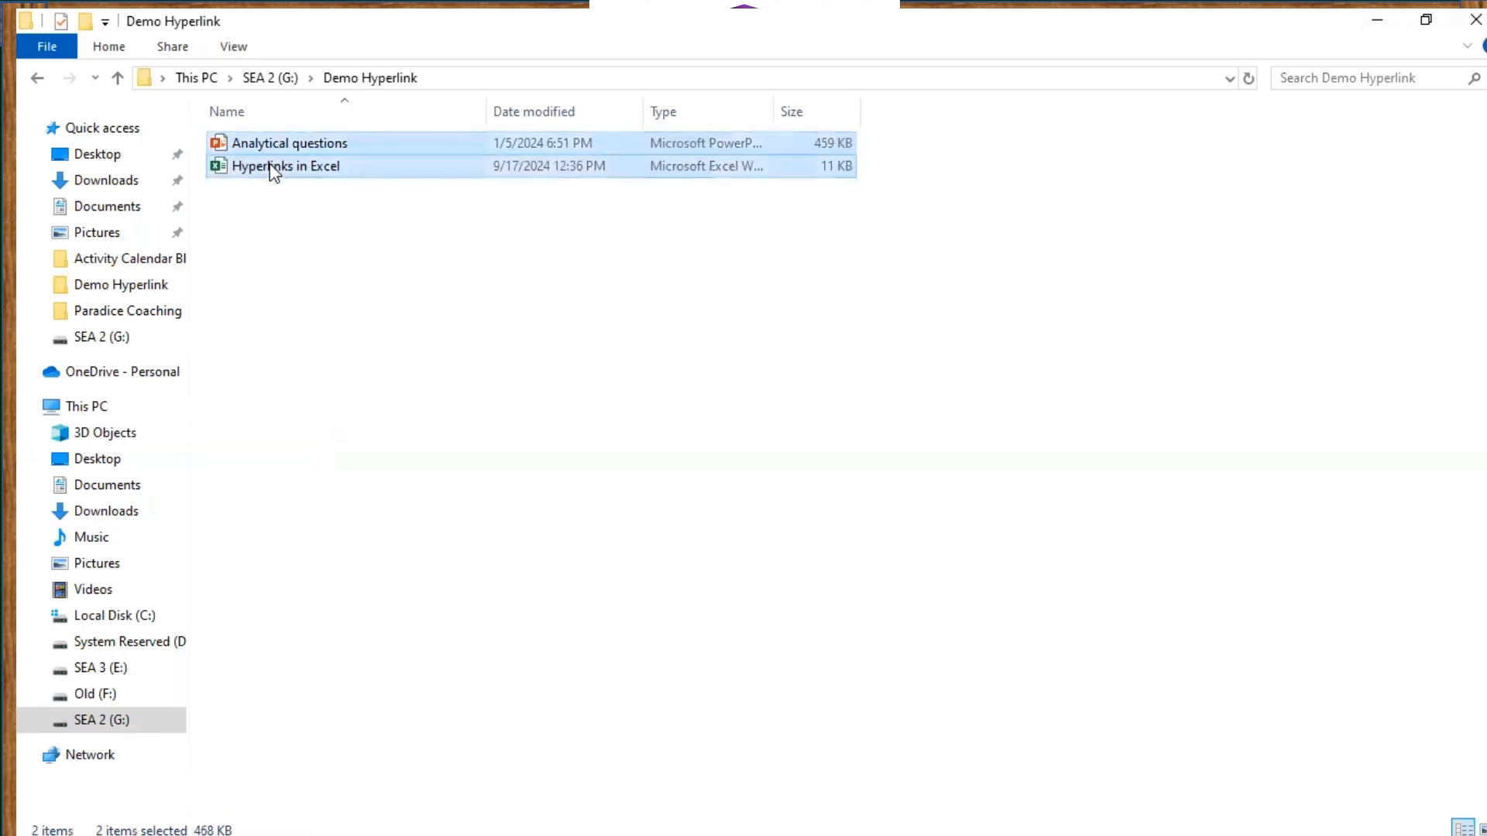
pyautogui.hotkey('ctrl', 'x')
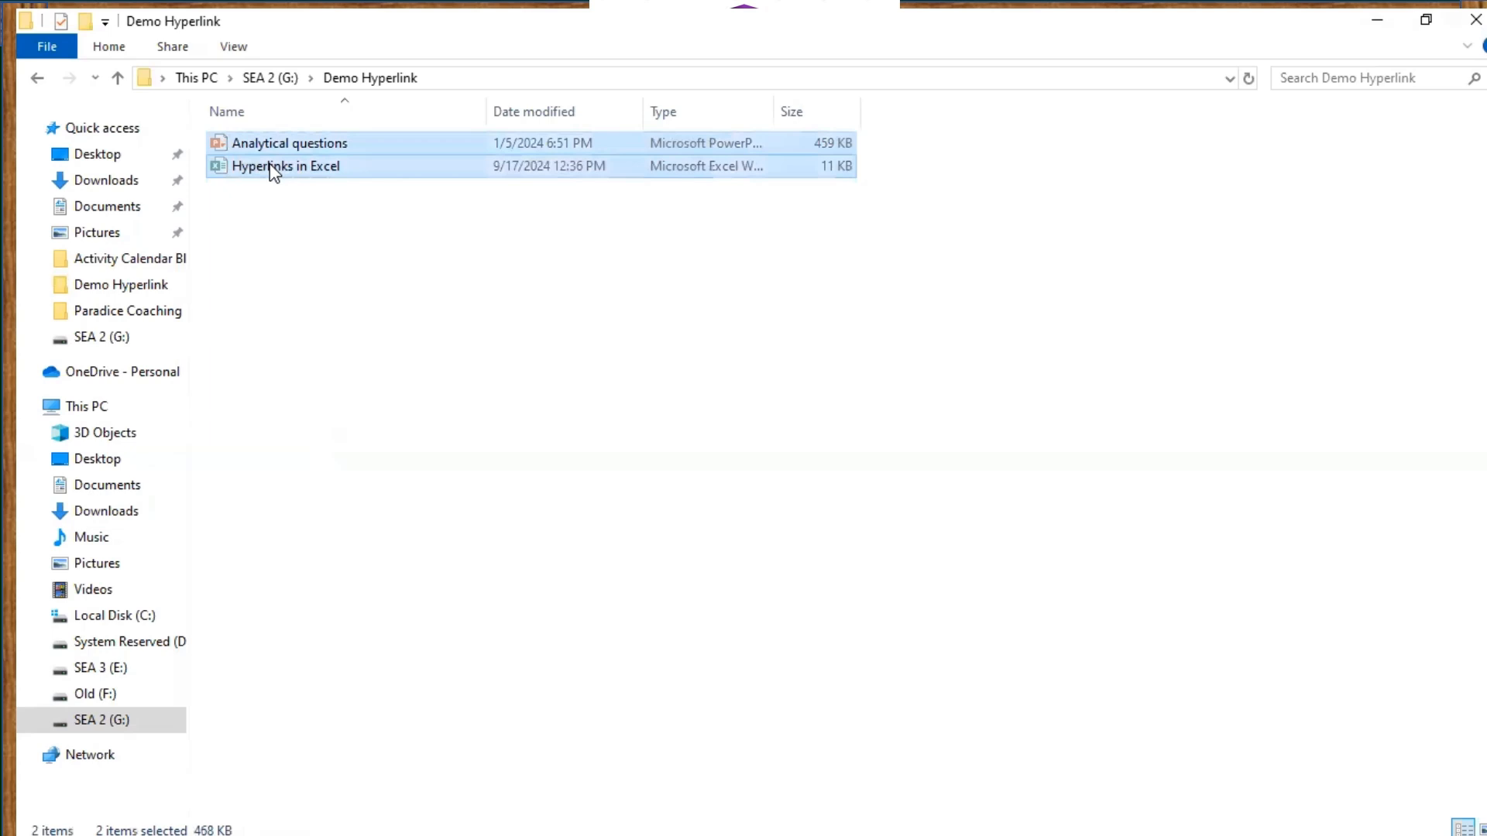
pyautogui.click(275, 79)
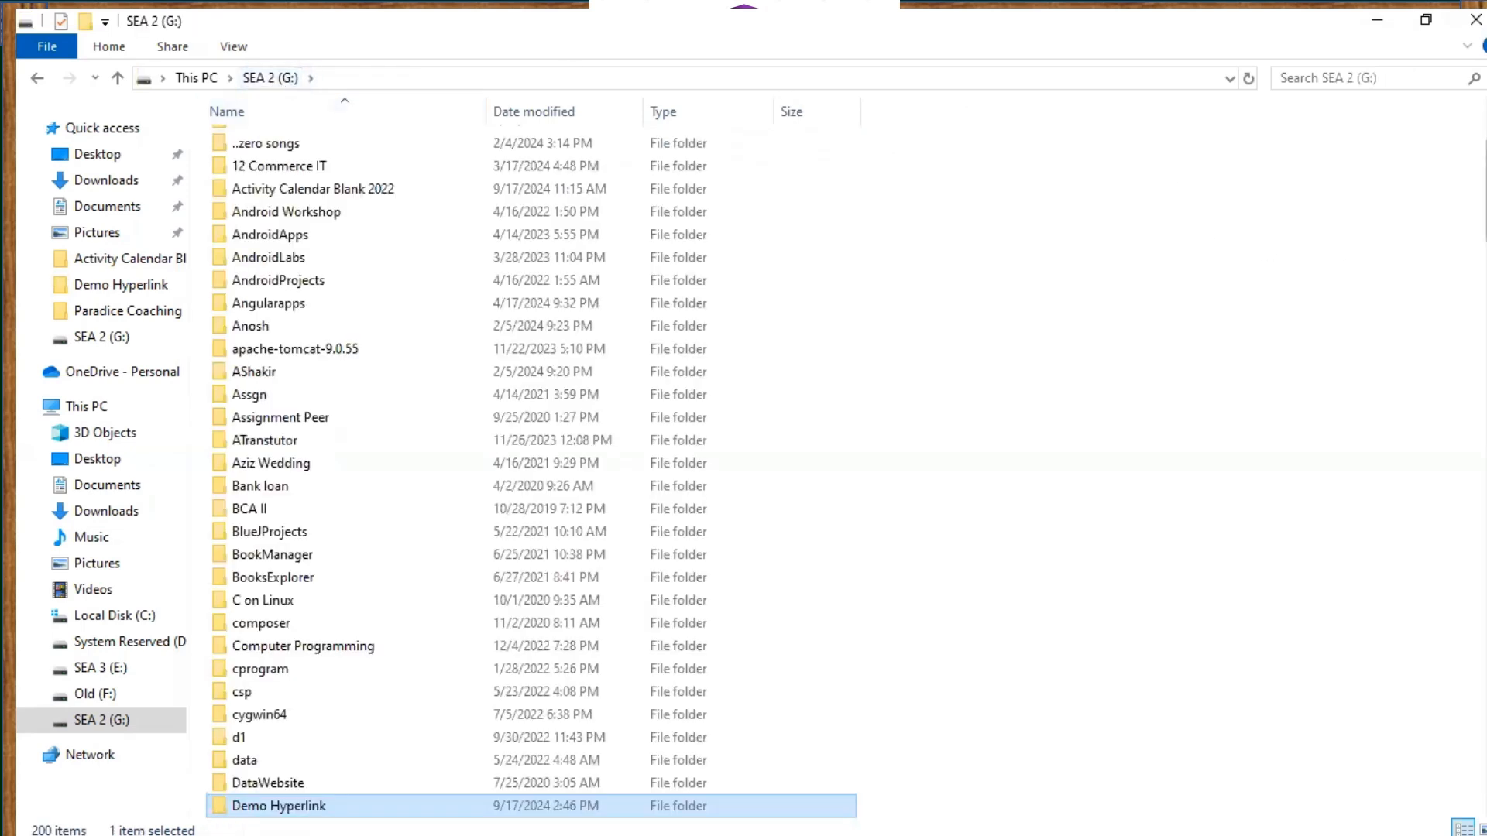
pyautogui.scroll(-5, 1255, 167)
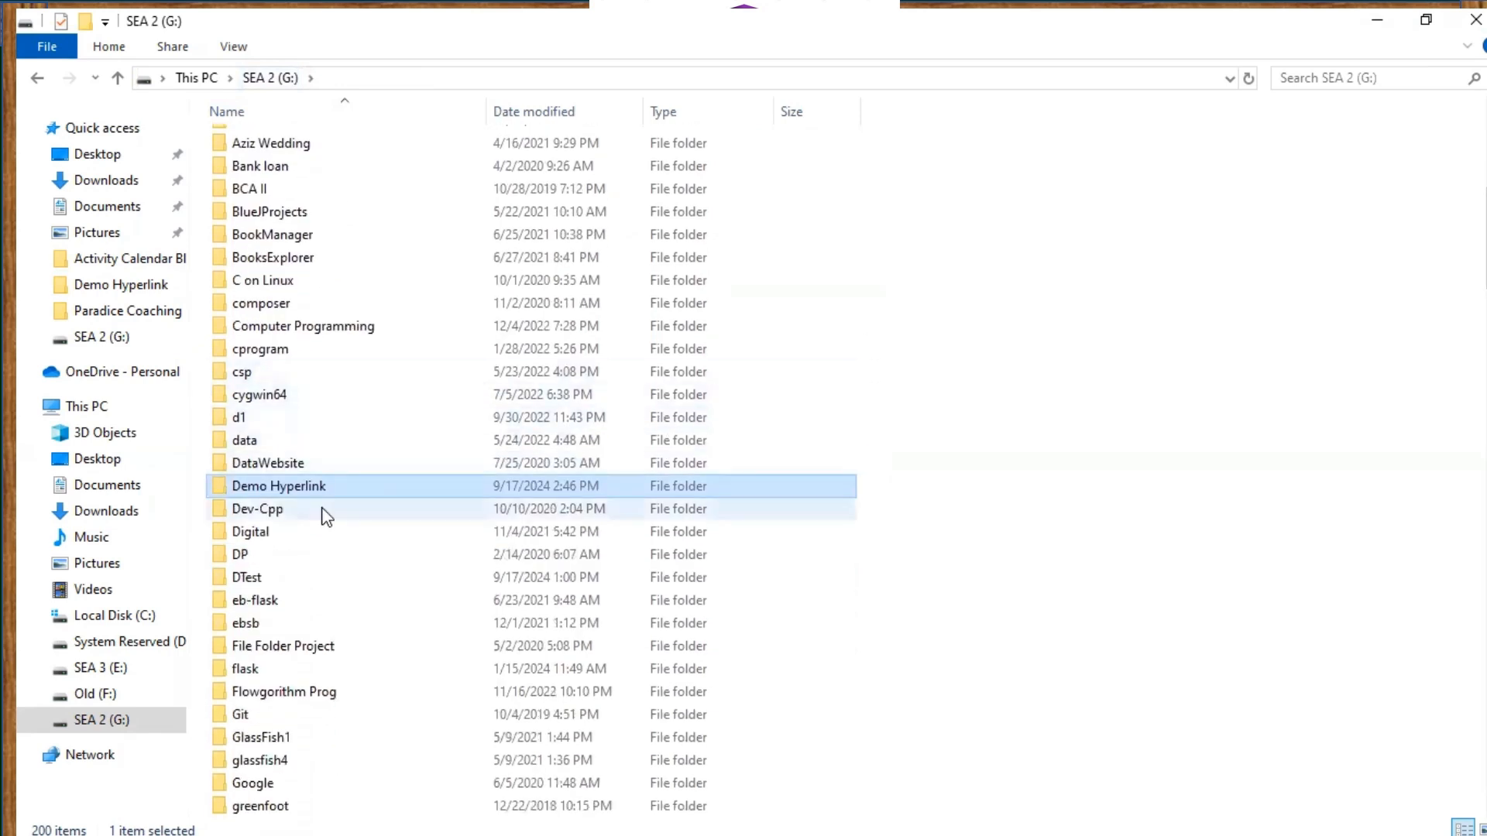
pyautogui.doubleClick(243, 577)
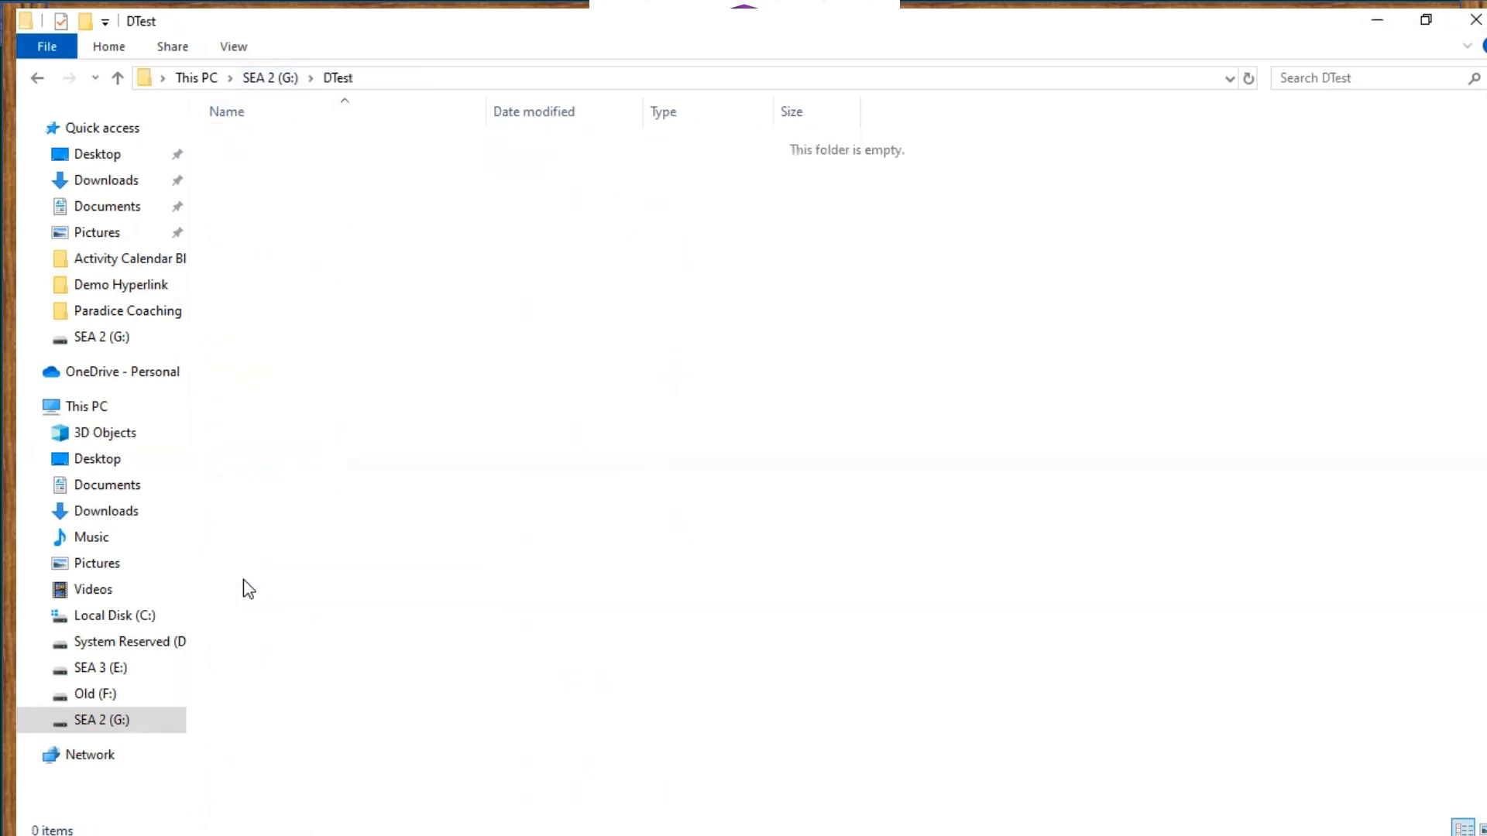
pyautogui.hotkey('ctrl', 'v')
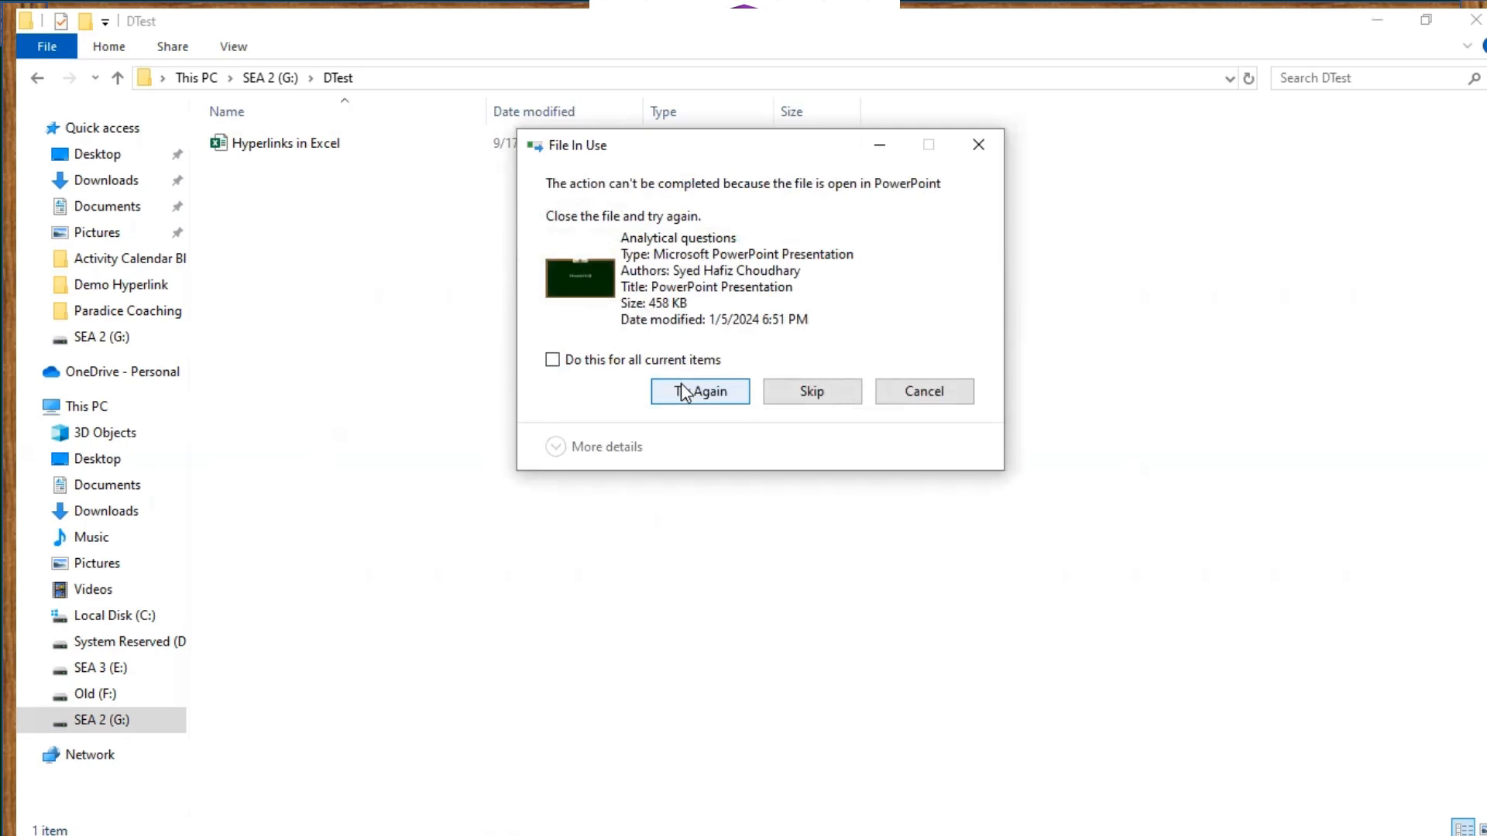
# Close the PowerPoint presentation locking its file and retry the move
pyautogui.moveTo(844, 820)
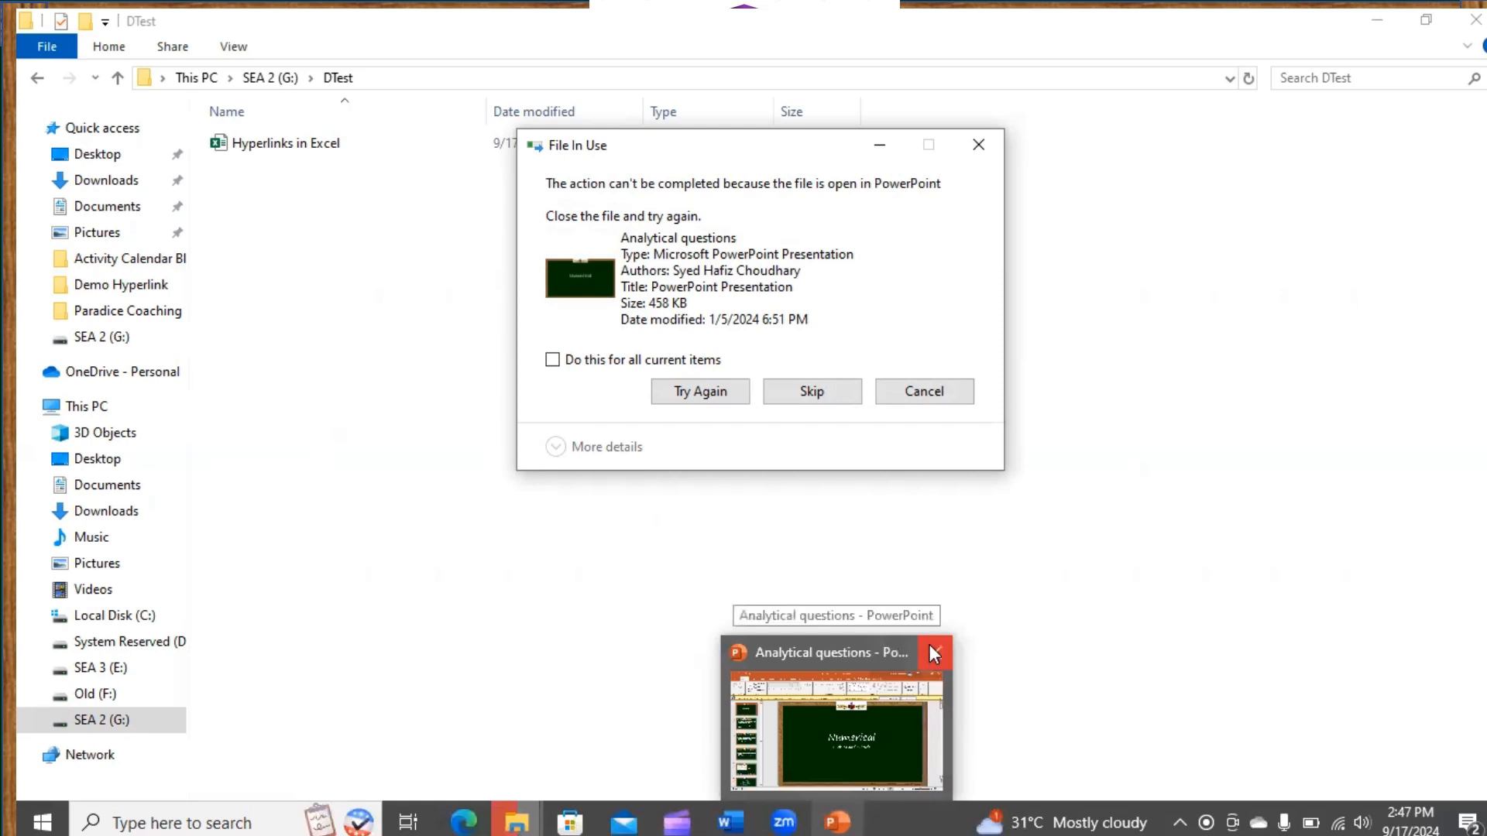
pyautogui.click(931, 650)
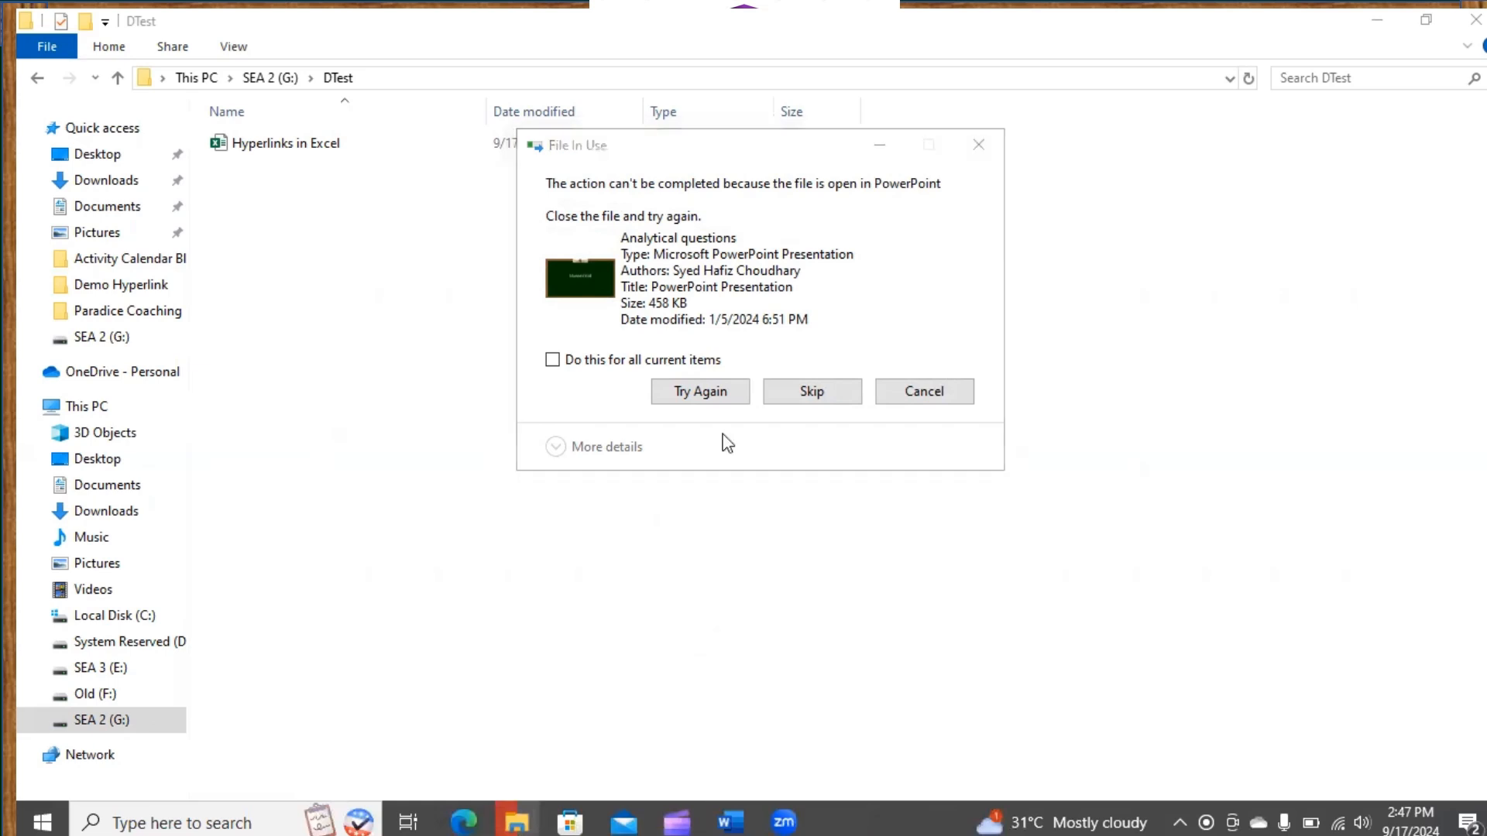
pyautogui.click(703, 399)
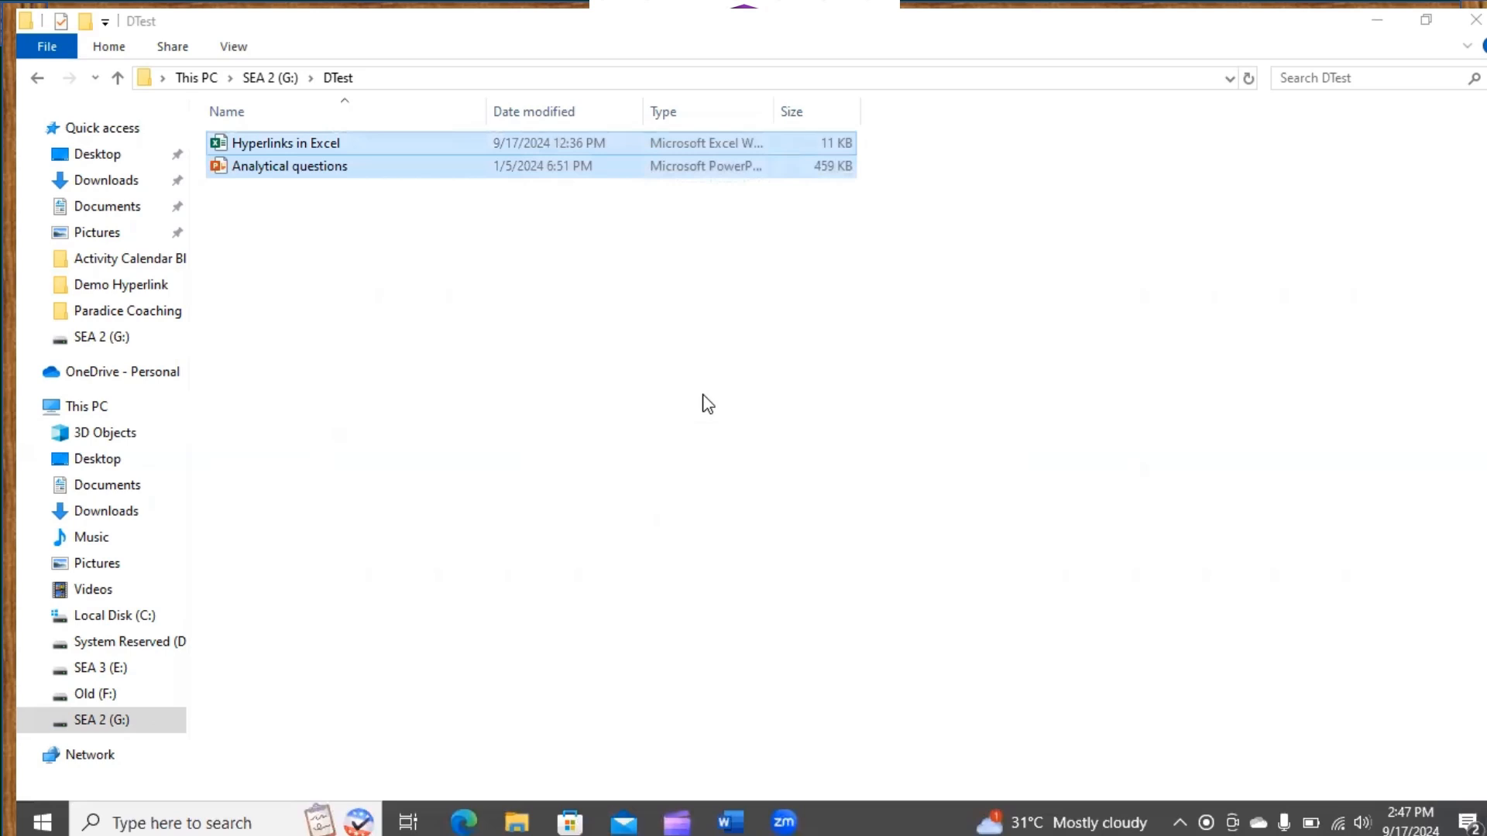
# Confirm the Demo Hyperlink folder on SEA 2 (G:) is now empty
pyautogui.click(272, 80)
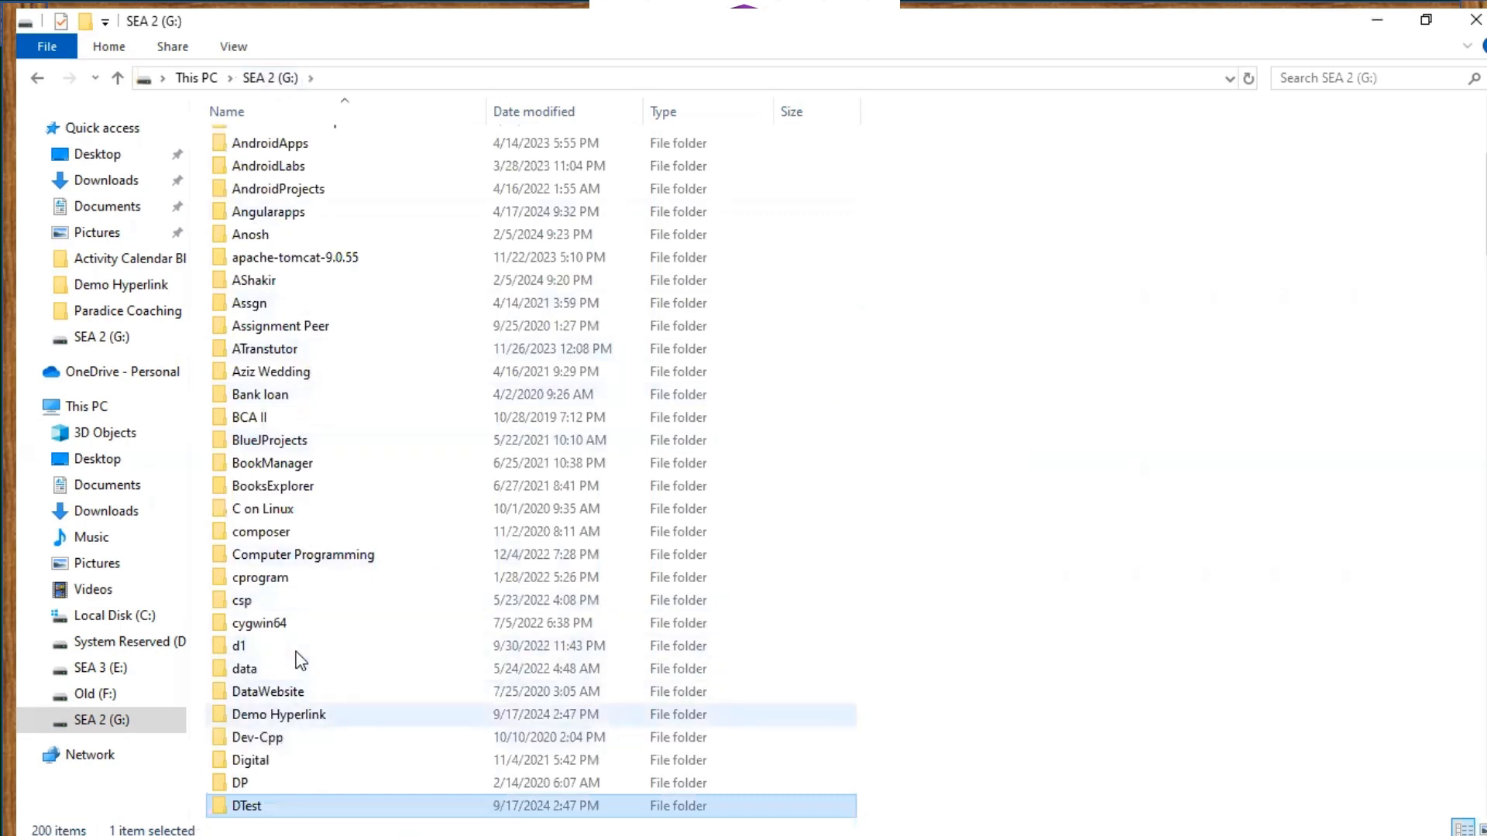
pyautogui.doubleClick(279, 714)
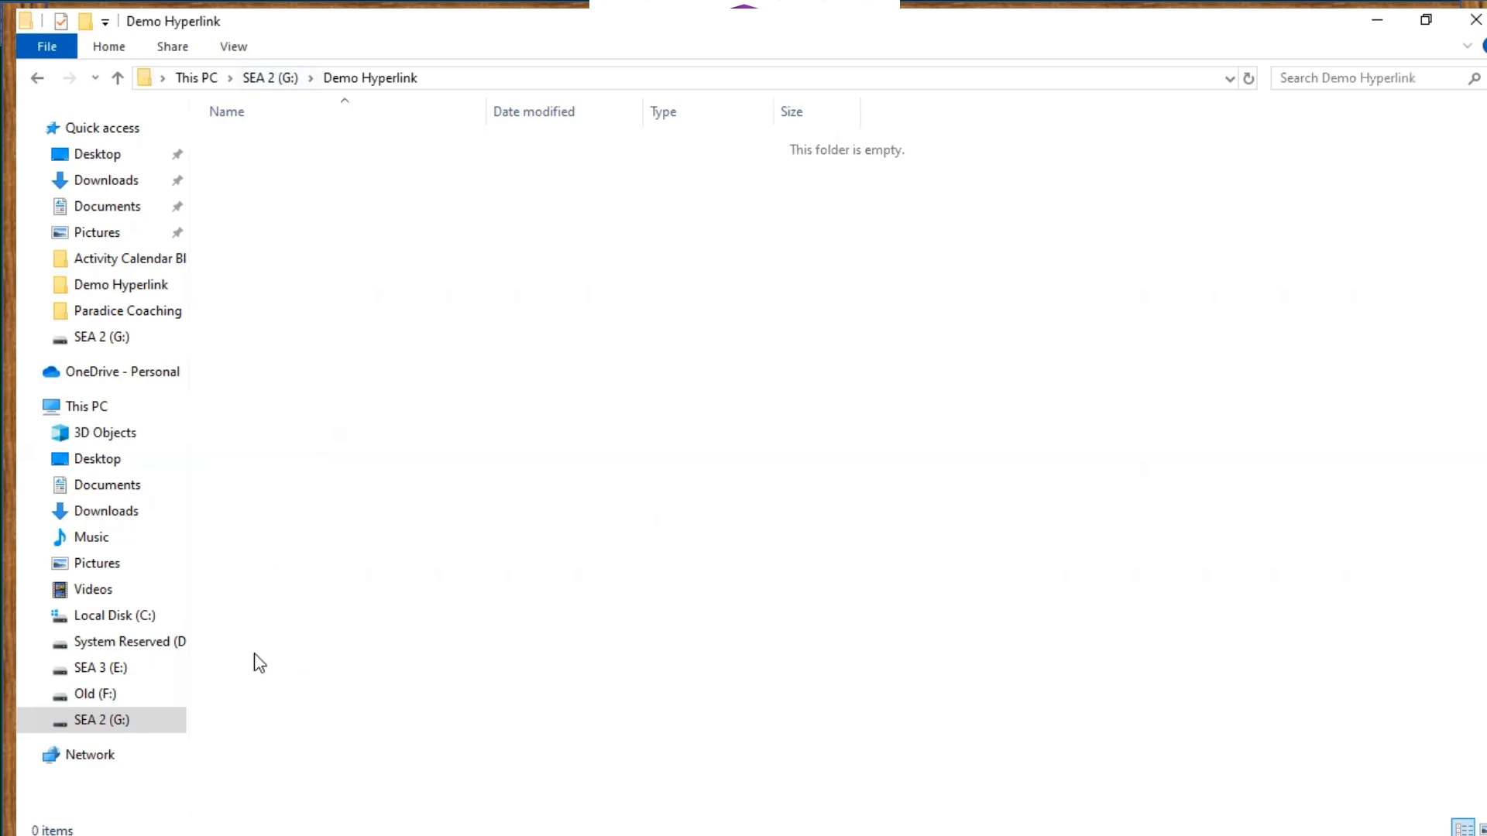
pyautogui.click(272, 79)
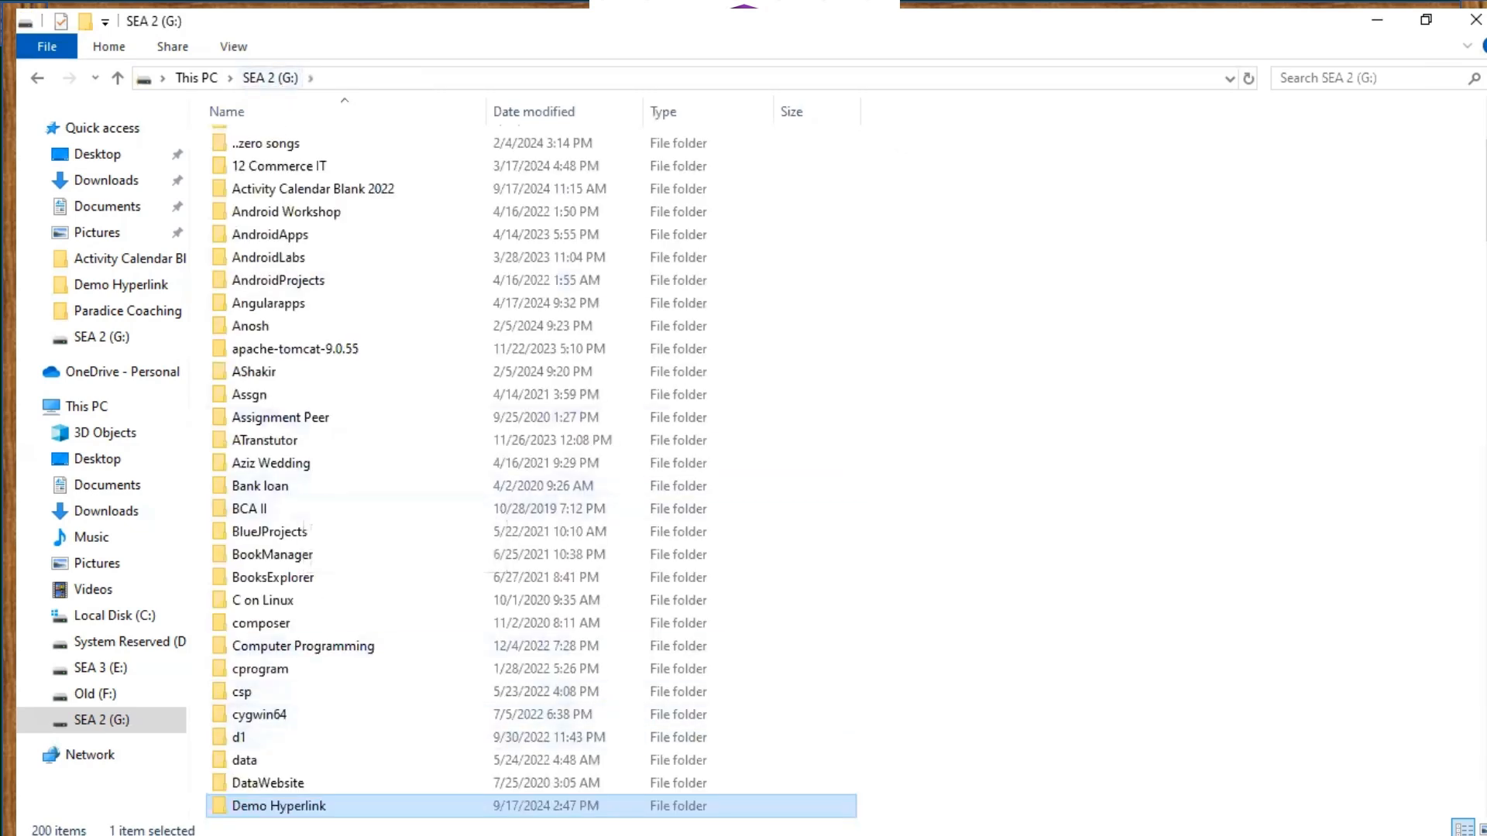
# Open the Hyperlinks in Excel workbook from the DTest folder
pyautogui.scroll(-3, 956, 399)
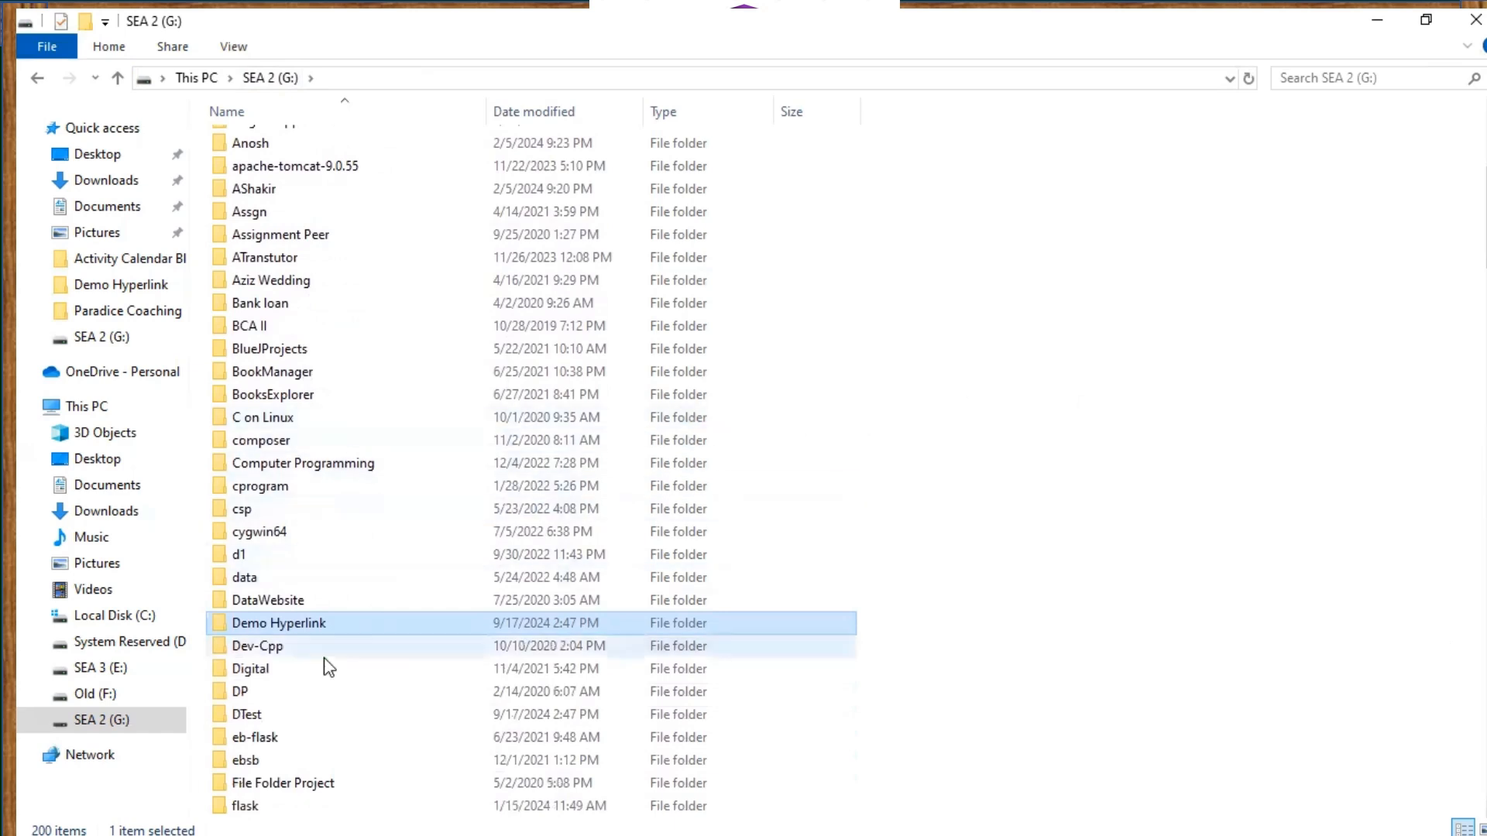
pyautogui.doubleClick(244, 717)
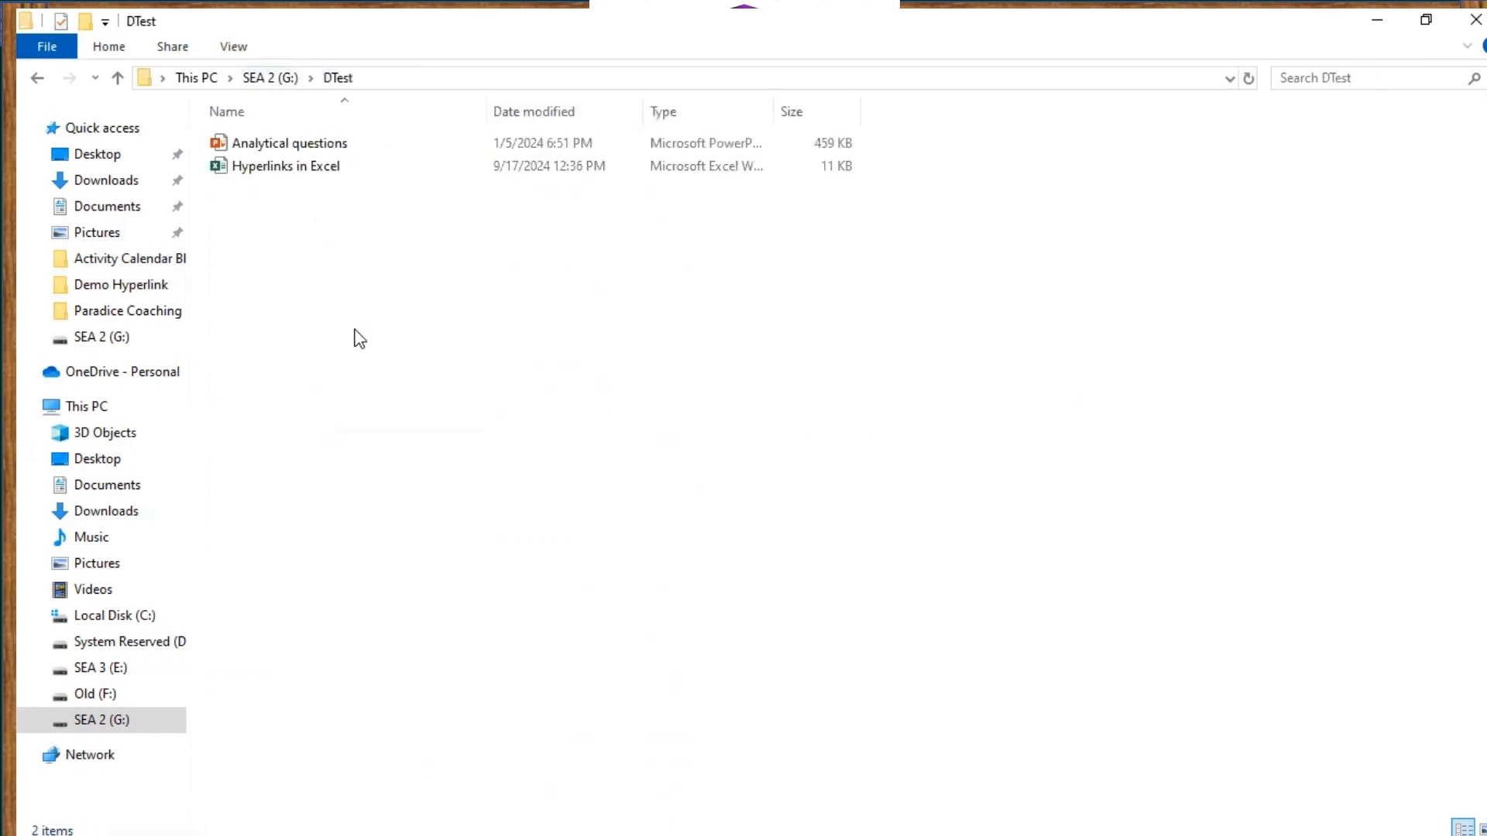
pyautogui.doubleClick(281, 168)
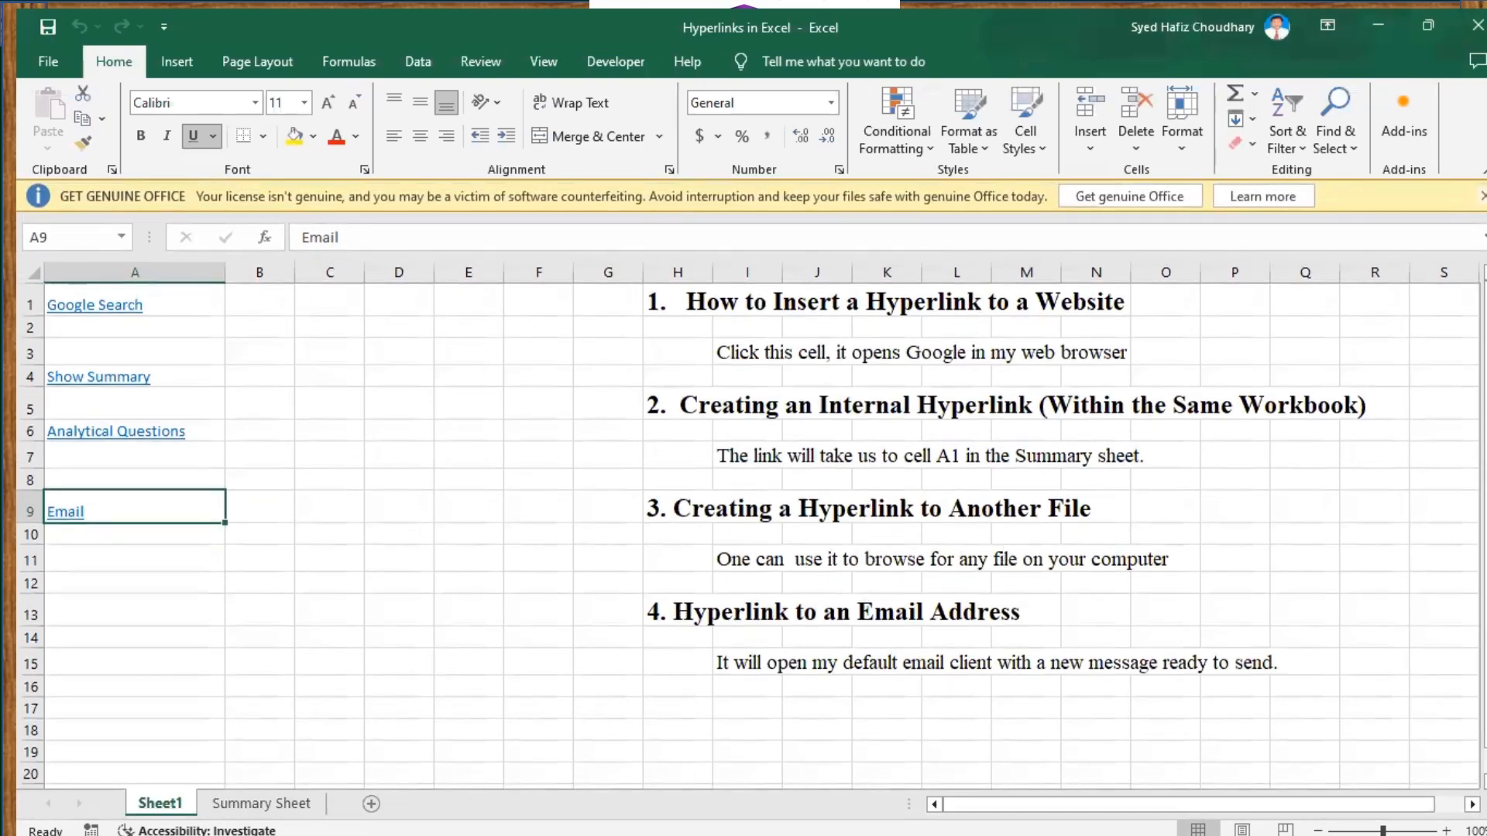
# Dismiss the GET GENUINE OFFICE banner and open the presentation via the A6 Analytical Questions link
pyautogui.click(1482, 196)
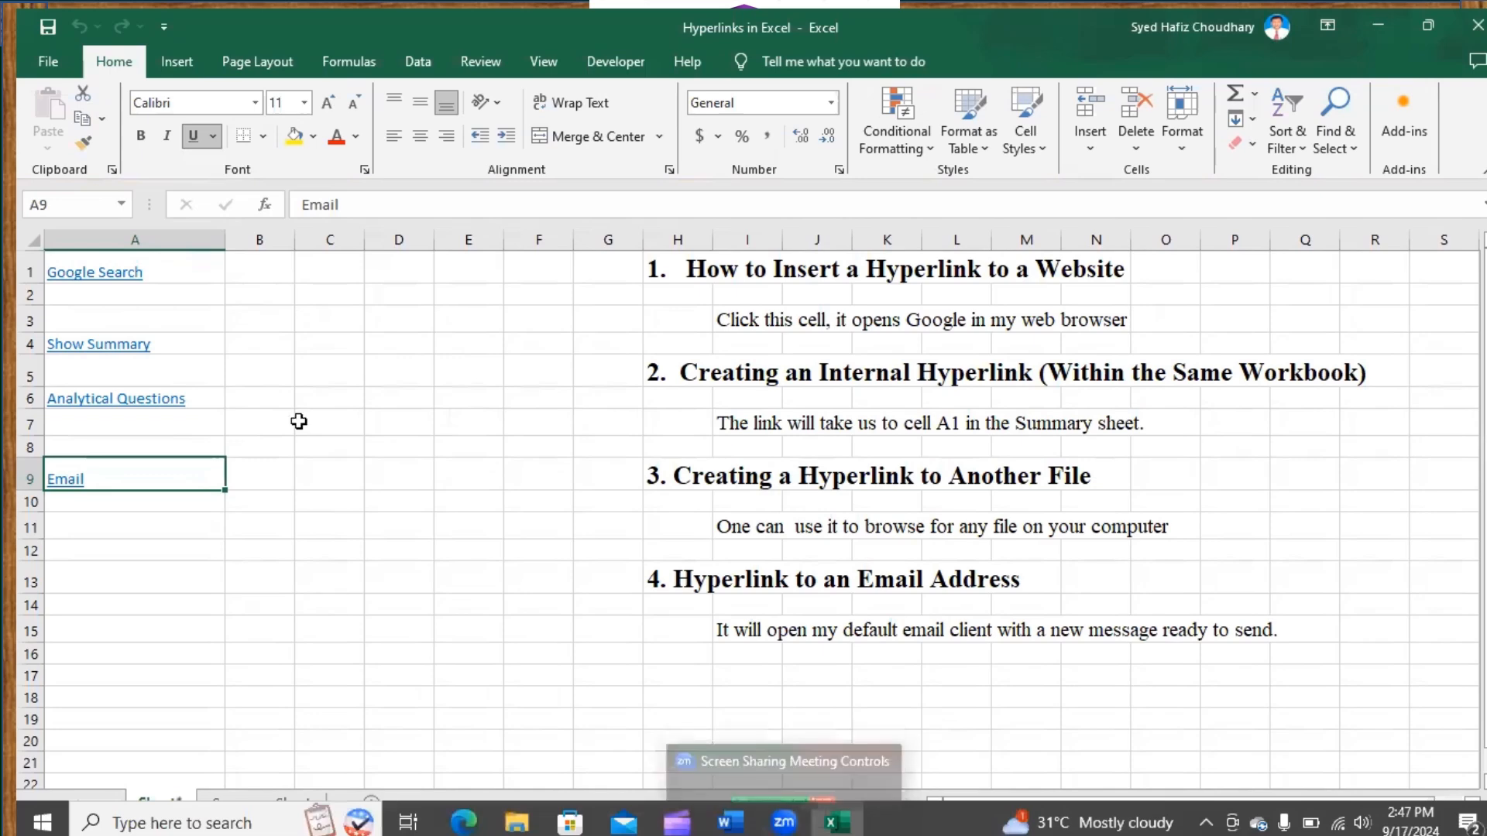
pyautogui.click(93, 401)
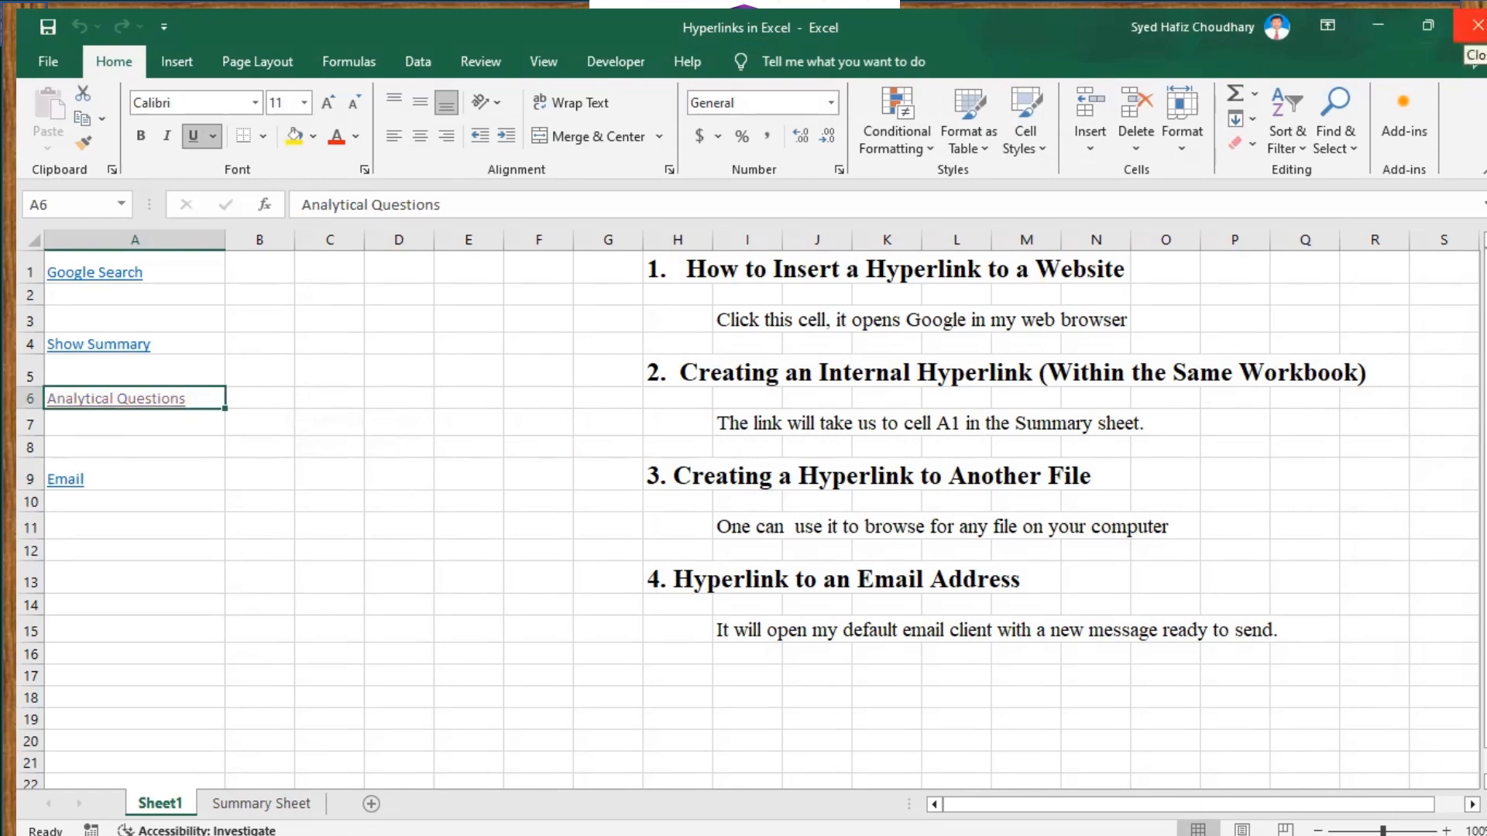
# Close Excel and move Analytical questions from DTest into the Demo Hyperlink folder
pyautogui.click(1473, 25)
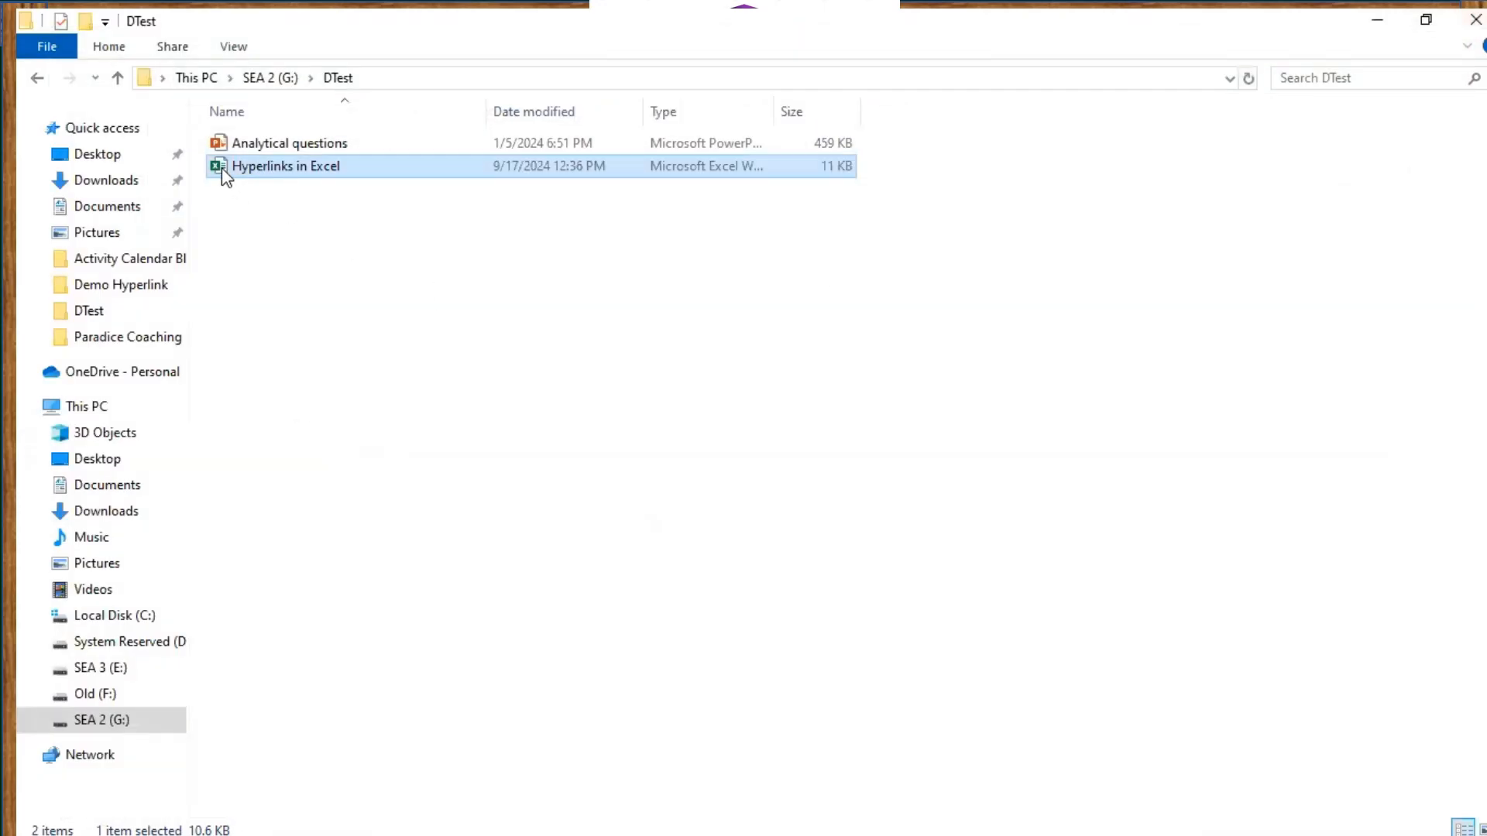
pyautogui.click(218, 148)
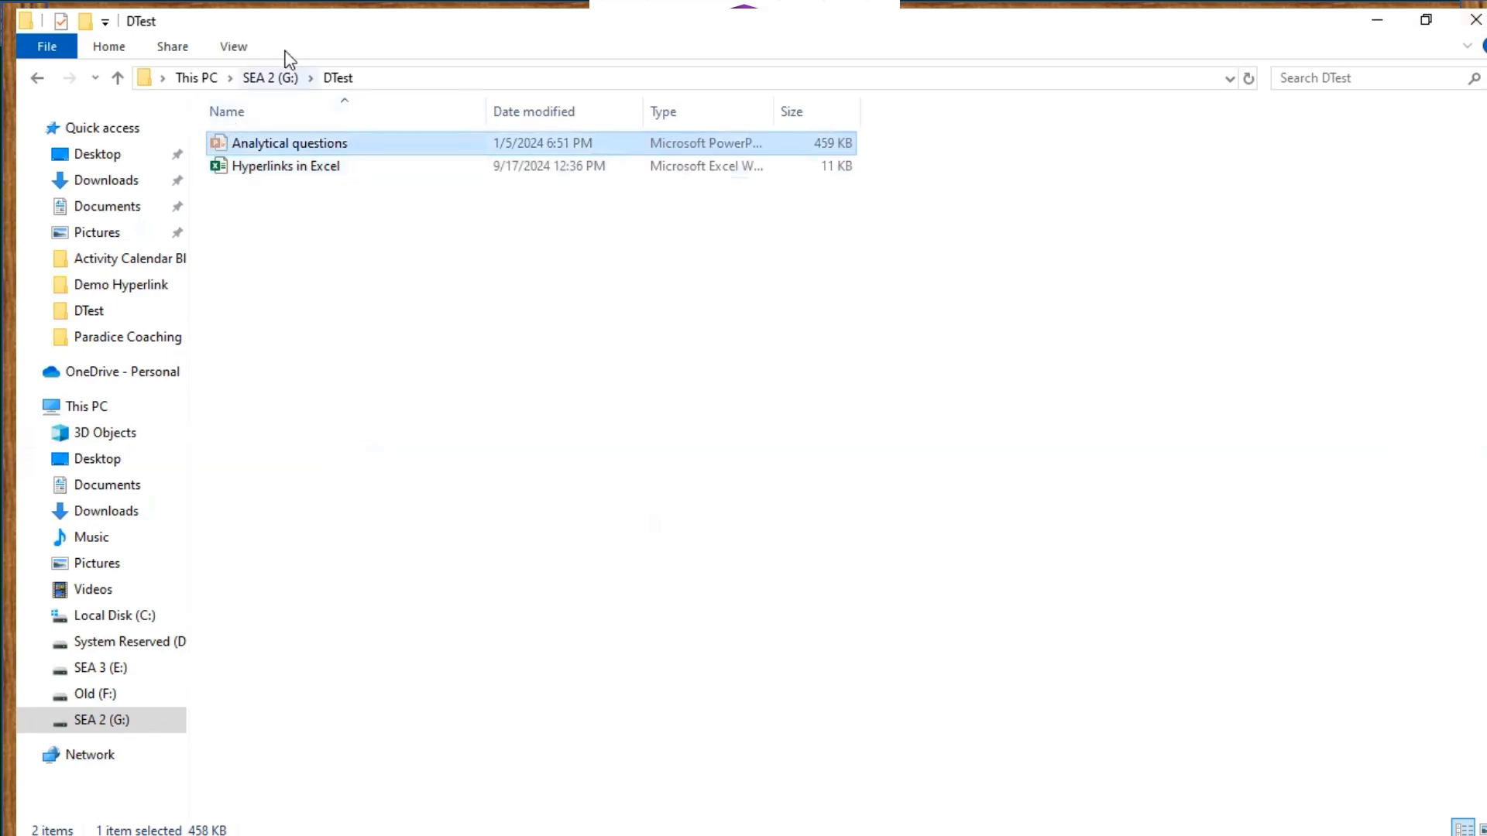
pyautogui.click(271, 77)
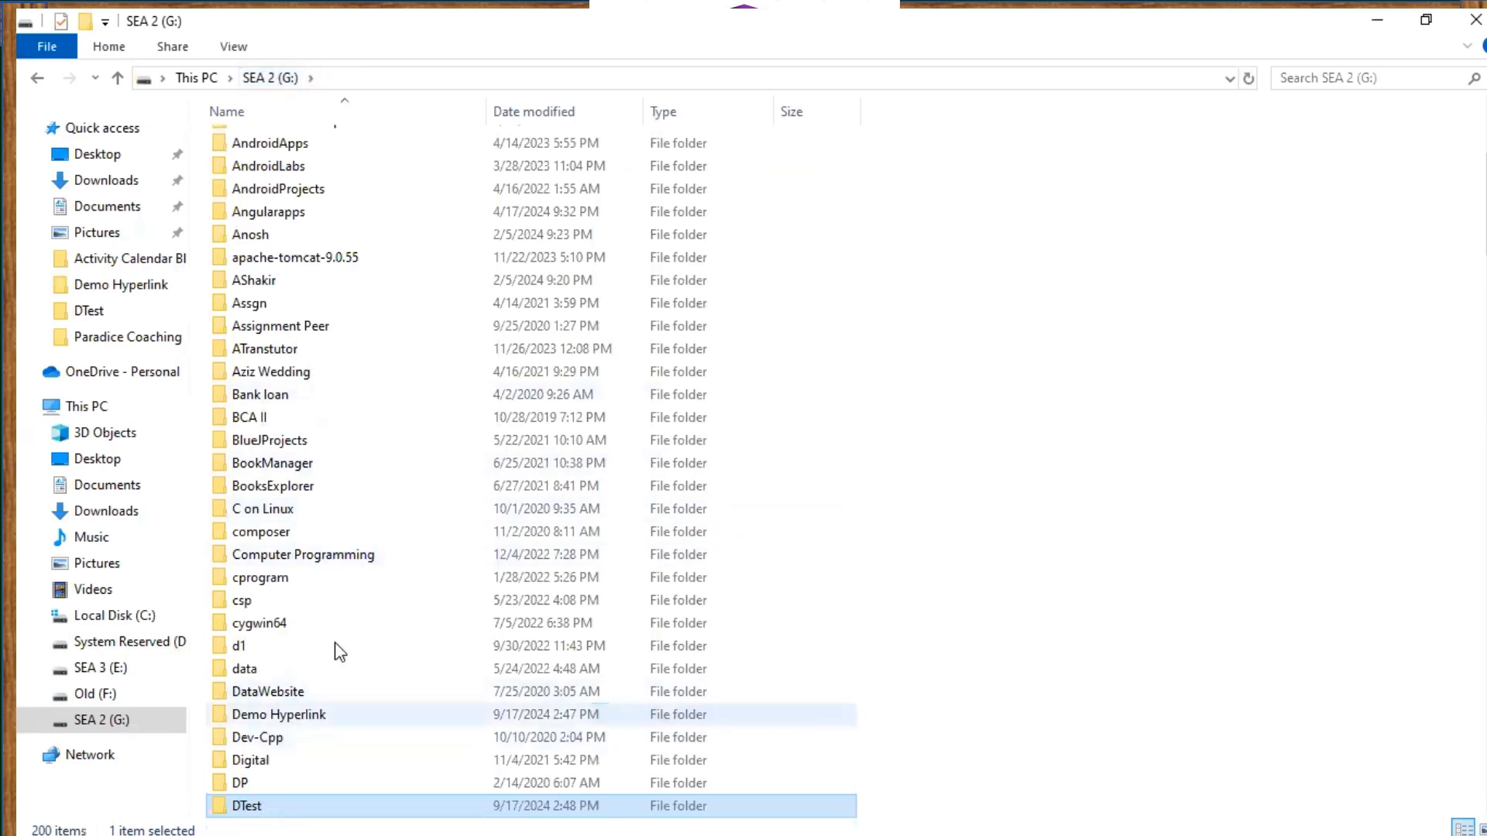
pyautogui.doubleClick(334, 714)
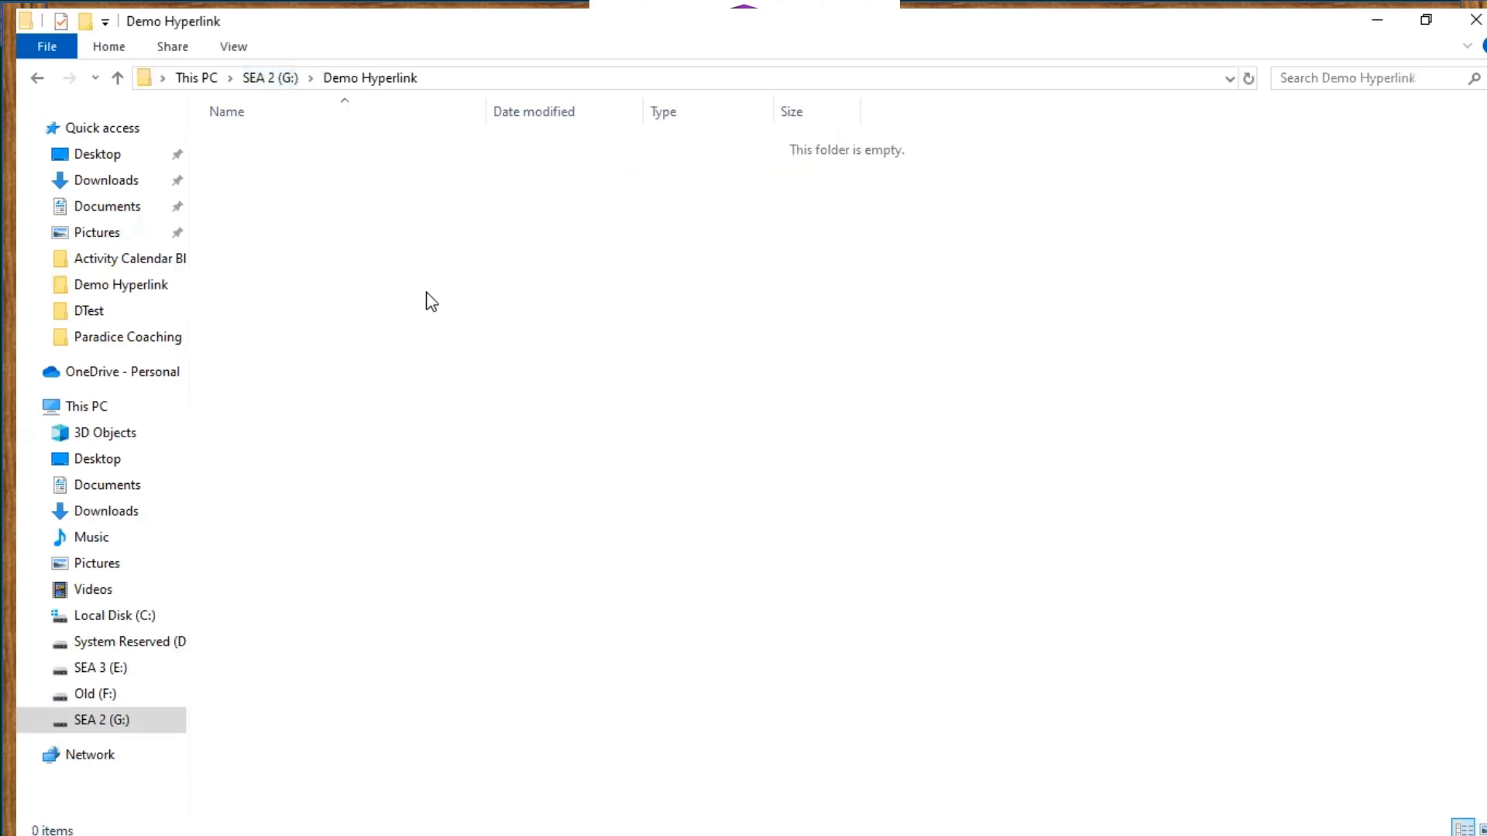
pyautogui.hotkey('ctrl', 'v')
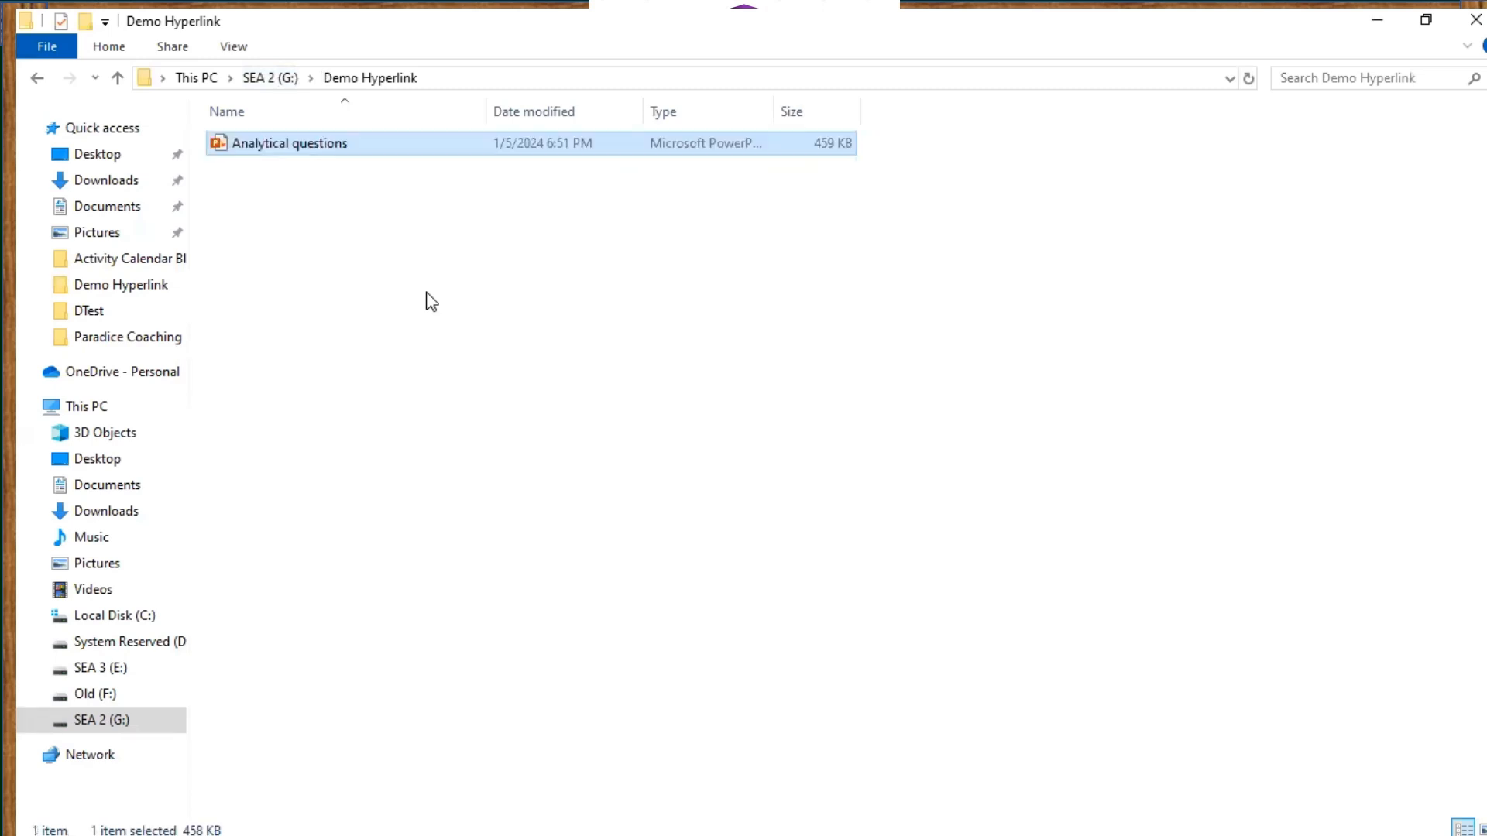
# Compare the Demo Hyperlink and DTest folders, then reopen Hyperlinks in Excel from DTest
pyautogui.click(391, 203)
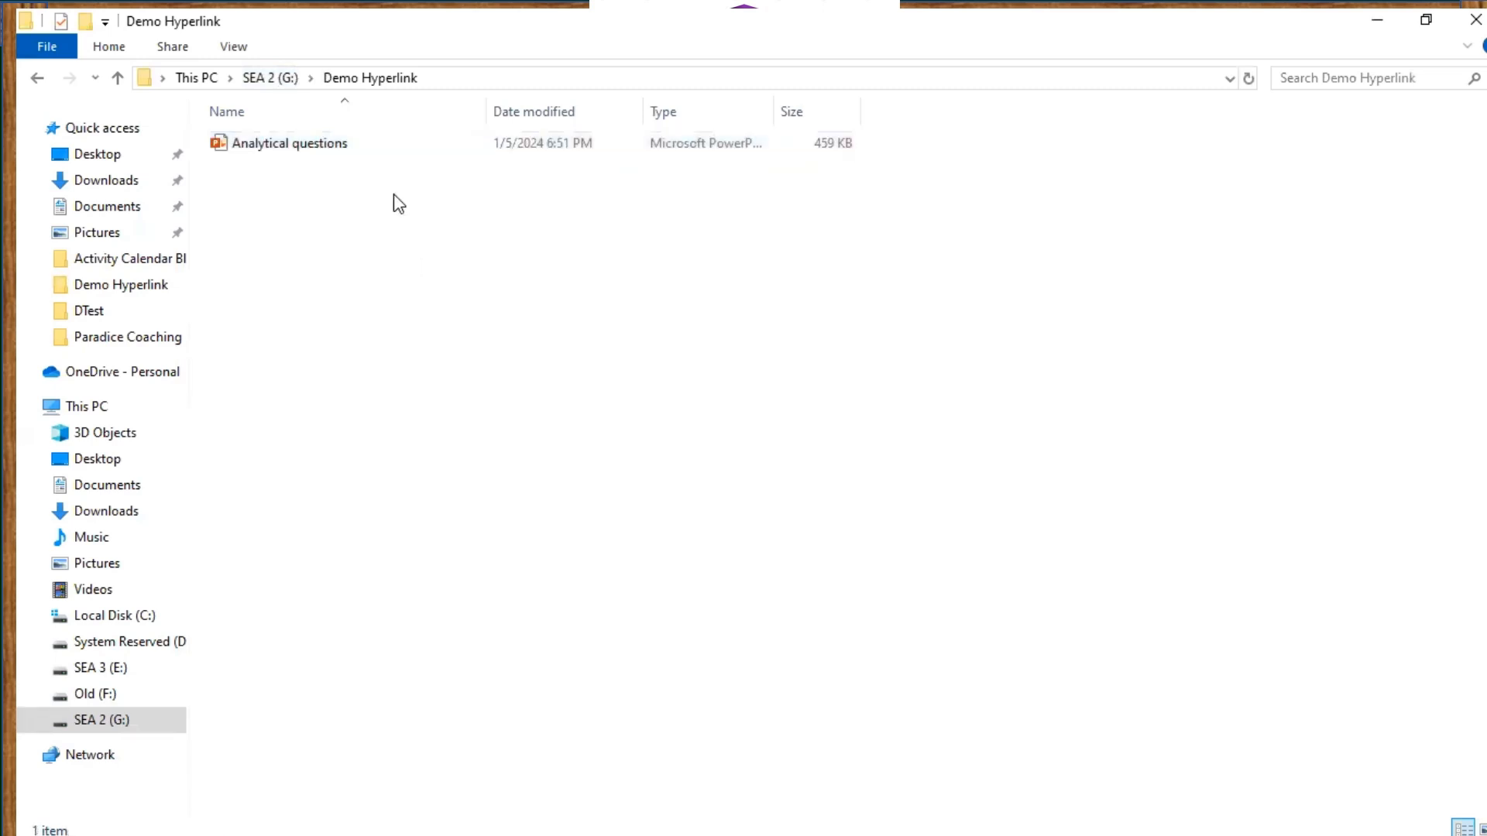
pyautogui.click(267, 79)
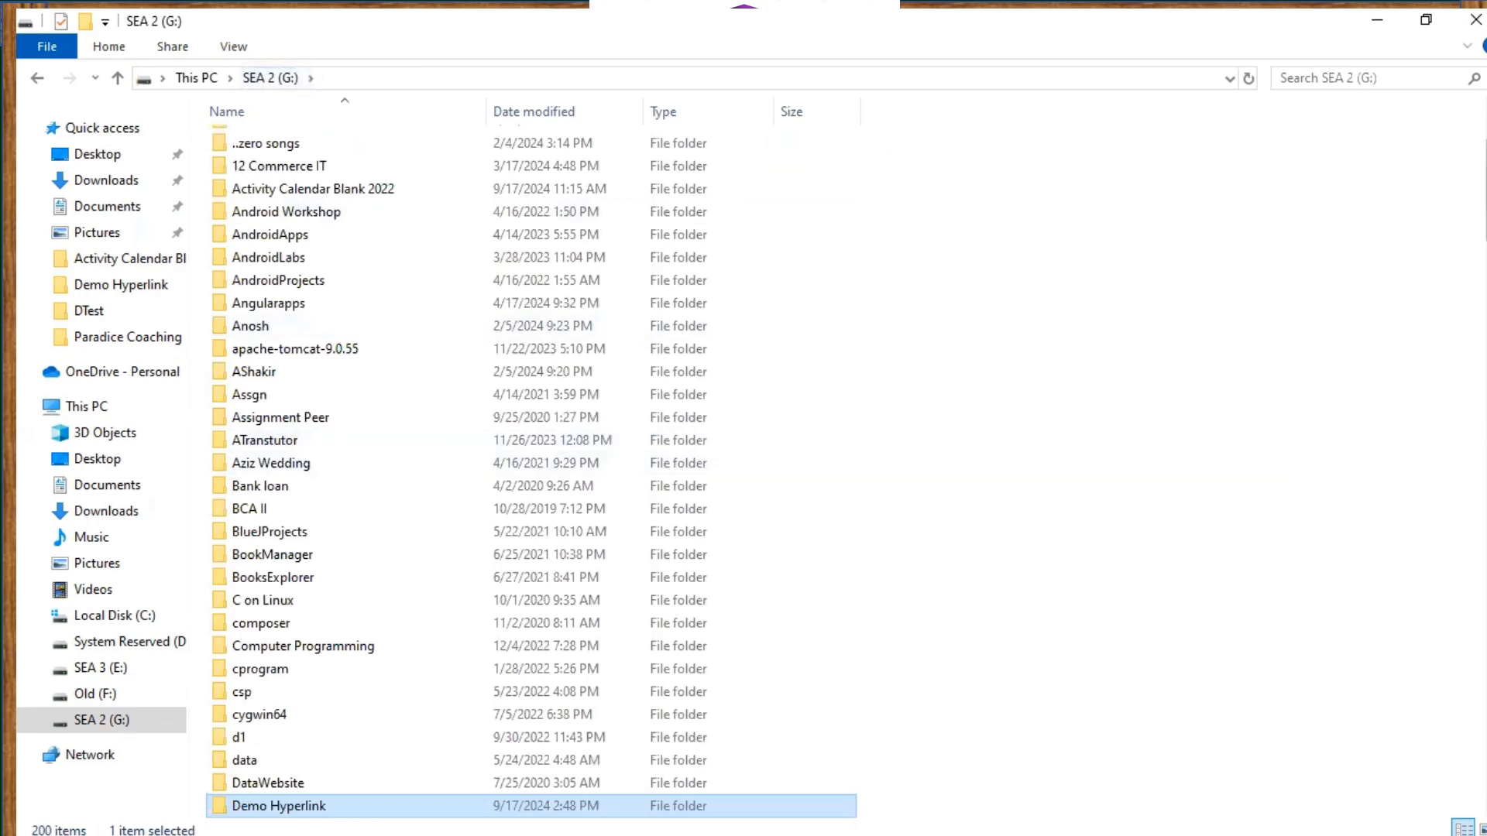
pyautogui.scroll(-6, 1273, 182)
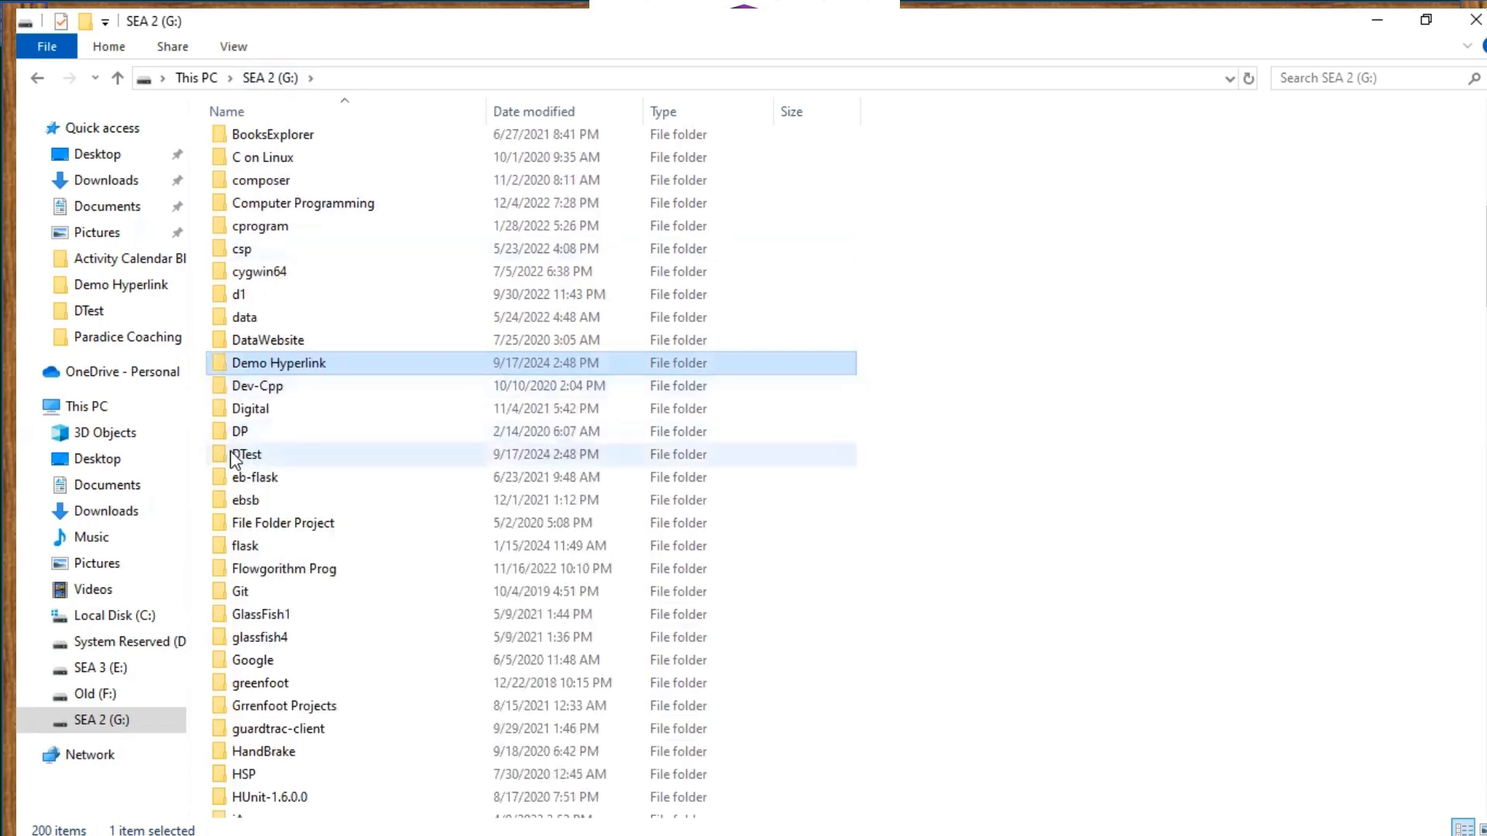
pyautogui.moveTo(235, 460)
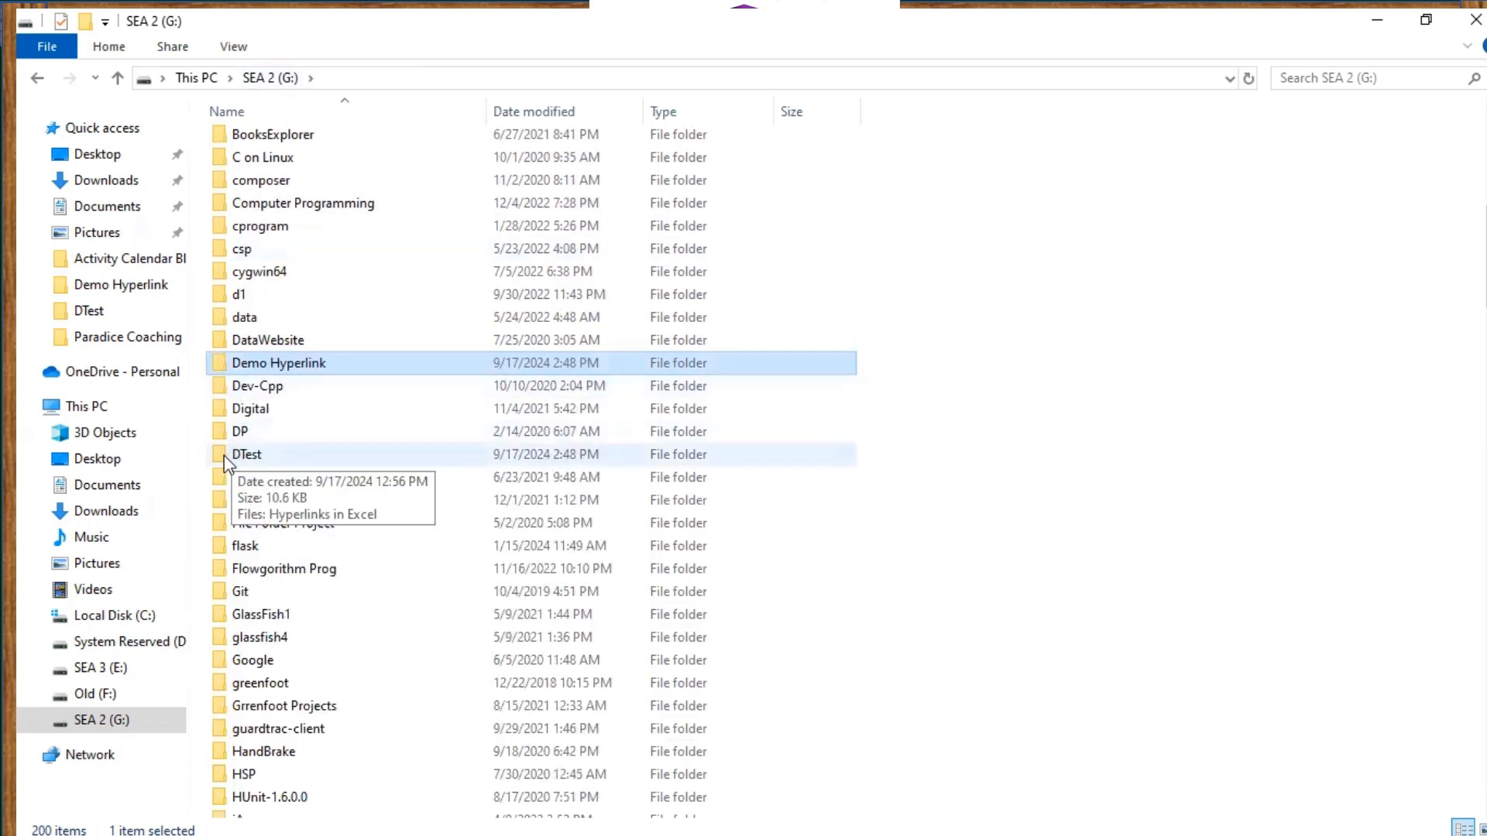
pyautogui.click(39, 719)
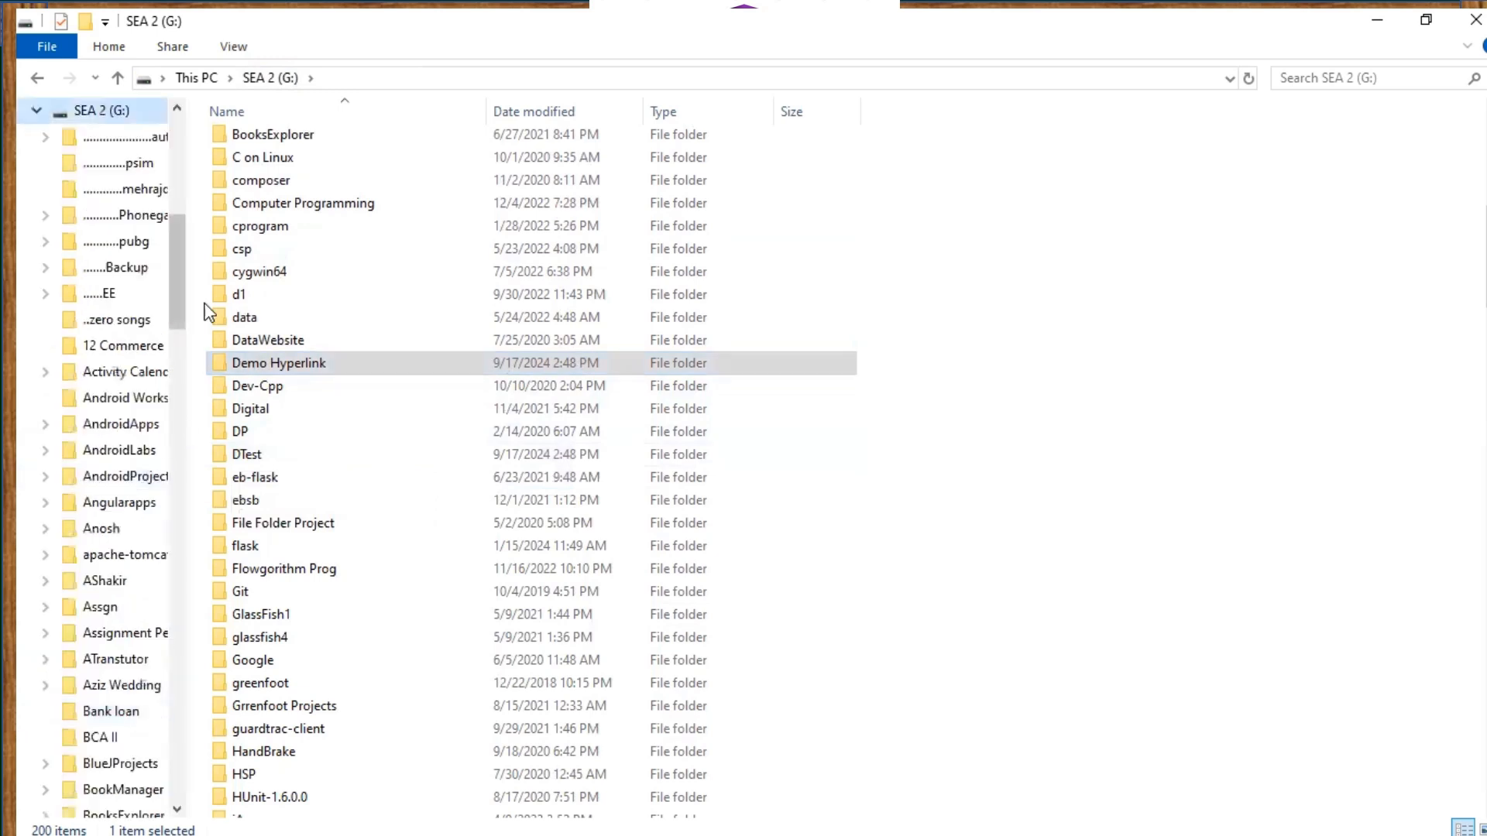
pyautogui.moveTo(186, 297); pyautogui.dragTo(181, 385)
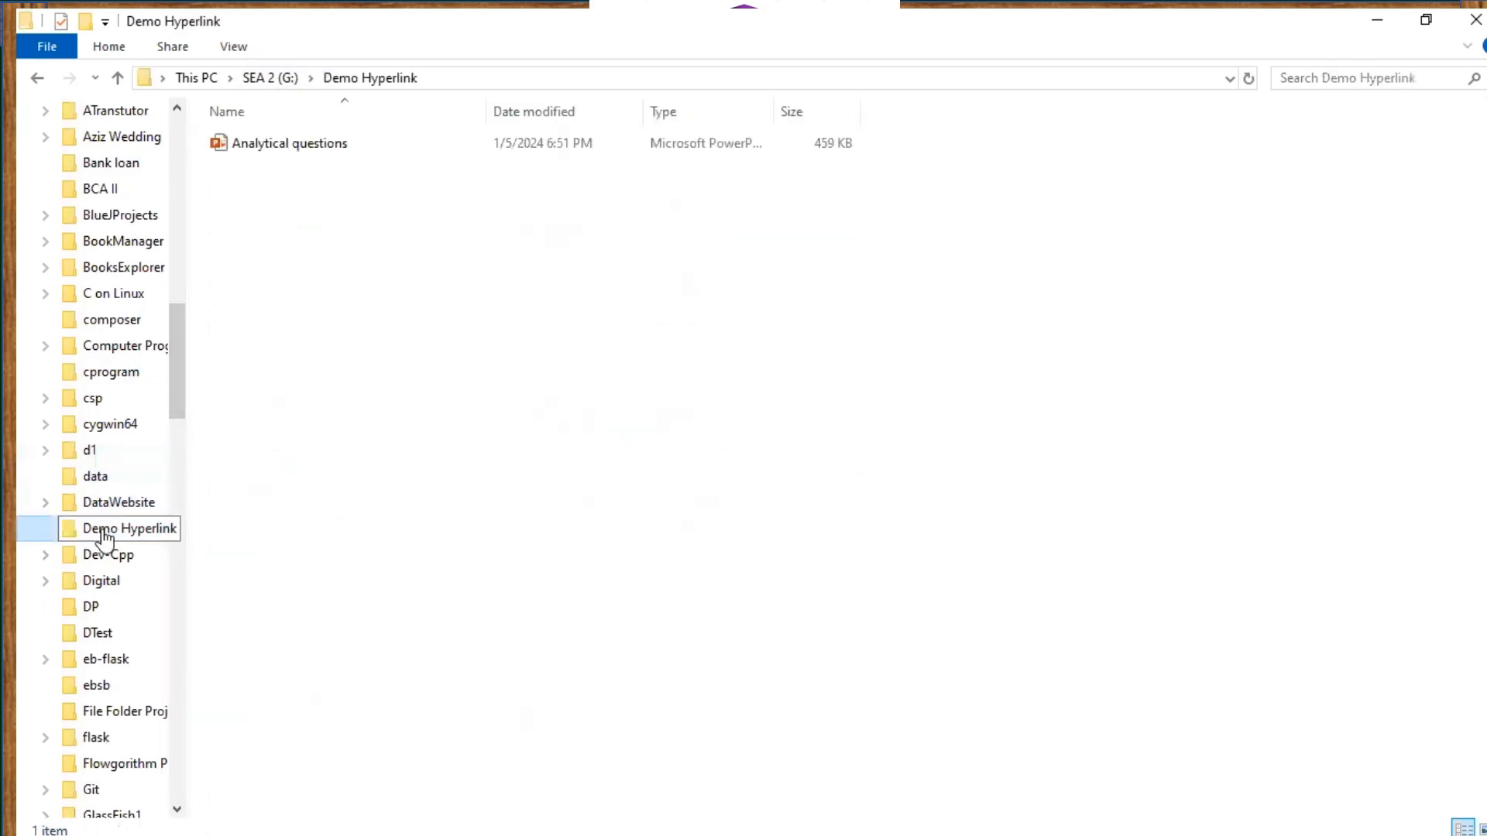
pyautogui.click(97, 636)
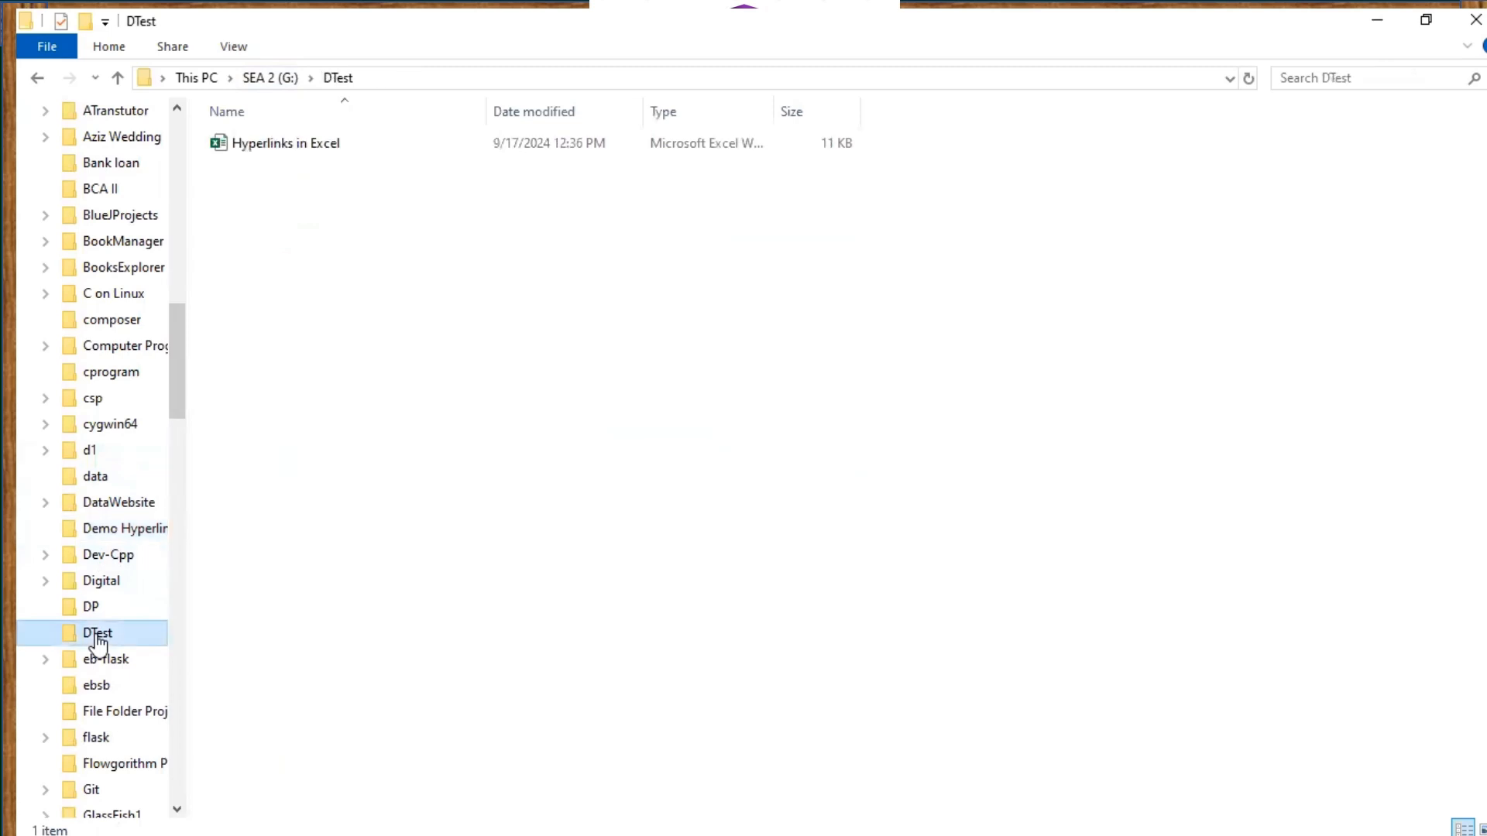
pyautogui.moveTo(186, 448); pyautogui.dragTo(242, 452)
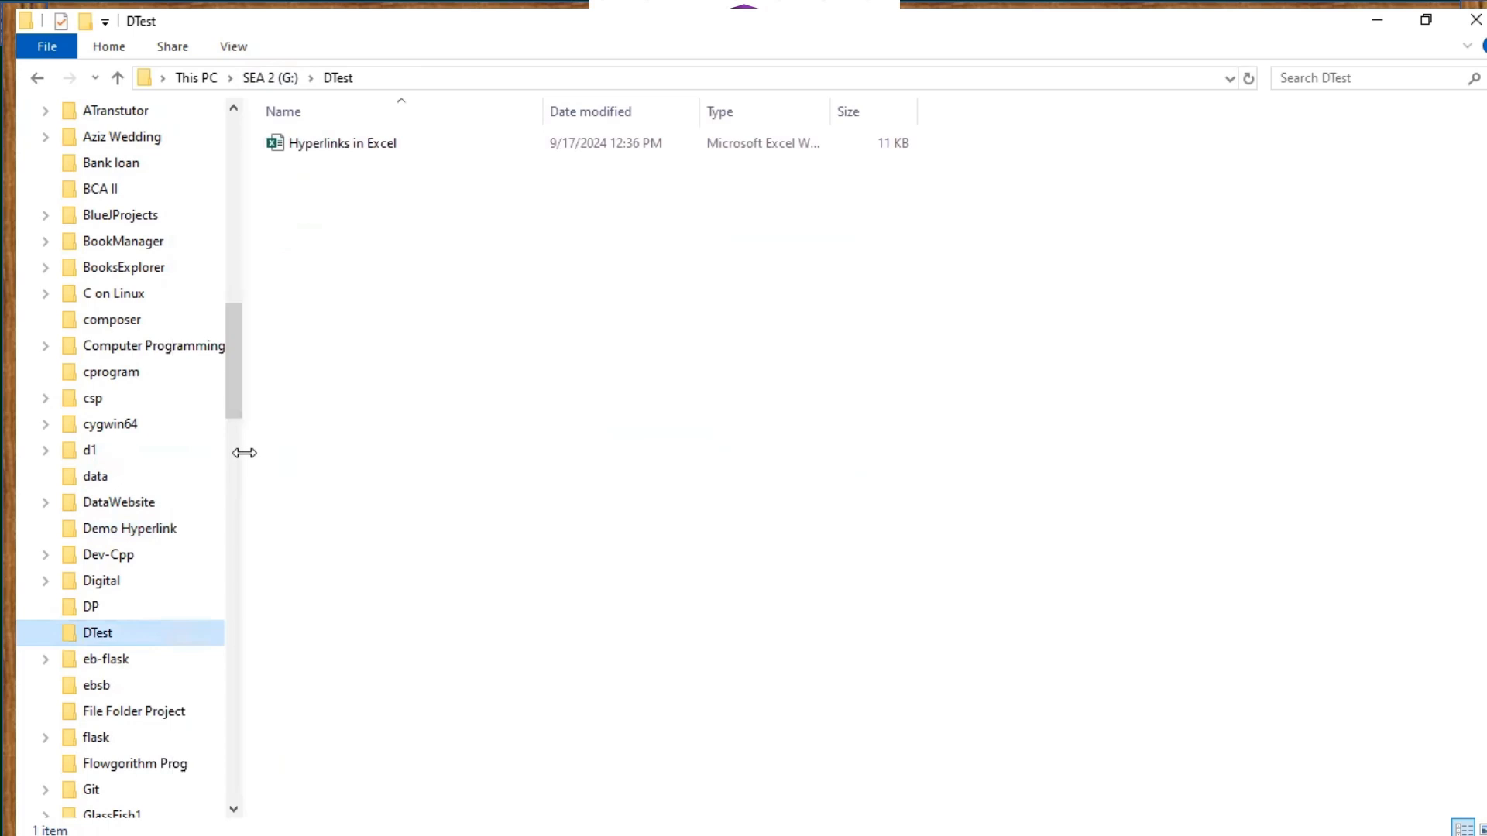
pyautogui.click(144, 534)
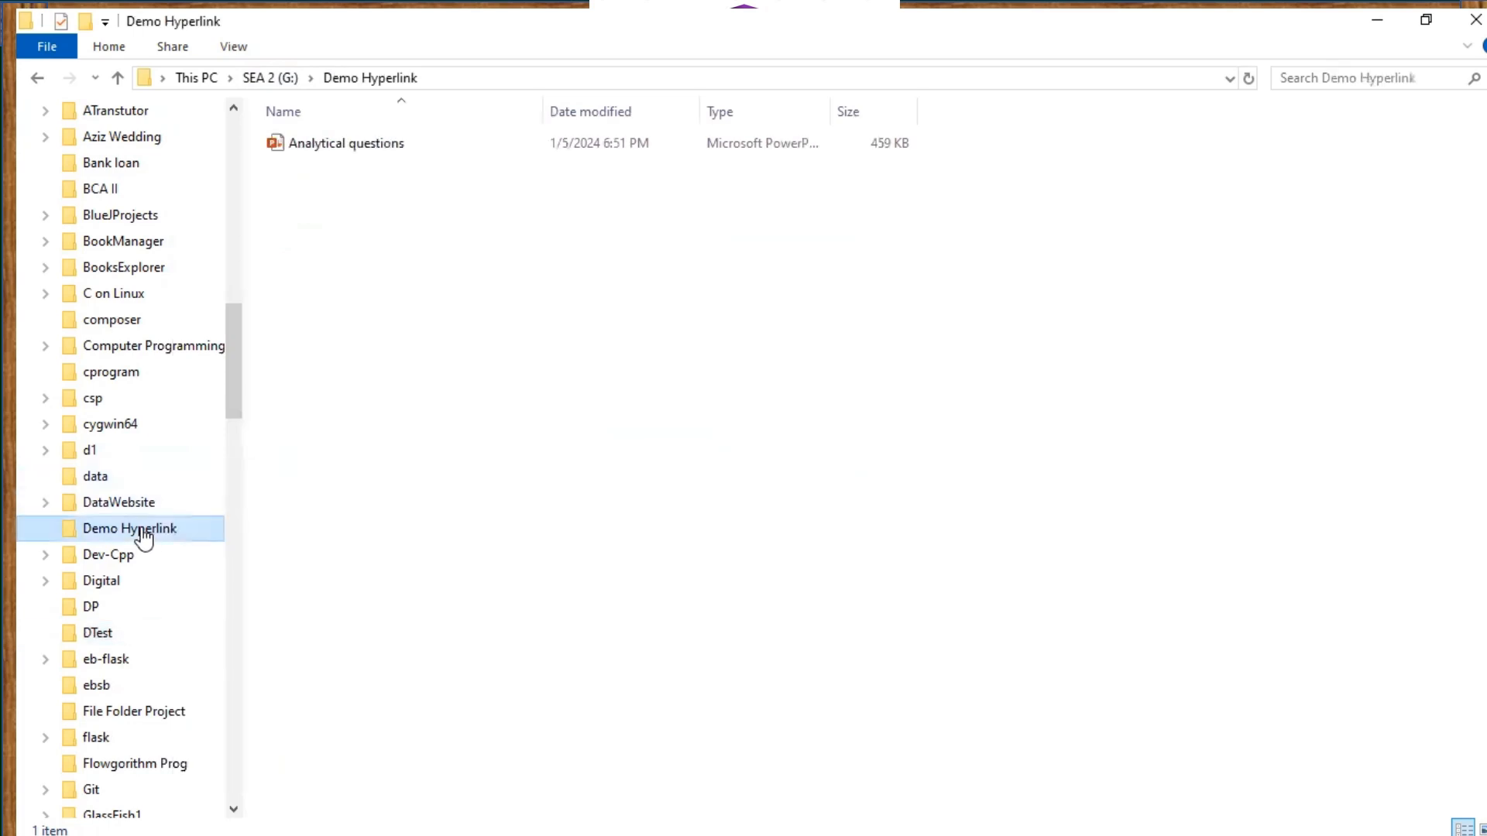
pyautogui.click(94, 632)
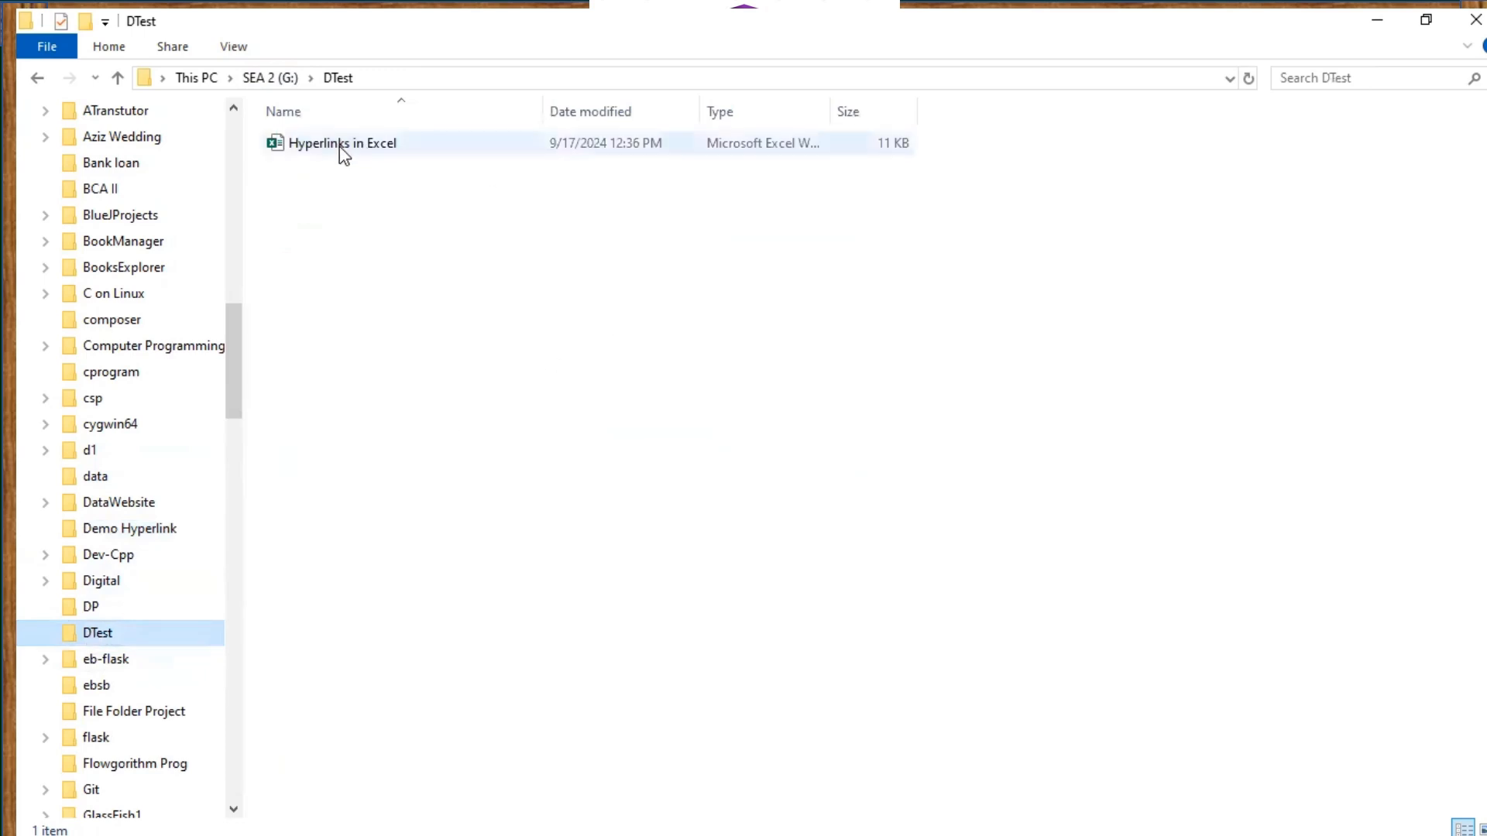
pyautogui.doubleClick(339, 146)
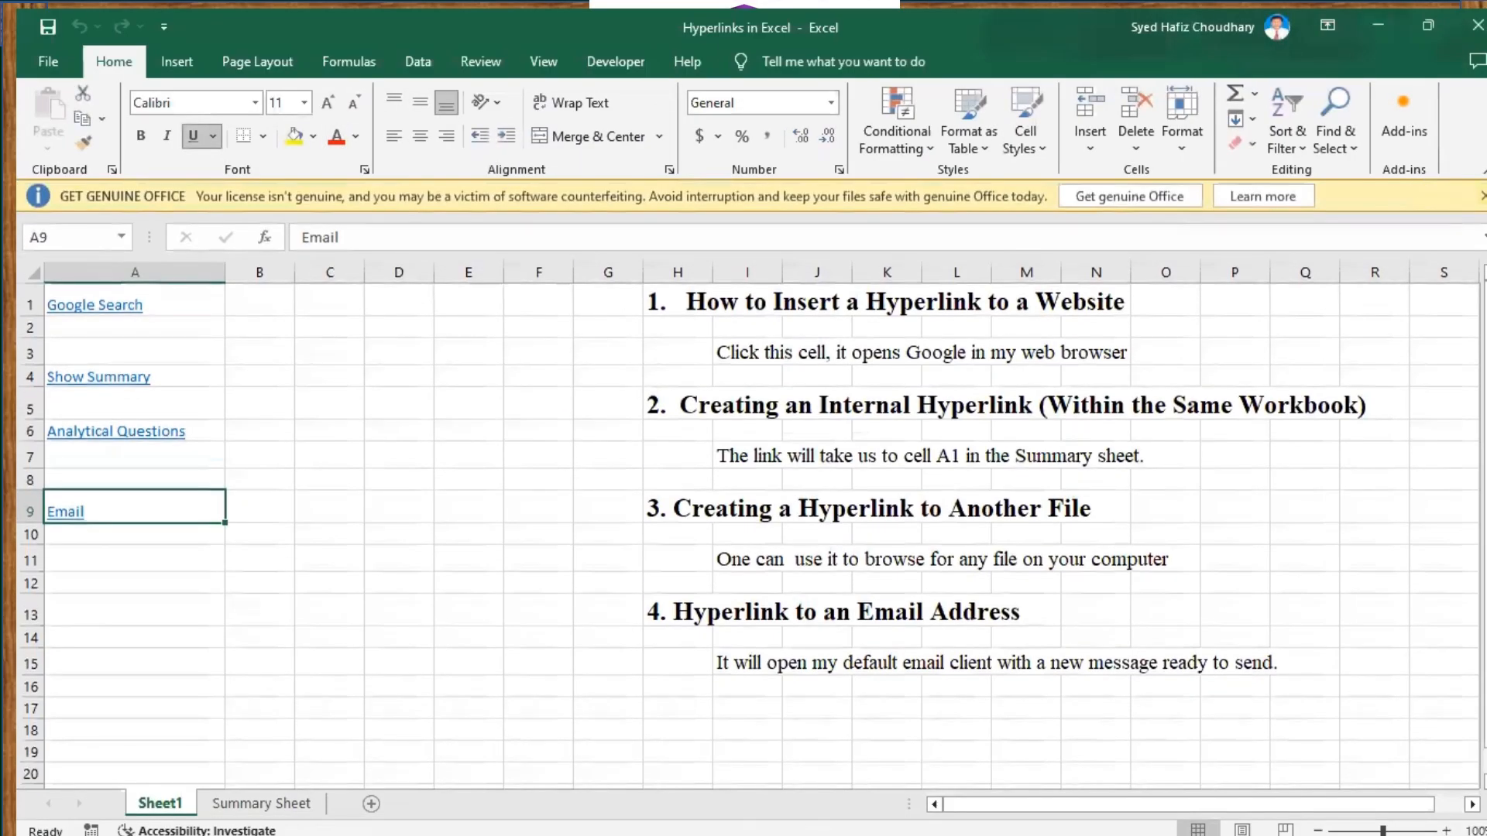
# Dismiss the licence banner and test the A6 Analytical Questions link, which now fails
pyautogui.click(1479, 197)
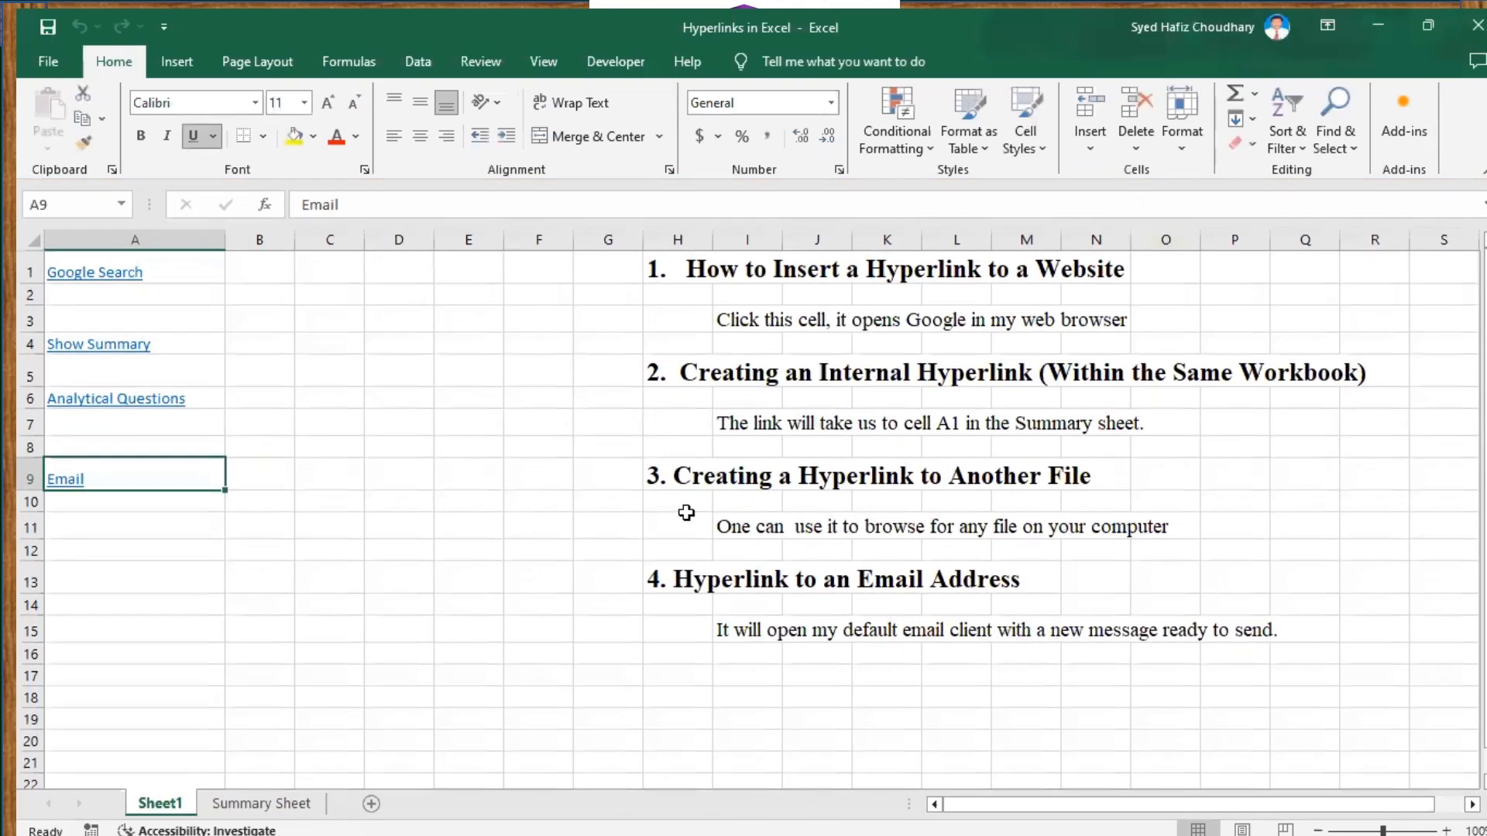
pyautogui.click(122, 402)
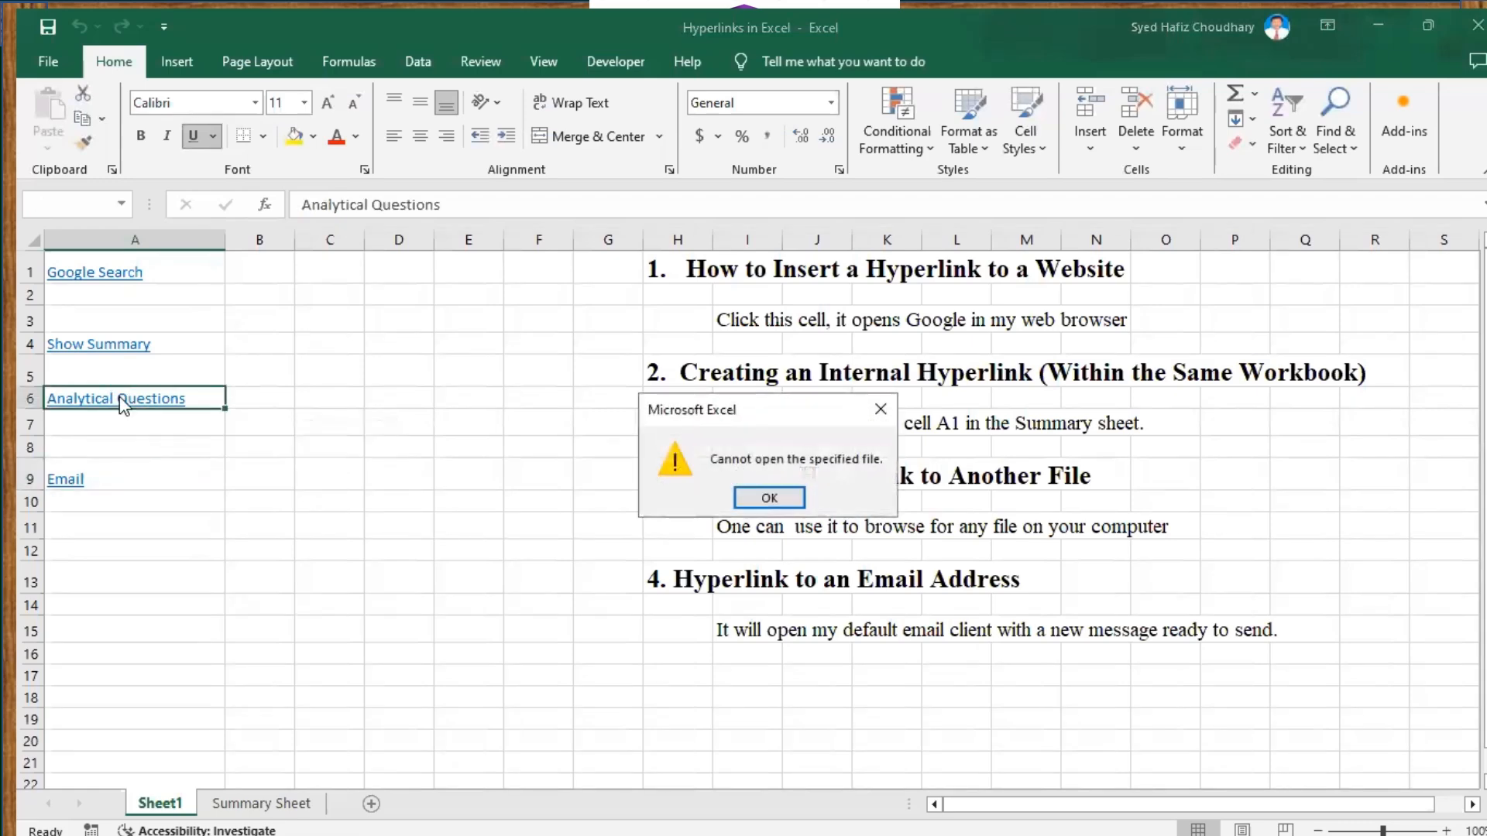